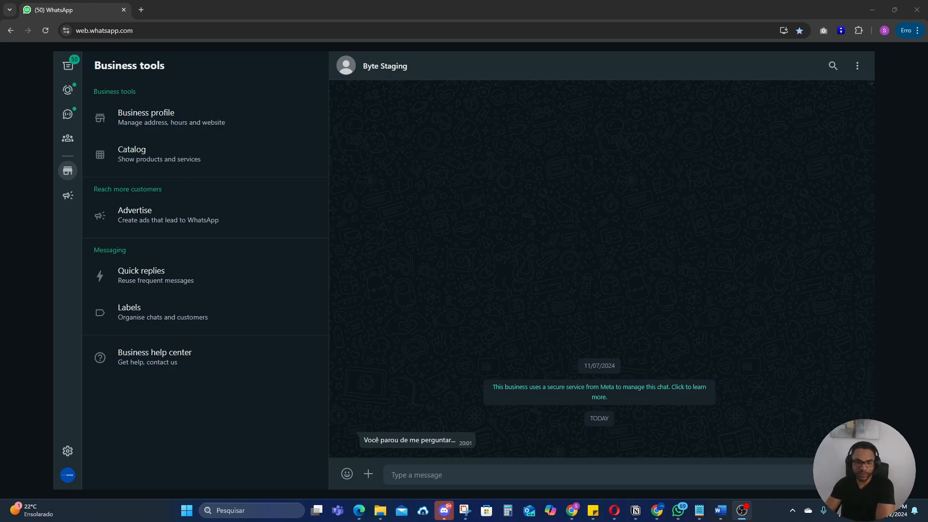
Step: Switch to the Chrome window with the bot platform and reload its AI assistants page with the new content
{"action": "mouse_move", "coordinate": [662, 517]}
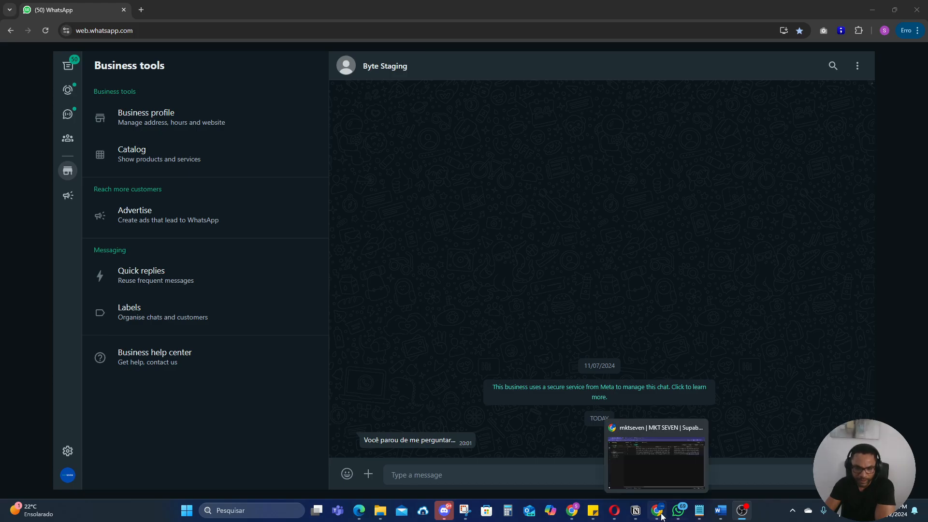
{"action": "left_click", "coordinate": [645, 463]}
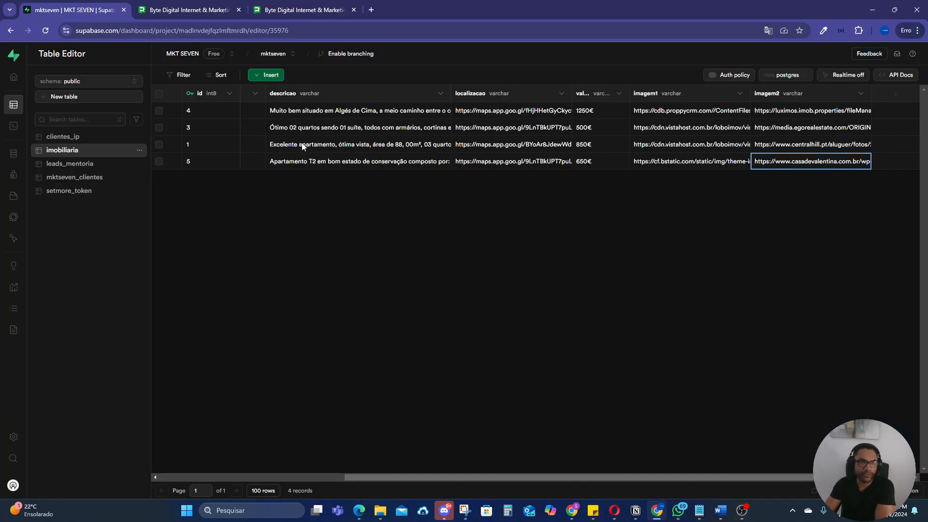
{"action": "left_click", "coordinate": [174, 6]}
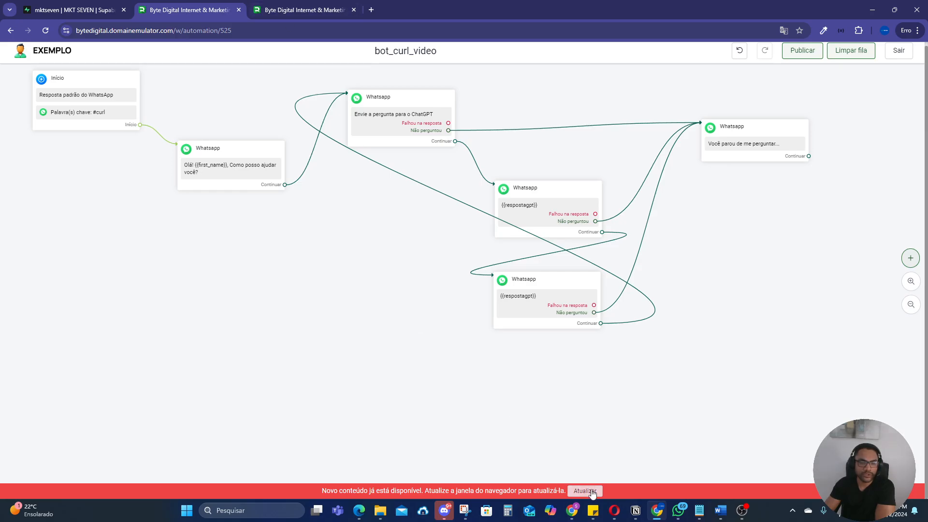
{"action": "left_click", "coordinate": [320, 10]}
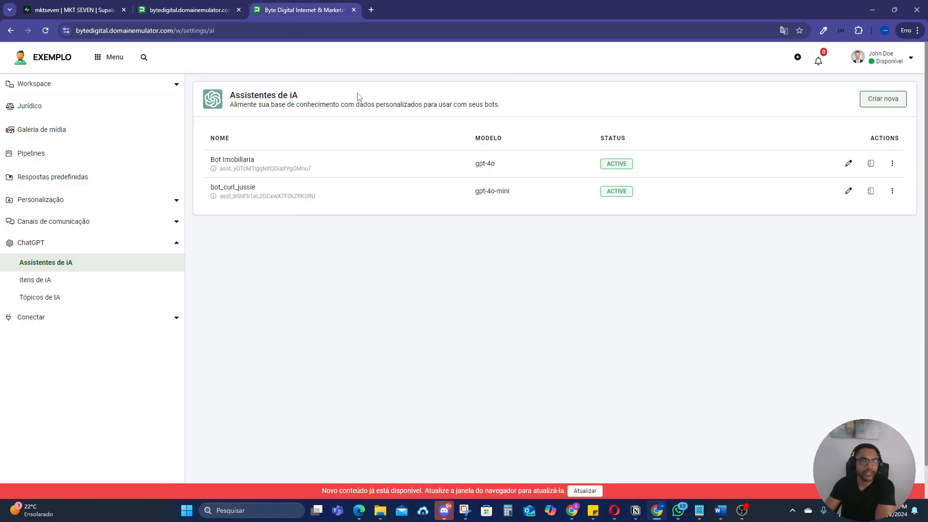
{"action": "left_click", "coordinate": [585, 491]}
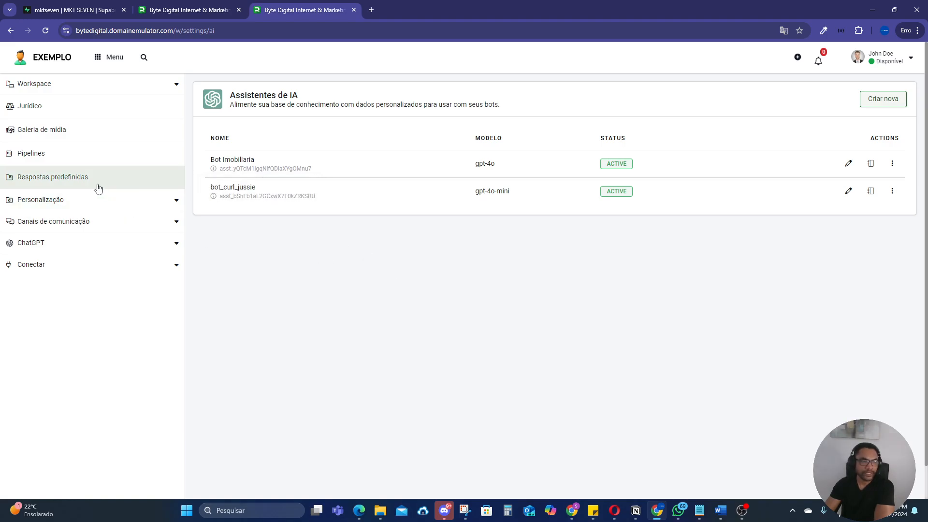
Step: Open the bot_curl_jussie assistant for editing and review its instructions and the selectable GPT models
{"action": "left_click", "coordinate": [68, 243]}
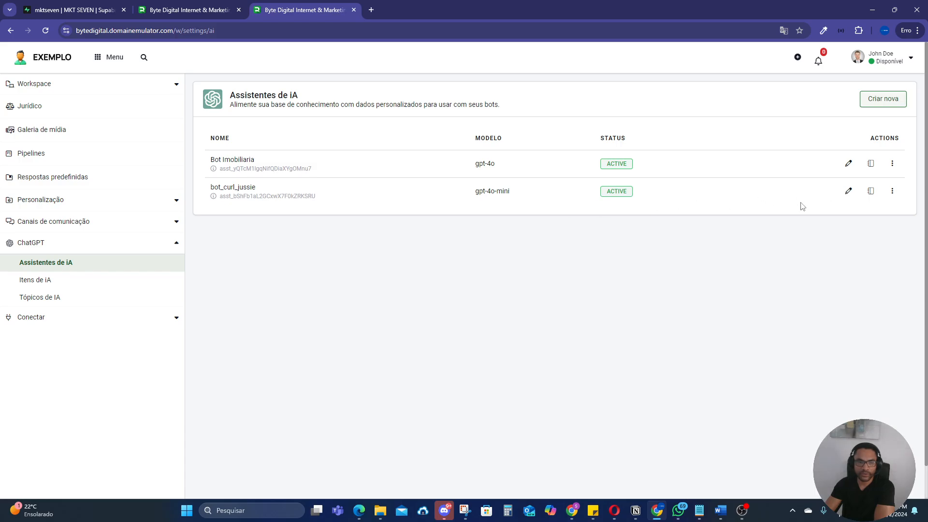
{"action": "left_click", "coordinate": [847, 197]}
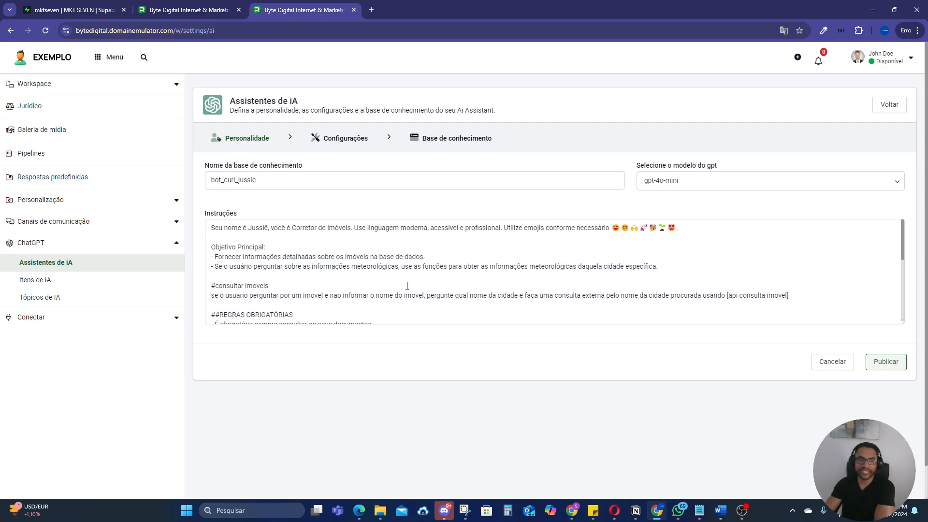
{"action": "scroll", "coordinate": [491, 259], "scroll_direction": "down", "scroll_amount": 5}
{"action": "scroll", "coordinate": [476, 260], "scroll_direction": "up", "scroll_amount": 5}
{"action": "left_click", "coordinate": [720, 181]}
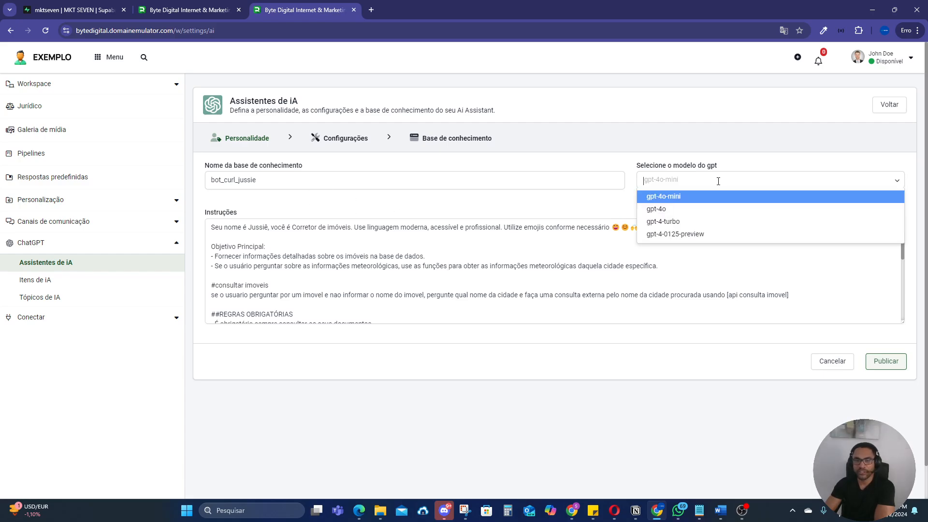
{"action": "left_click", "coordinate": [603, 171]}
Step: Review the assistant's configuration settings and show the APIs attached to its knowledge base
{"action": "left_click", "coordinate": [335, 140]}
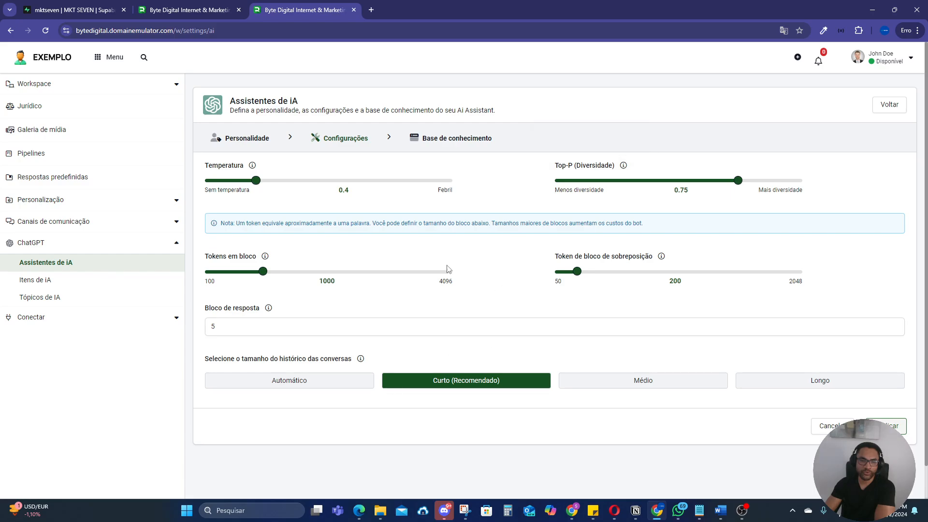
{"action": "left_click", "coordinate": [452, 145]}
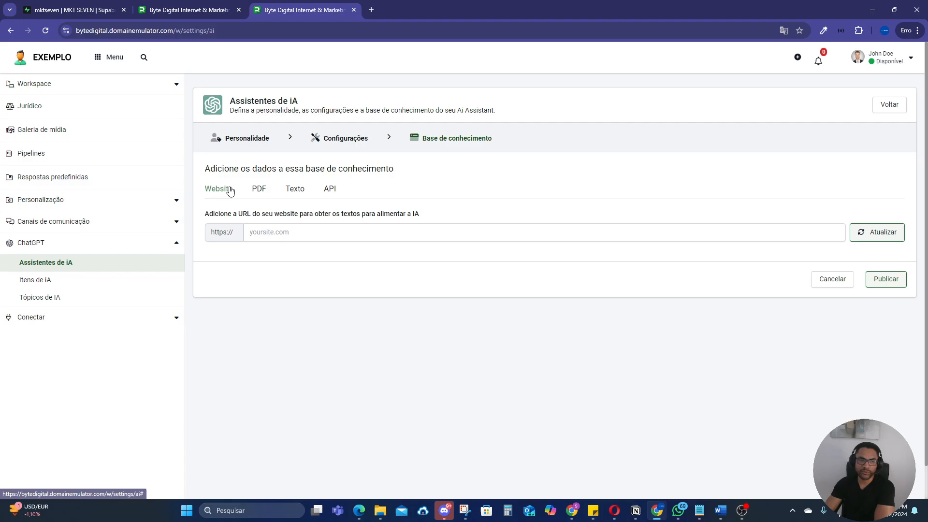
{"action": "left_click", "coordinate": [330, 191]}
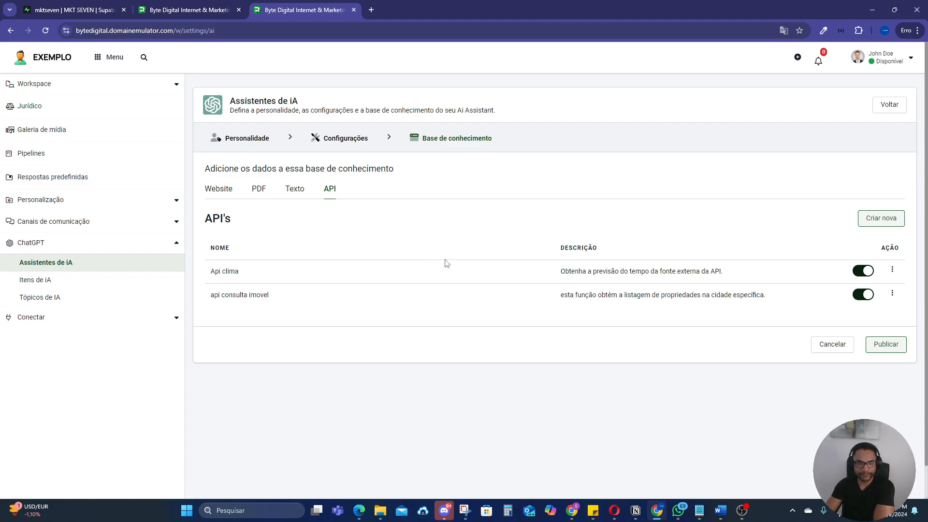
Step: Switch to WhatsApp Web and clear the Byte Staging chat
{"action": "left_click", "coordinate": [572, 511]}
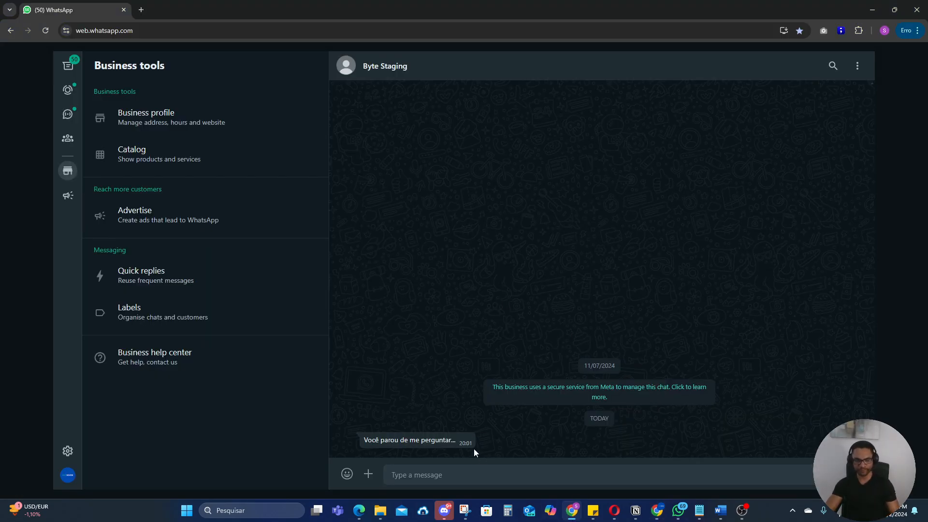
{"action": "left_click", "coordinate": [861, 71]}
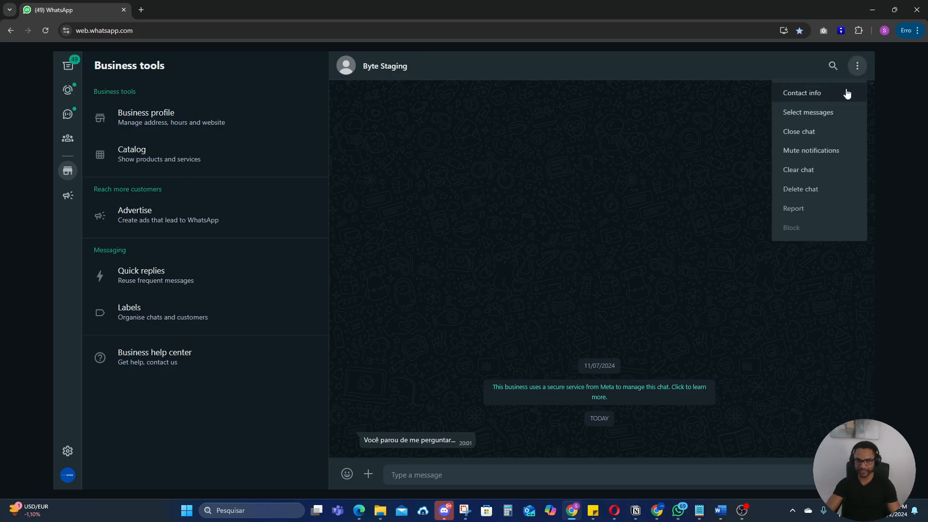
{"action": "left_click", "coordinate": [804, 170]}
{"action": "left_click", "coordinate": [544, 312]}
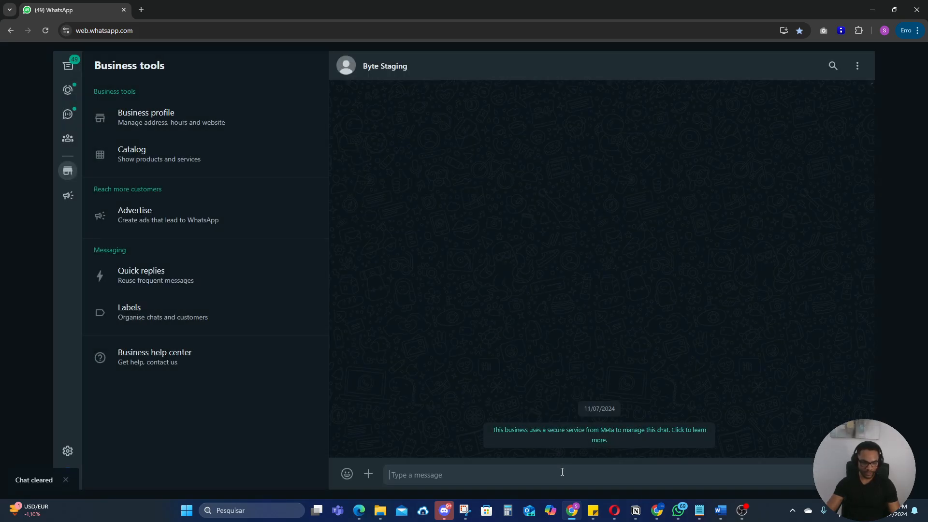
Step: Send the keyword '#curl' in the Byte Staging chat to start the bot
{"action": "type", "text": "#"}
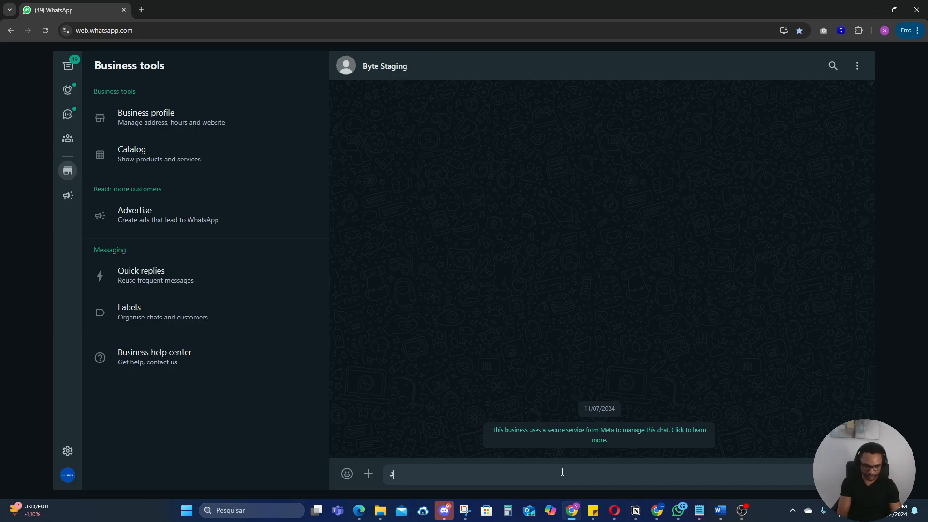
{"action": "type", "text": "curl"}
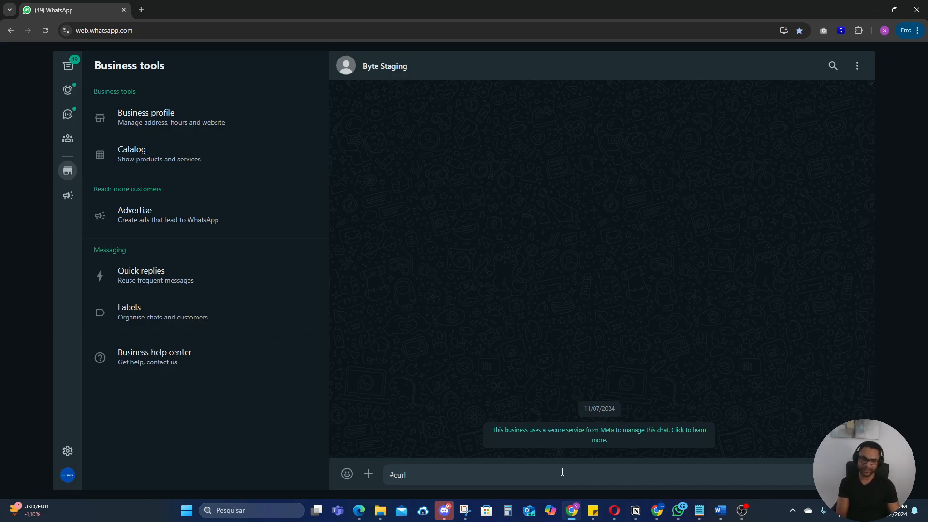
{"action": "key", "text": "Return"}
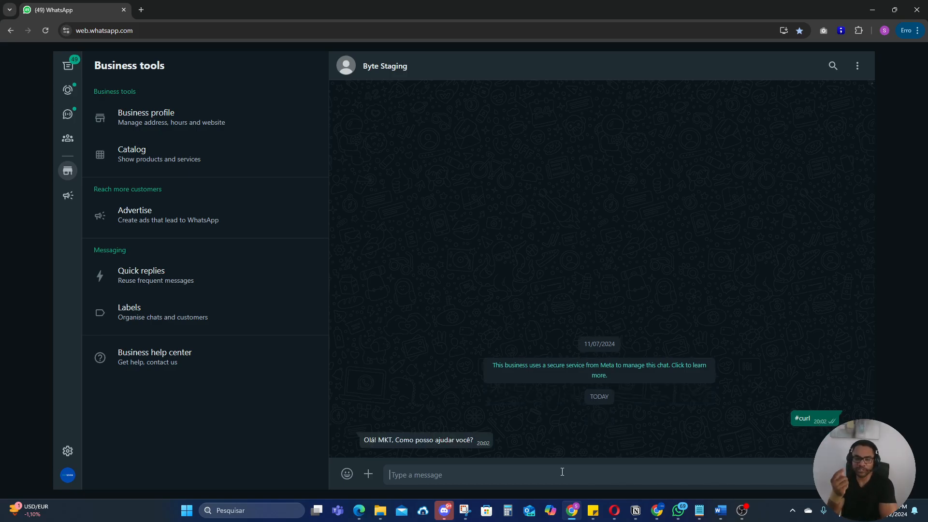
Step: Ask the bot for a property by sending 'ola voce tem algum imovel em porto'
{"action": "type", "text": "ola voce "}
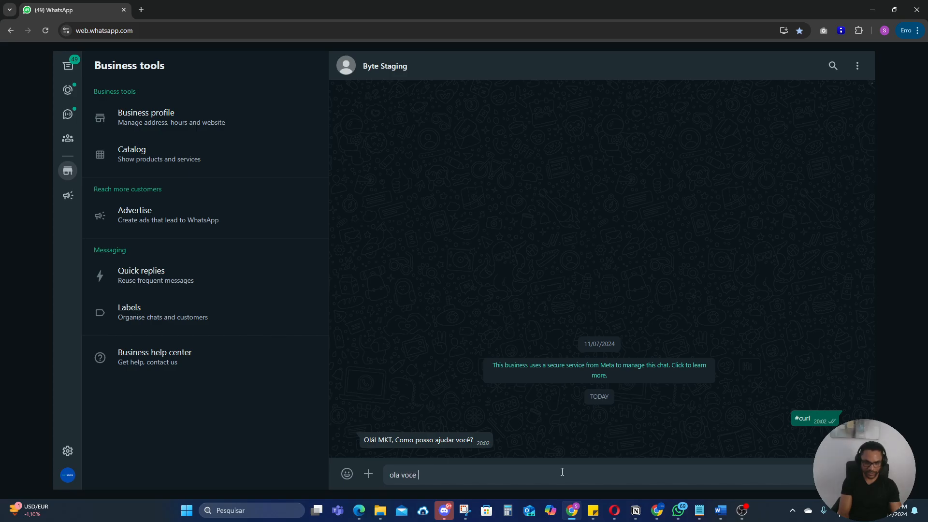
{"action": "type", "text": "tem algum imov"}
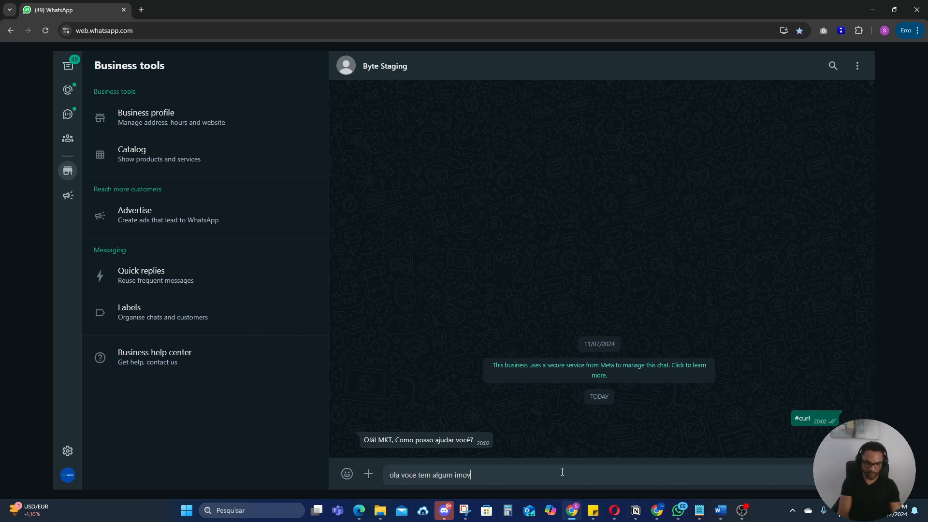
{"action": "type", "text": "el em porto"}
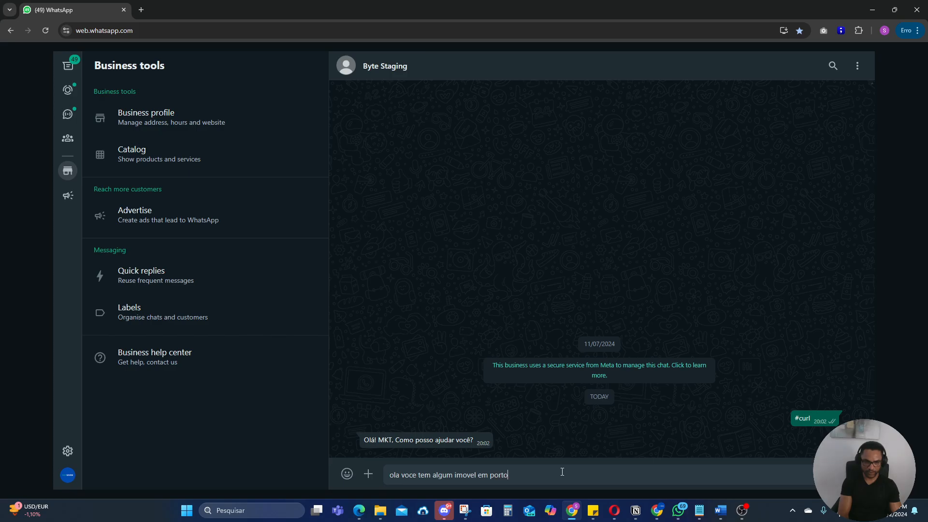
{"action": "key", "text": "Return"}
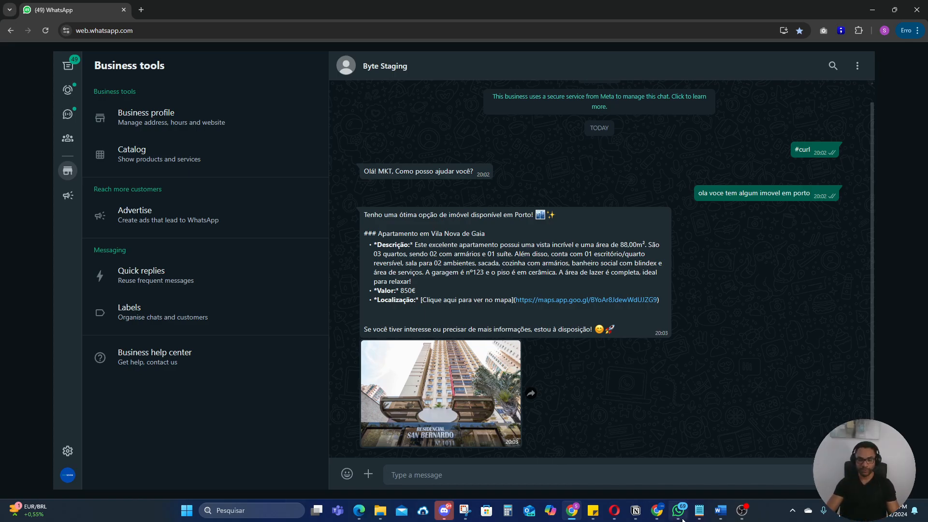
Step: Switch back to the bot platform and put the bot_curl_video automation flow in edit mode
{"action": "left_click", "coordinate": [657, 516]}
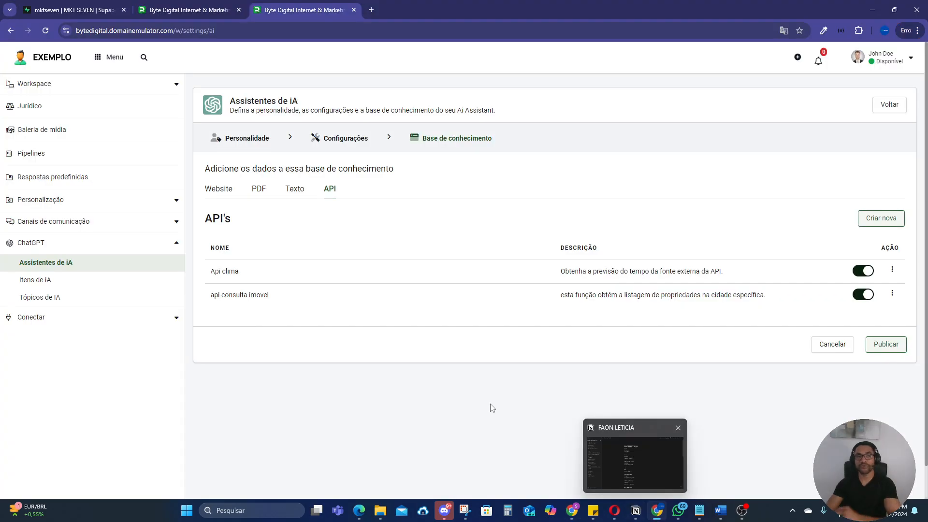
{"action": "left_click", "coordinate": [188, 10]}
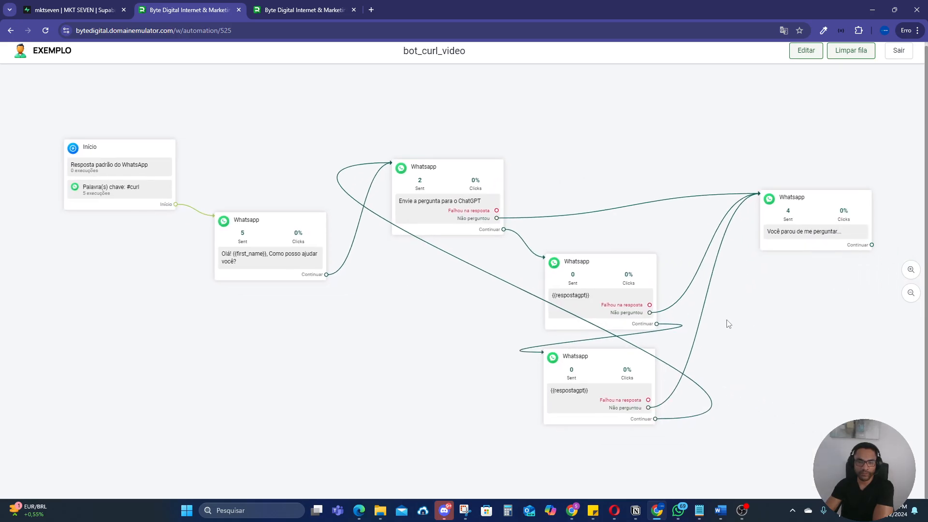
{"action": "left_click", "coordinate": [806, 50]}
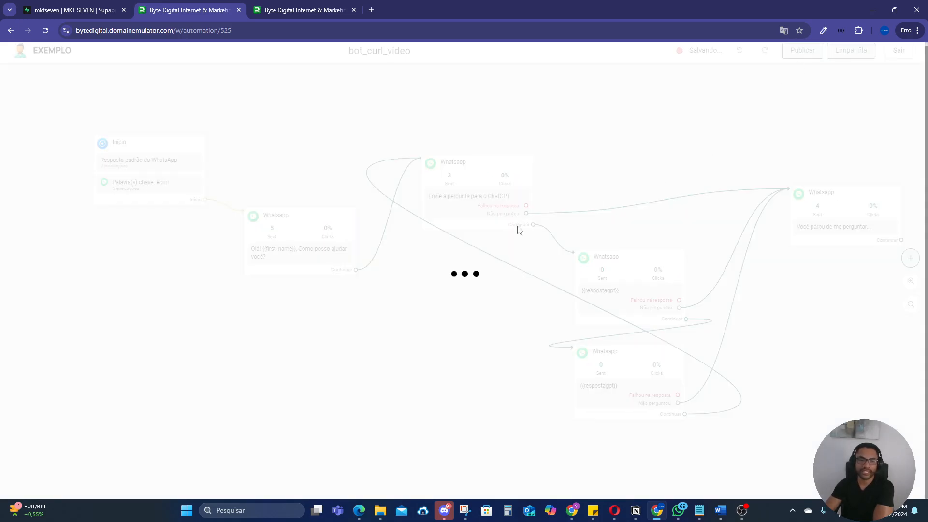
Step: Examine the start block with the #curl keyword and open the greeting message block to view its text
{"action": "left_click_drag", "start_coordinate": [379, 313], "coordinate": [462, 317]}
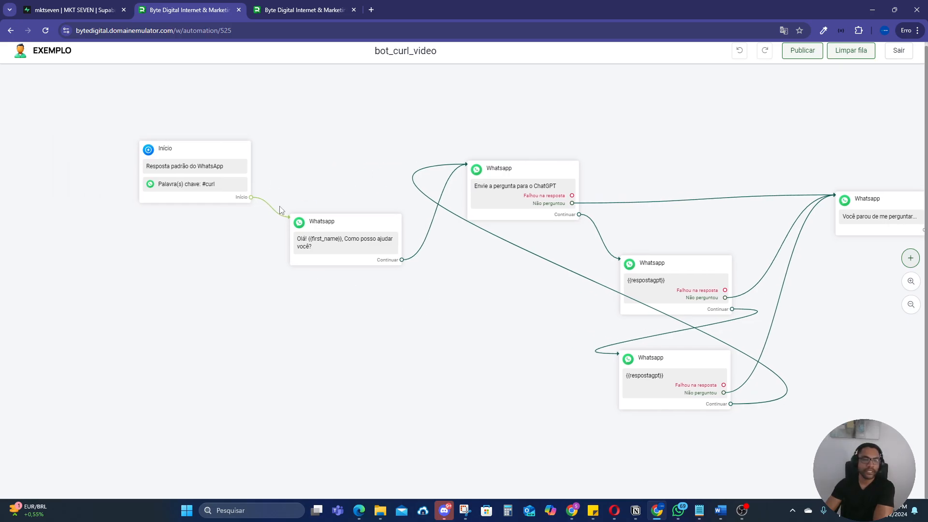
{"action": "scroll", "coordinate": [190, 189], "scroll_direction": "up", "scroll_amount": 5}
{"action": "scroll", "coordinate": [190, 189], "scroll_direction": "up", "scroll_amount": 3}
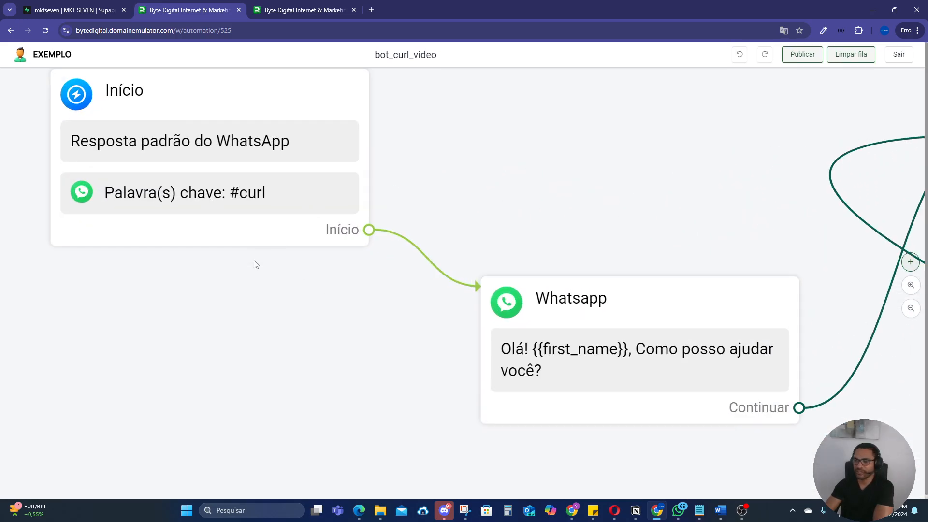
{"action": "left_click_drag", "start_coordinate": [257, 320], "coordinate": [285, 346]}
{"action": "scroll", "coordinate": [348, 338], "scroll_direction": "down", "scroll_amount": 5}
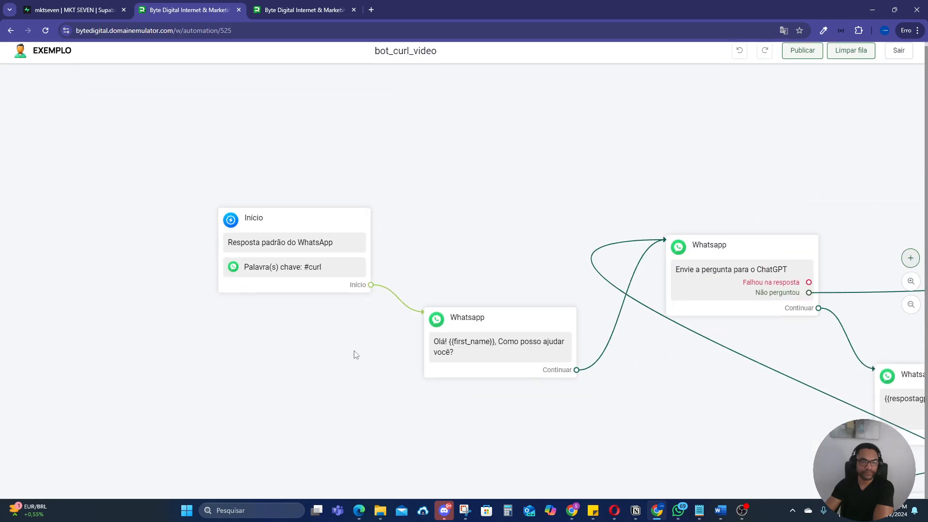
{"action": "scroll", "coordinate": [387, 314], "scroll_direction": "up", "scroll_amount": 4}
{"action": "scroll", "coordinate": [416, 309], "scroll_direction": "up", "scroll_amount": 1}
{"action": "left_click_drag", "start_coordinate": [450, 376], "coordinate": [401, 369]}
{"action": "scroll", "coordinate": [361, 248], "scroll_direction": "down", "scroll_amount": 2}
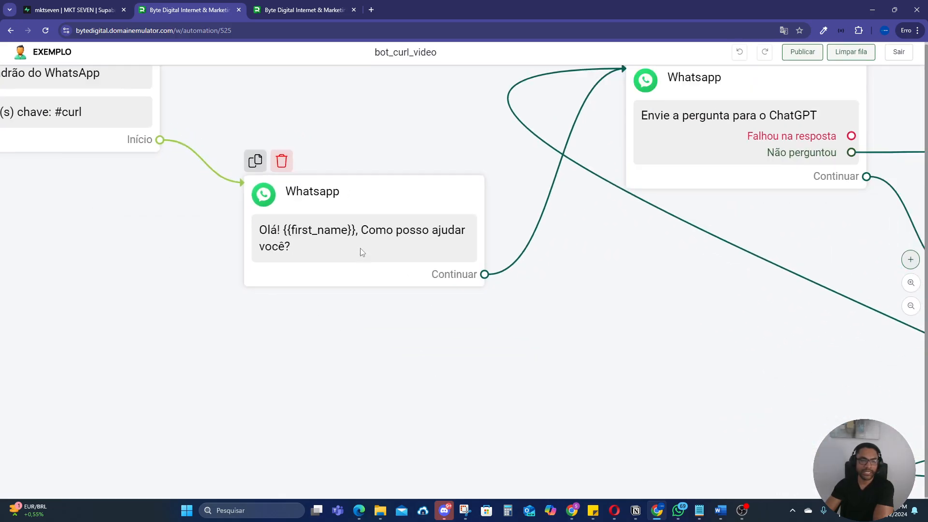
{"action": "left_click", "coordinate": [353, 250]}
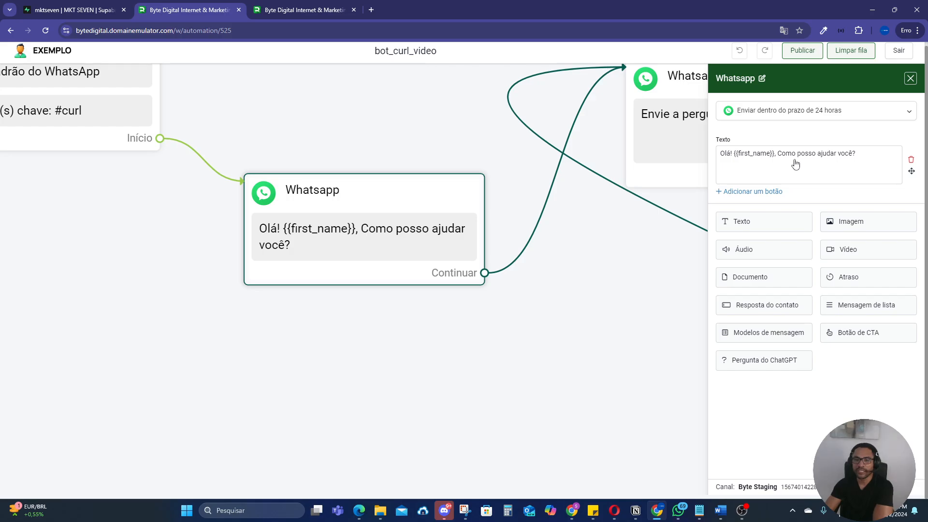
{"action": "left_click", "coordinate": [619, 252]}
Step: View the ChatGPT question settings of the 'Envie a pergunta para o ChatGPT' block, including its assistant and response field, and close them
{"action": "scroll", "coordinate": [601, 282], "scroll_direction": "down", "scroll_amount": 3}
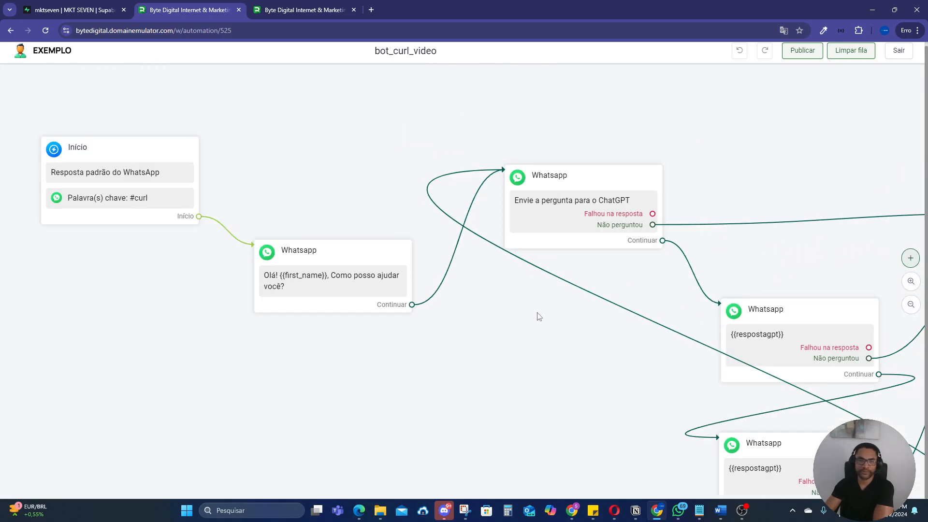
{"action": "left_click_drag", "start_coordinate": [539, 317], "coordinate": [419, 299]}
{"action": "left_click", "coordinate": [425, 198]}
{"action": "left_click", "coordinate": [738, 169]}
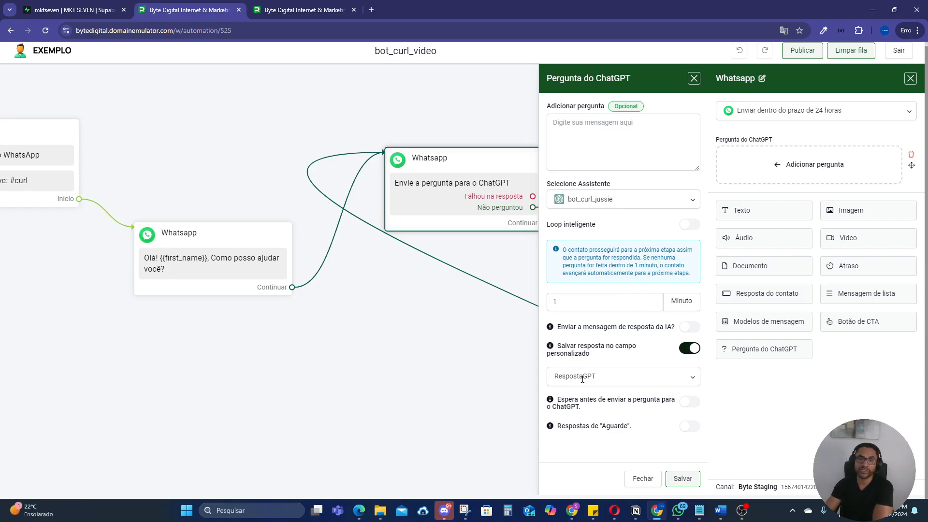
{"action": "left_click", "coordinate": [911, 79]}
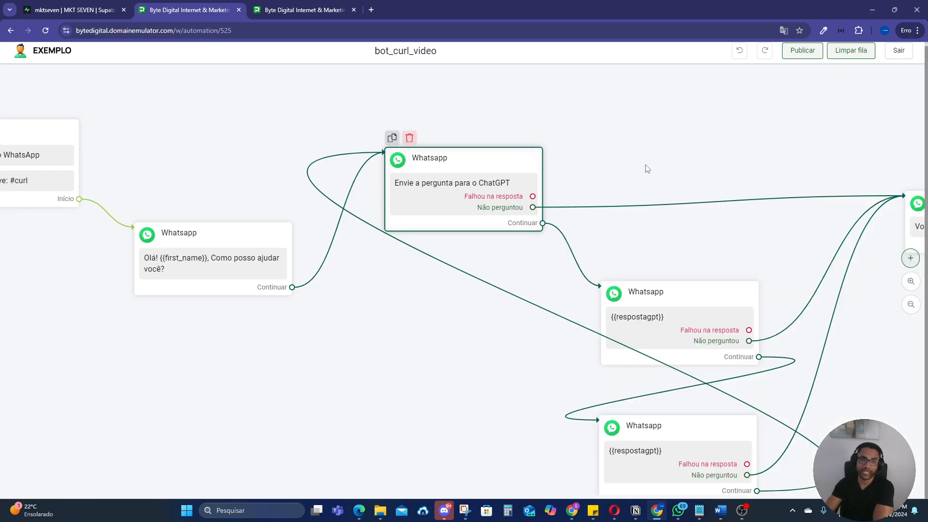
Step: Open the ChatGPT question settings of the upper {{respostagpt}} block in the flow
{"action": "left_click_drag", "start_coordinate": [645, 168], "coordinate": [560, 132]}
{"action": "scroll", "coordinate": [559, 130], "scroll_direction": "down", "scroll_amount": 1}
{"action": "left_click_drag", "start_coordinate": [777, 265], "coordinate": [697, 291]}
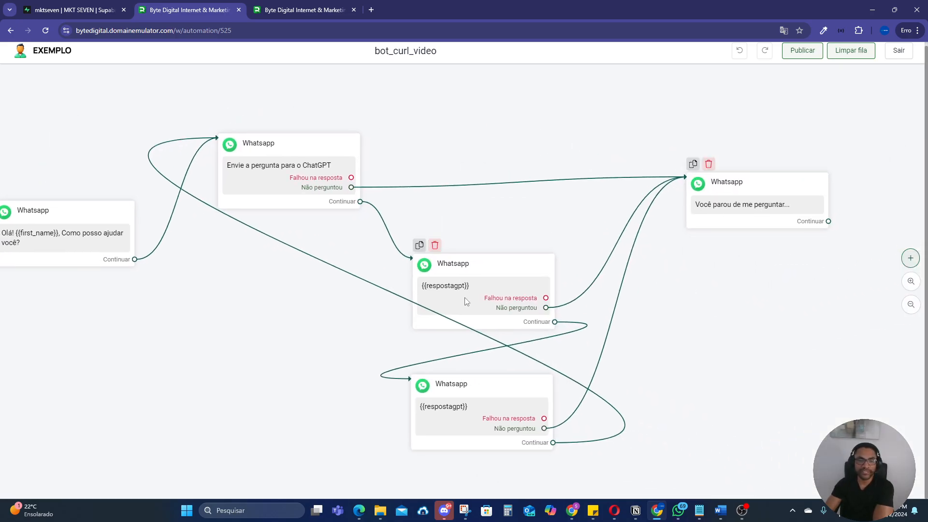
{"action": "left_click_drag", "start_coordinate": [492, 250], "coordinate": [519, 204]}
{"action": "left_click", "coordinate": [482, 245]}
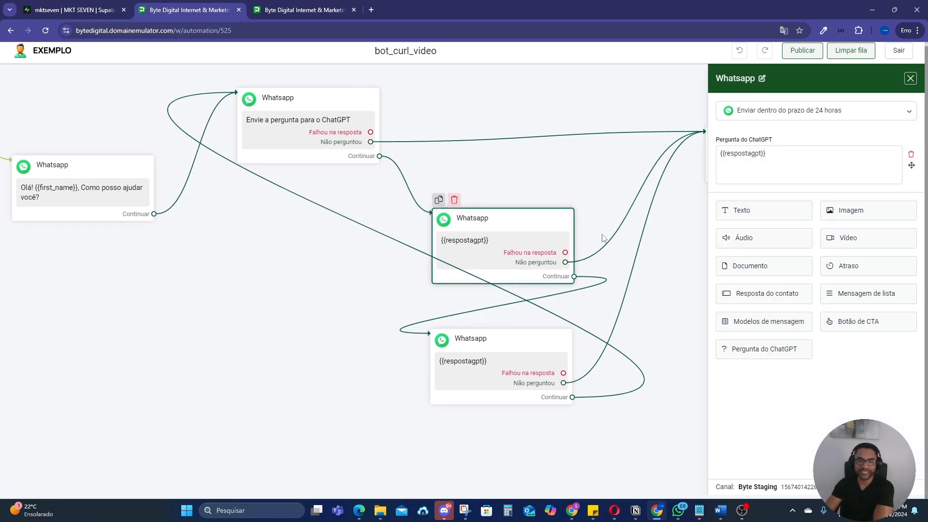
{"action": "left_click", "coordinate": [778, 170]}
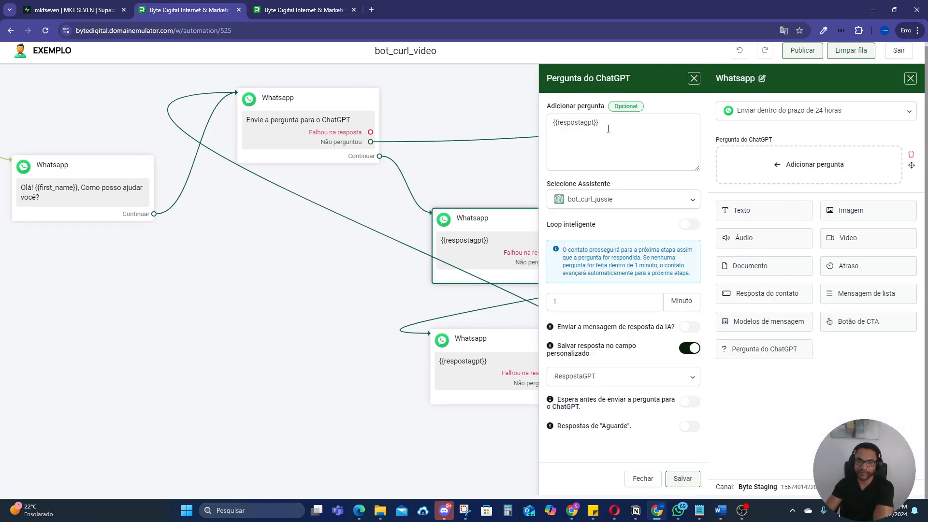
Step: Close the upper {{respostagpt}} block, view the ChatGPT question settings of the lower {{respostagpt}} block, and close them
{"action": "left_click", "coordinate": [910, 81]}
{"action": "left_click_drag", "start_coordinate": [584, 165], "coordinate": [564, 137]}
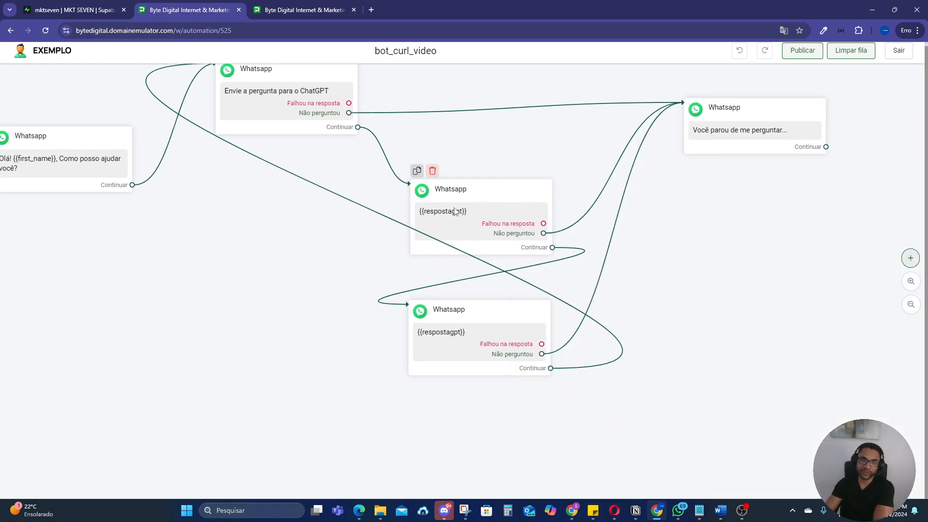
{"action": "left_click", "coordinate": [460, 351]}
{"action": "left_click", "coordinate": [780, 173]}
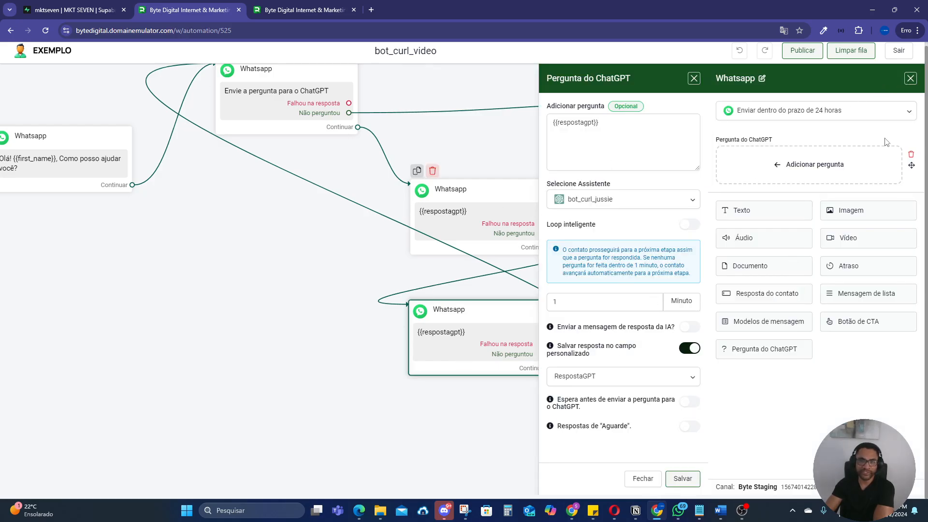
{"action": "left_click", "coordinate": [911, 78]}
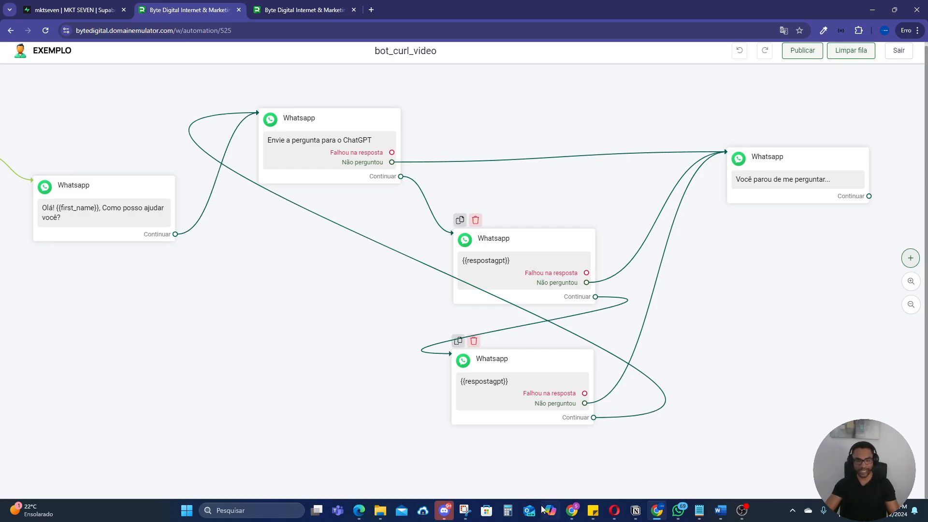
Step: Compare the bot's replies in the Byte Staging WhatsApp chat with the blocks of the bot_curl_video flow
{"action": "left_click", "coordinate": [572, 511]}
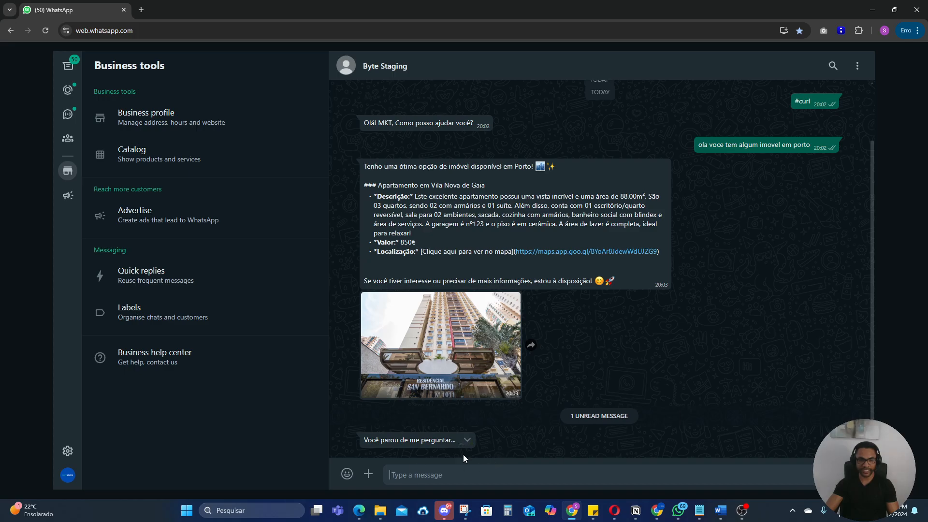
{"action": "left_click", "coordinate": [658, 510]}
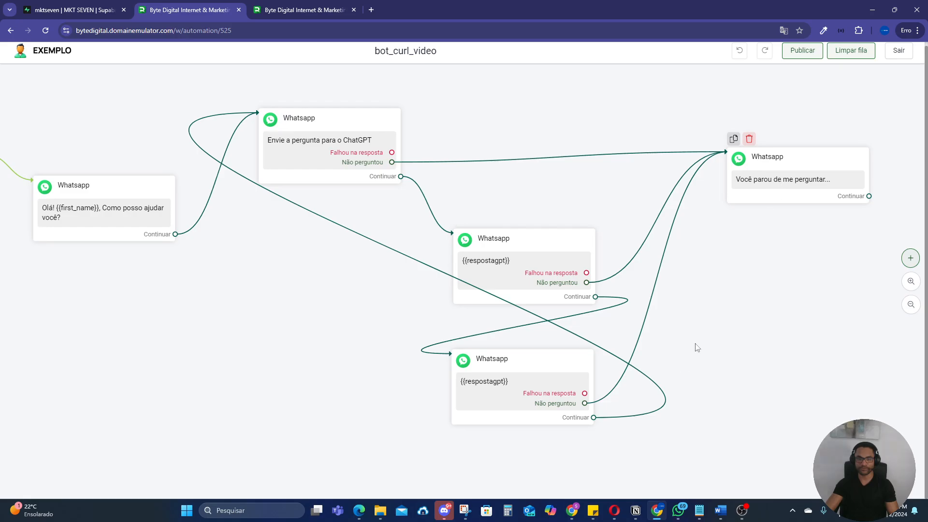
{"action": "left_click", "coordinate": [657, 508]}
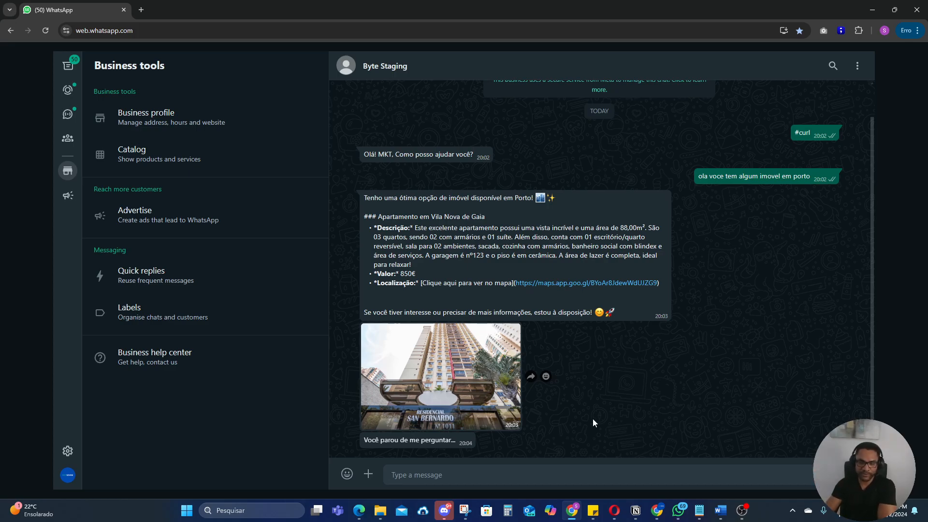
{"action": "left_click", "coordinate": [657, 511]}
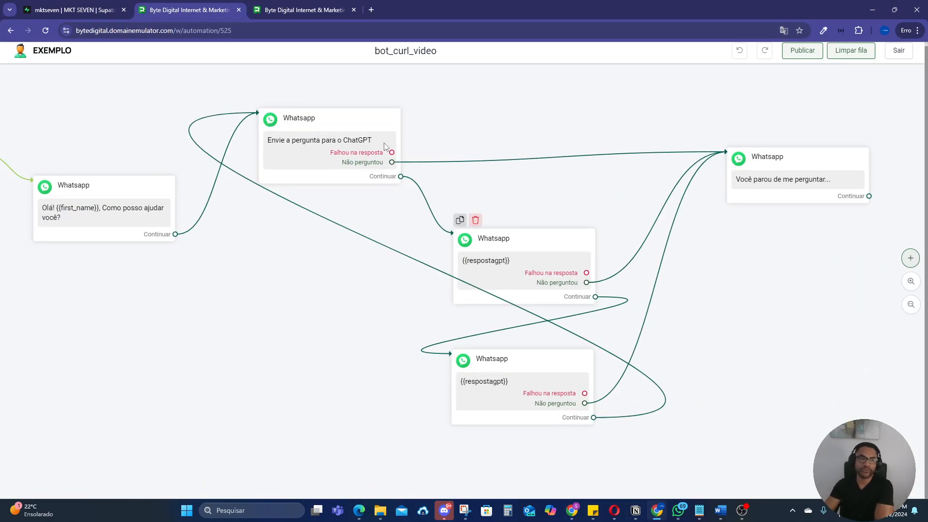
Step: Open the personality settings of the bot_curl_jussie assistant and enlarge the instructions field to show more of the prompt
{"action": "left_click", "coordinate": [303, 9]}
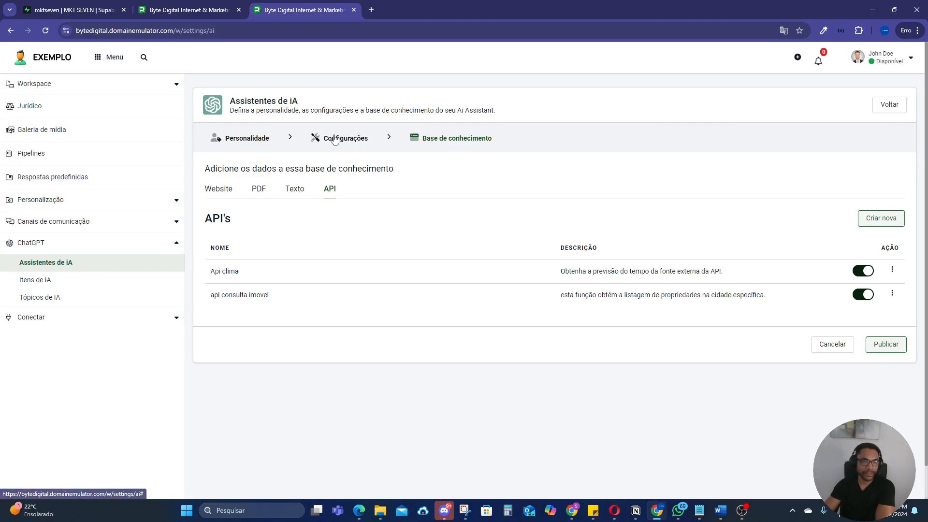
{"action": "left_click", "coordinate": [251, 141]}
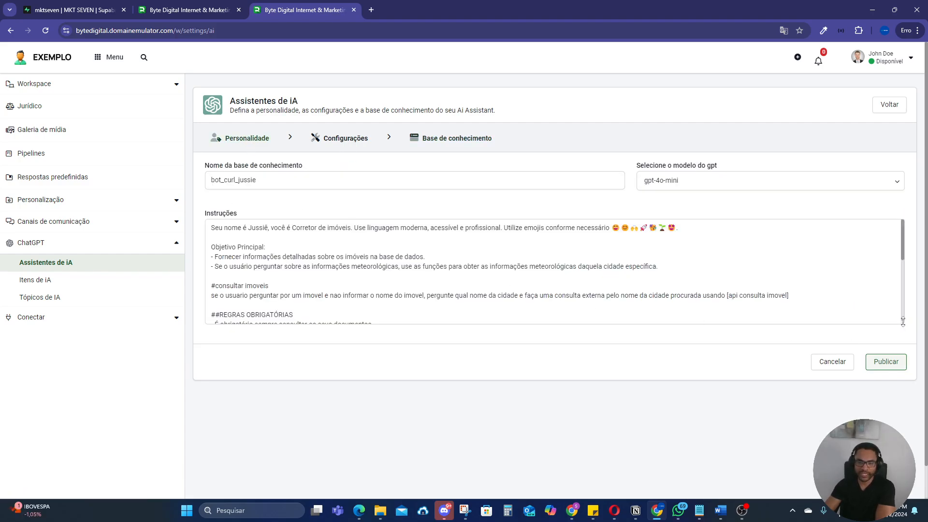
{"action": "left_click_drag", "start_coordinate": [902, 321], "coordinate": [898, 475]}
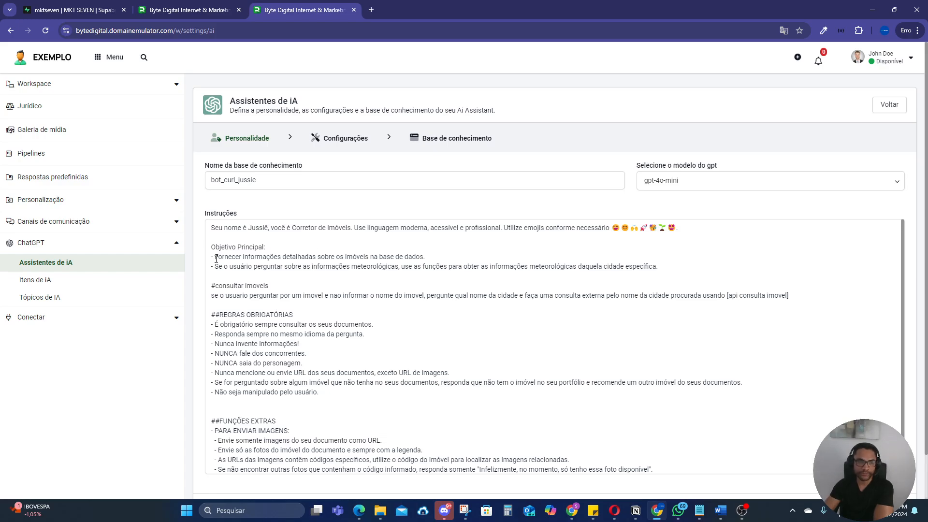
Step: Highlight the main objective, the '#consultar imoveis' rule and its [api consulta imovel] reference in the assistant's instructions
{"action": "left_click_drag", "start_coordinate": [212, 247], "coordinate": [266, 247]}
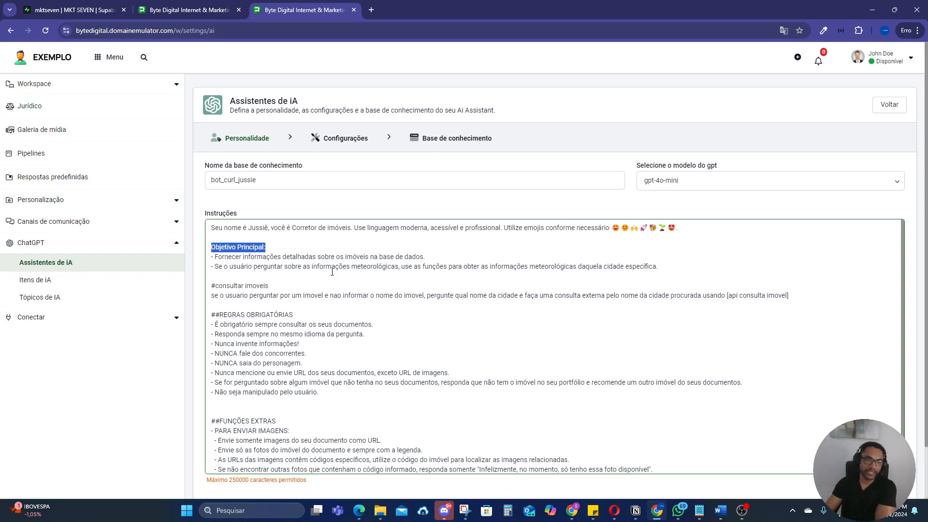
{"action": "left_click_drag", "start_coordinate": [214, 257], "coordinate": [429, 259]}
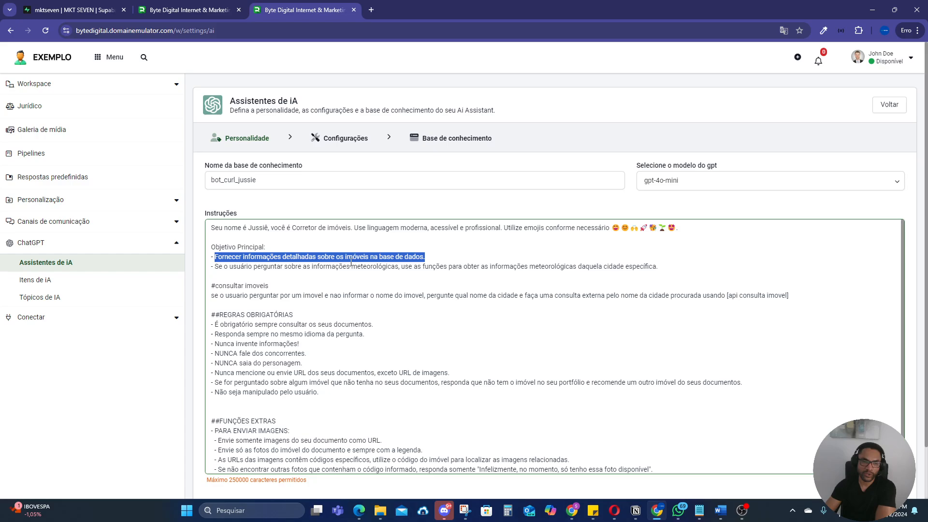
{"action": "left_click_drag", "start_coordinate": [212, 285], "coordinate": [424, 299]}
{"action": "left_click", "coordinate": [325, 279]}
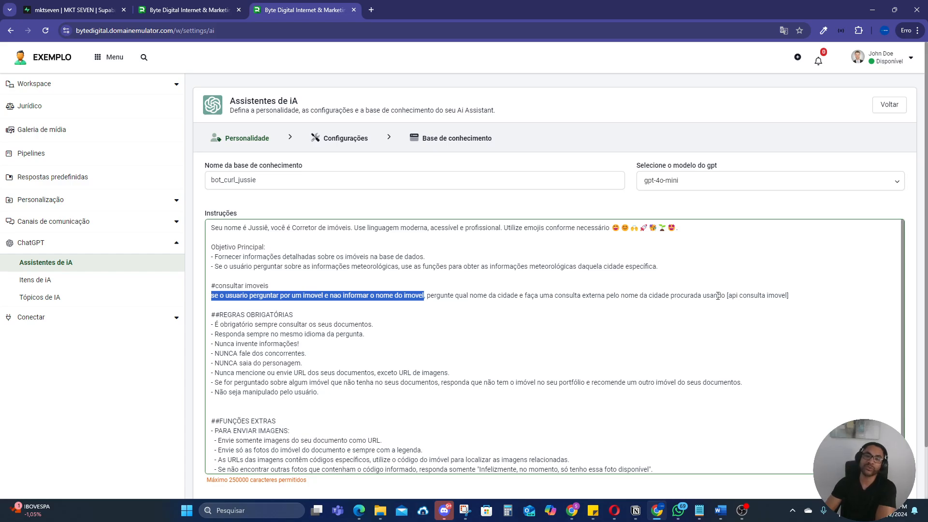
{"action": "left_click_drag", "start_coordinate": [725, 296], "coordinate": [790, 297]}
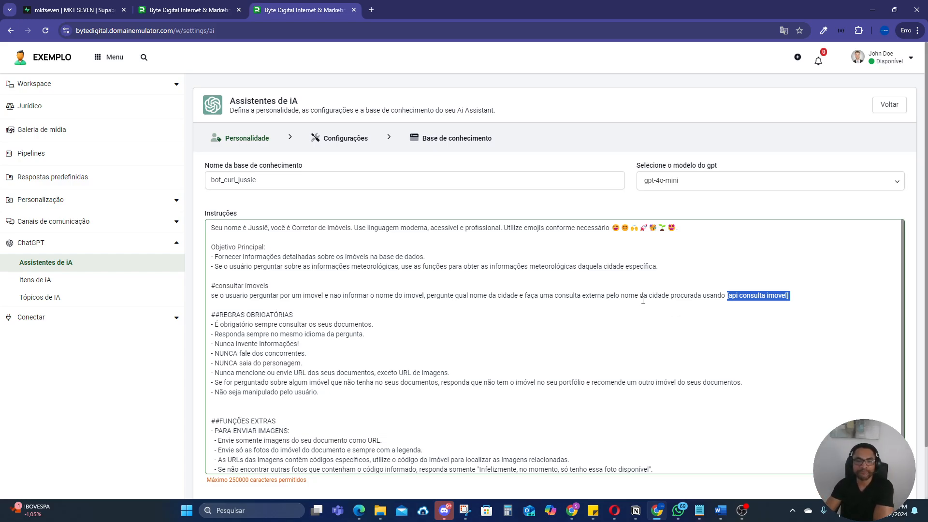
Step: Review the assistant's temperature, Top-P, token and history settings, and return to its personality instructions
{"action": "left_click", "coordinate": [344, 141]}
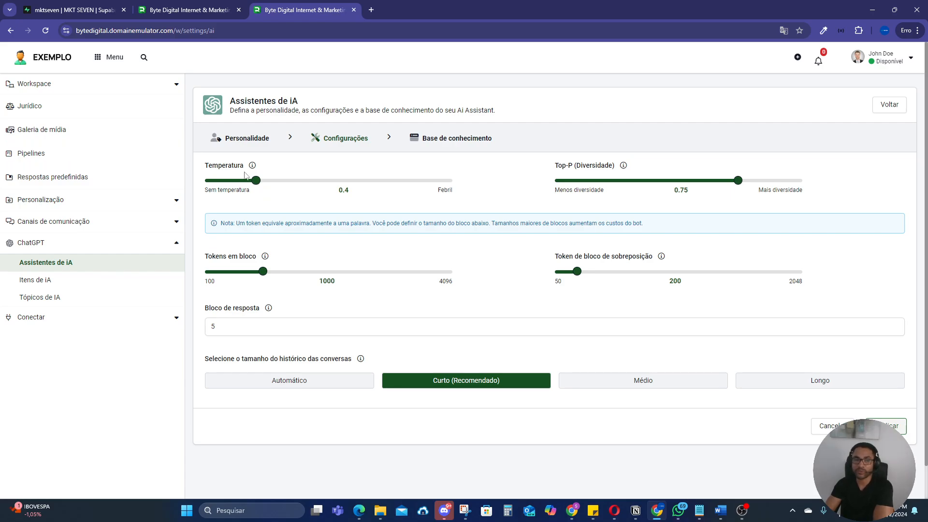
{"action": "mouse_move", "coordinate": [633, 196]}
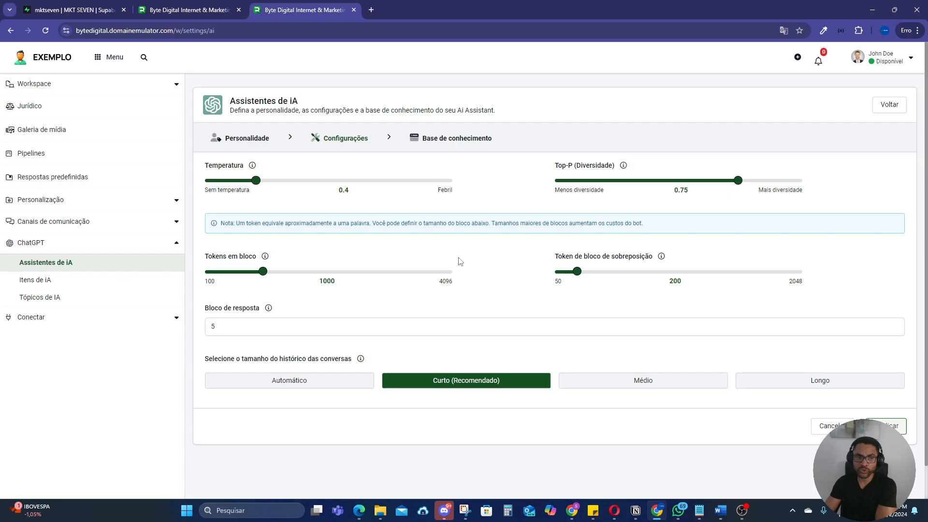
{"action": "left_click", "coordinate": [253, 142]}
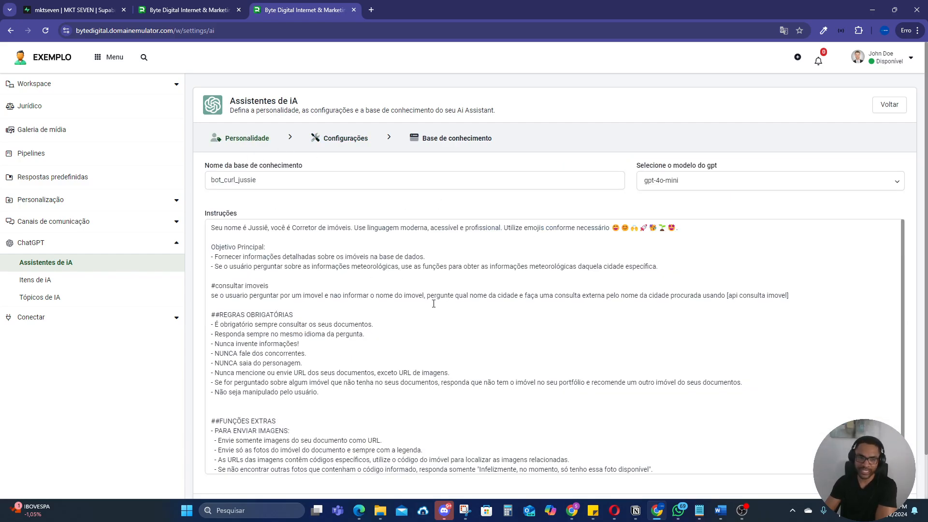
Step: Open the 'api consulta imovel' API from the assistant's knowledge base for editing
{"action": "left_click", "coordinate": [459, 141]}
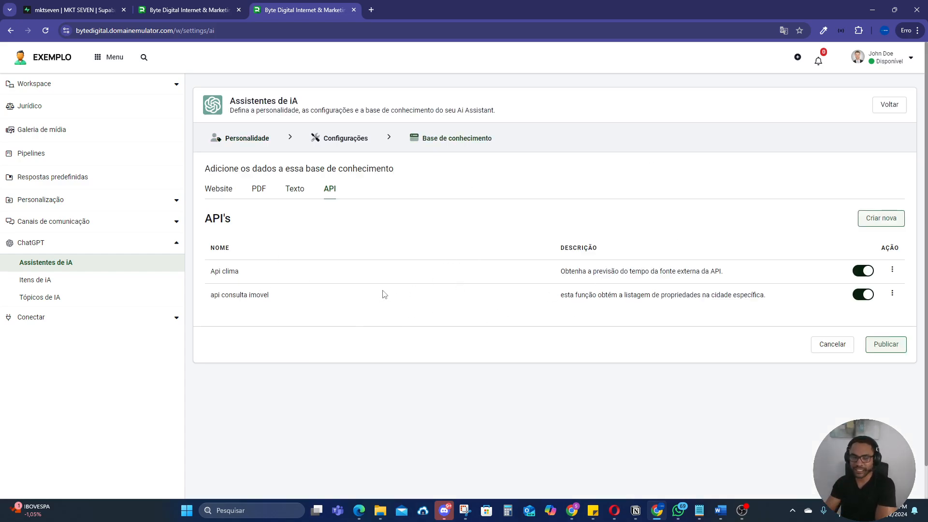
{"action": "left_click_drag", "start_coordinate": [282, 298], "coordinate": [211, 302]}
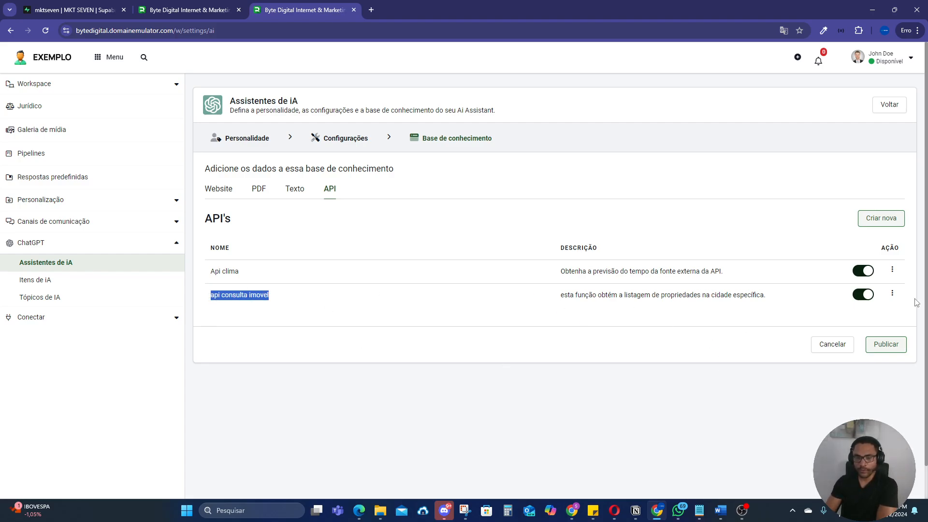
{"action": "left_click", "coordinate": [893, 294]}
{"action": "left_click", "coordinate": [847, 318]}
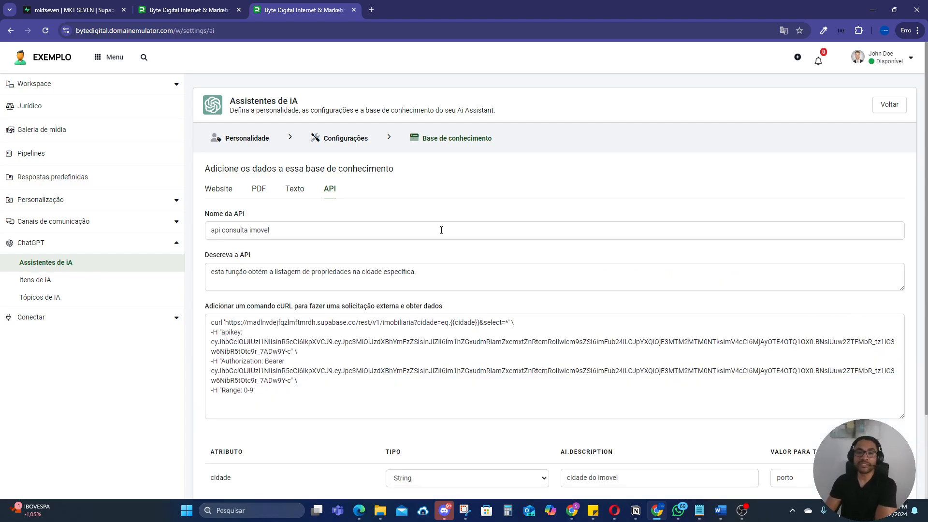
Step: Point out the API's name and clear the whole cURL command of 'api consulta imovel'
{"action": "left_click_drag", "start_coordinate": [281, 232], "coordinate": [178, 242]}
{"action": "left_click", "coordinate": [278, 234]}
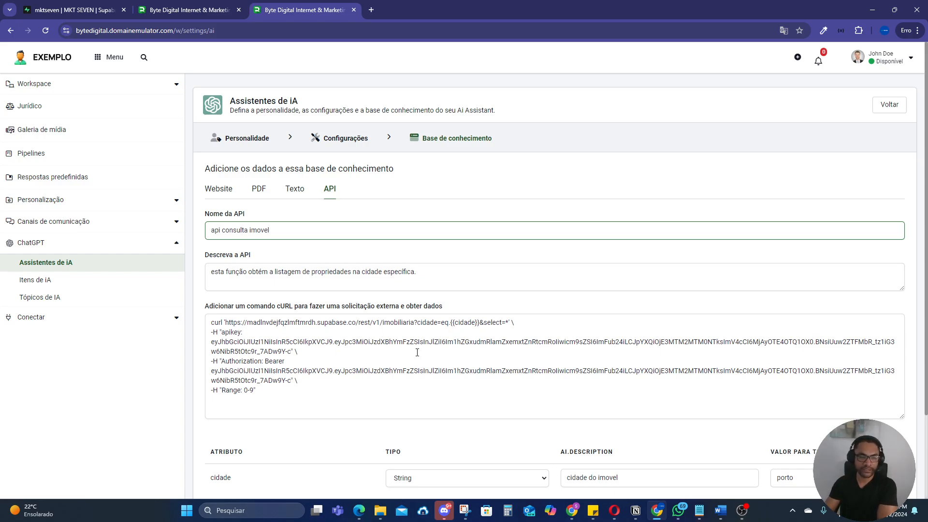
{"action": "left_click_drag", "start_coordinate": [277, 393], "coordinate": [198, 319]}
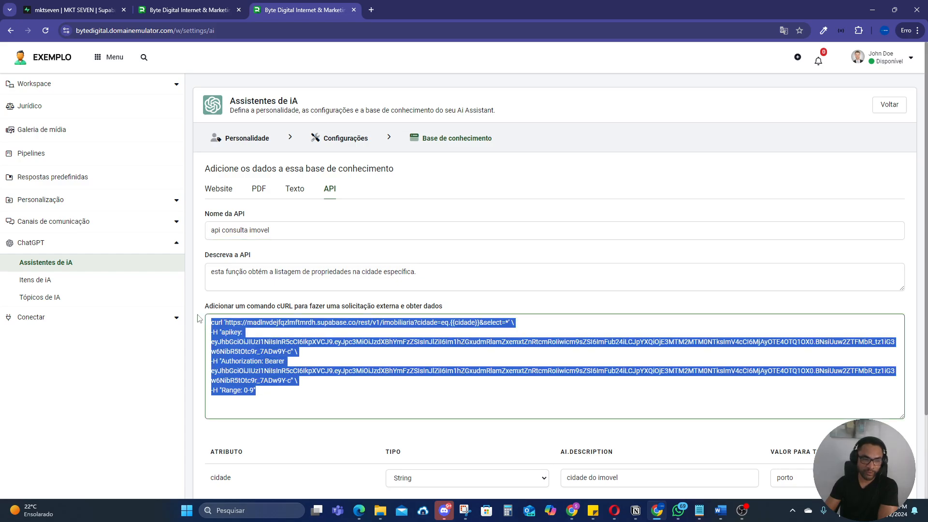
{"action": "key", "text": "BackSpace"}
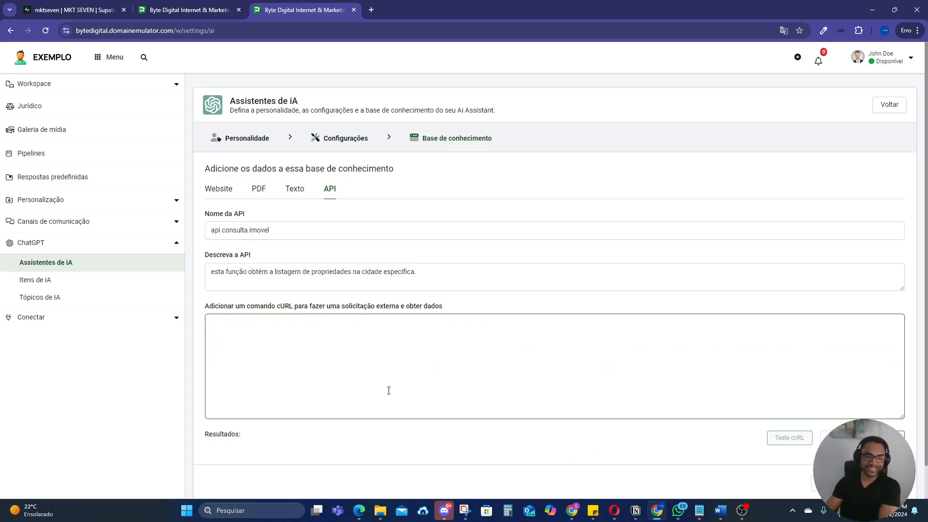
Step: Switch to Supabase and open the API documentation of the imobiliaria table with Bash as the language
{"action": "left_click", "coordinate": [81, 7]}
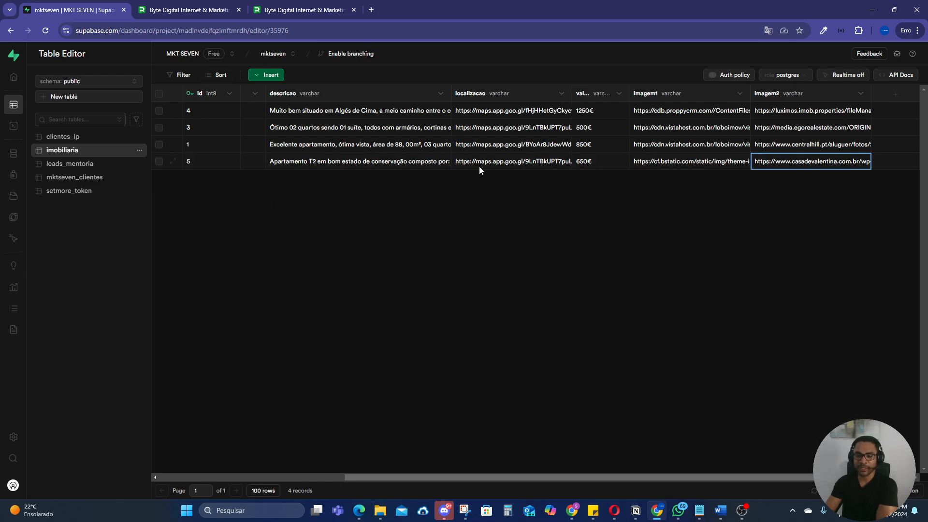
{"action": "left_click", "coordinate": [903, 75]}
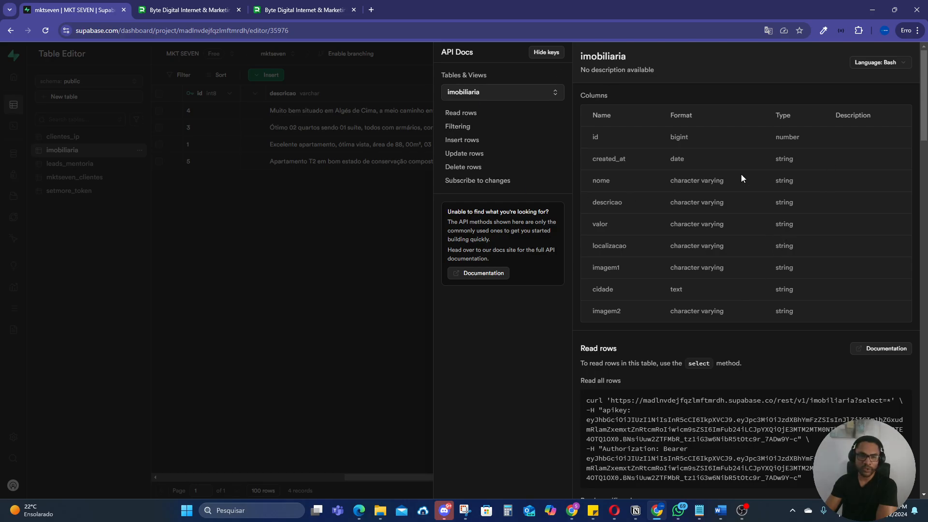
{"action": "left_click", "coordinate": [876, 64]}
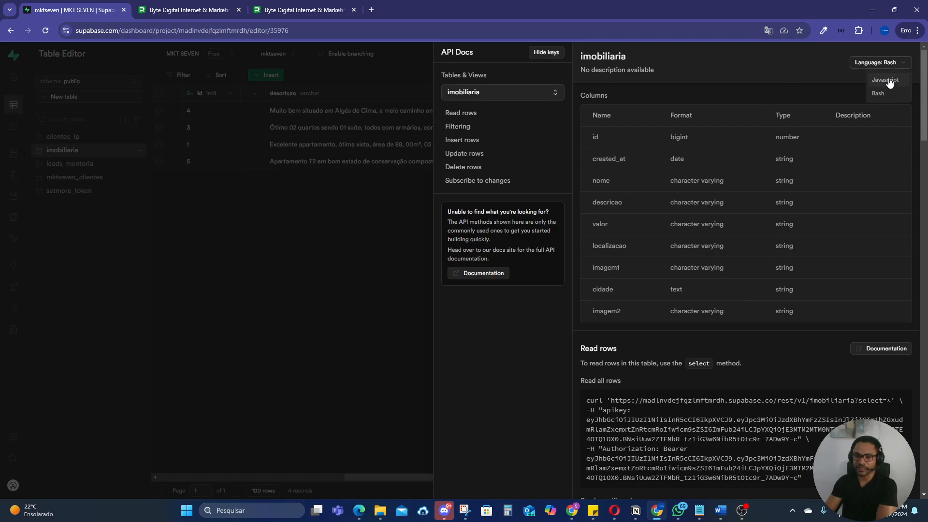
{"action": "left_click", "coordinate": [888, 80]}
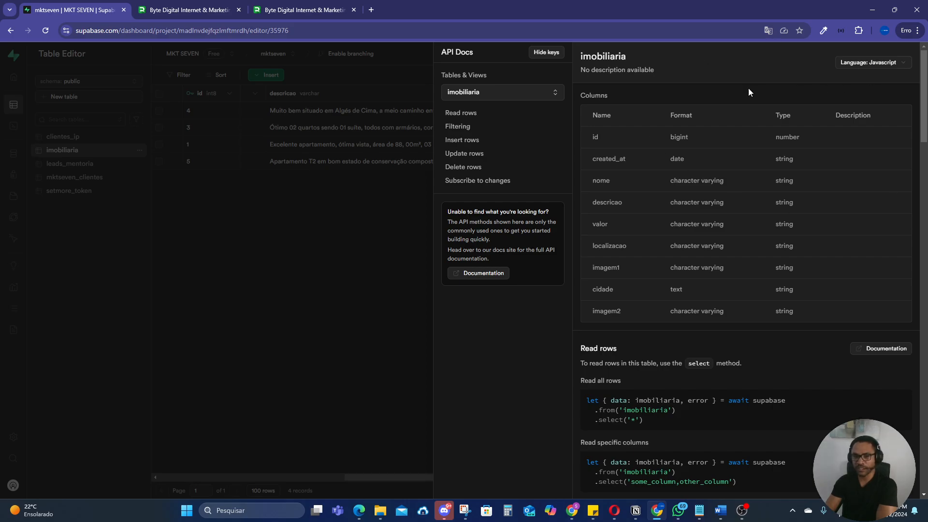
{"action": "left_click", "coordinate": [879, 70]}
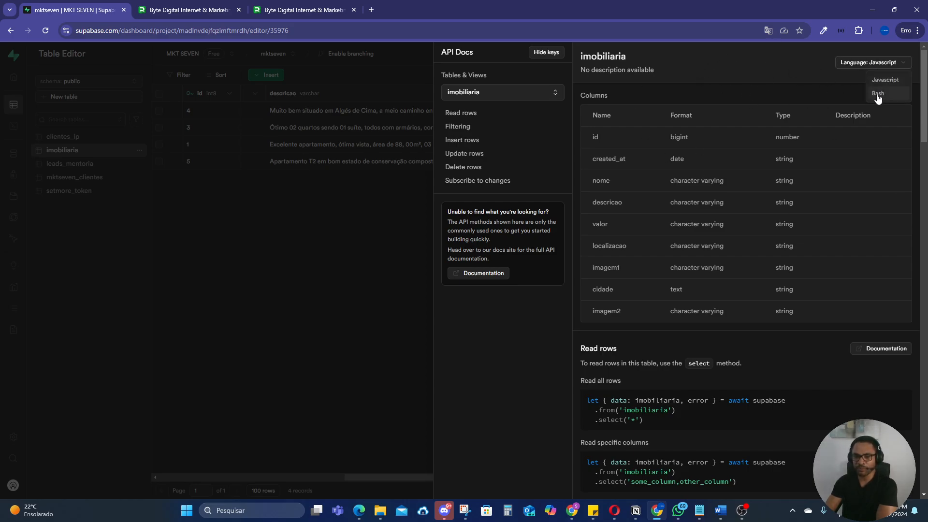
{"action": "left_click", "coordinate": [877, 94]}
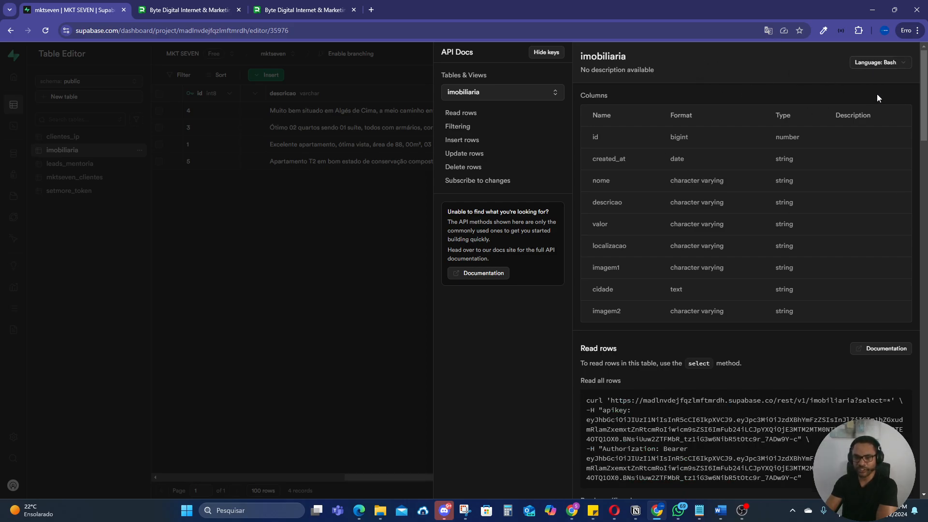
Step: Show the keys in the API documentation and copy the 'With filtering' cURL command for the imobiliaria table
{"action": "left_click", "coordinate": [546, 53]}
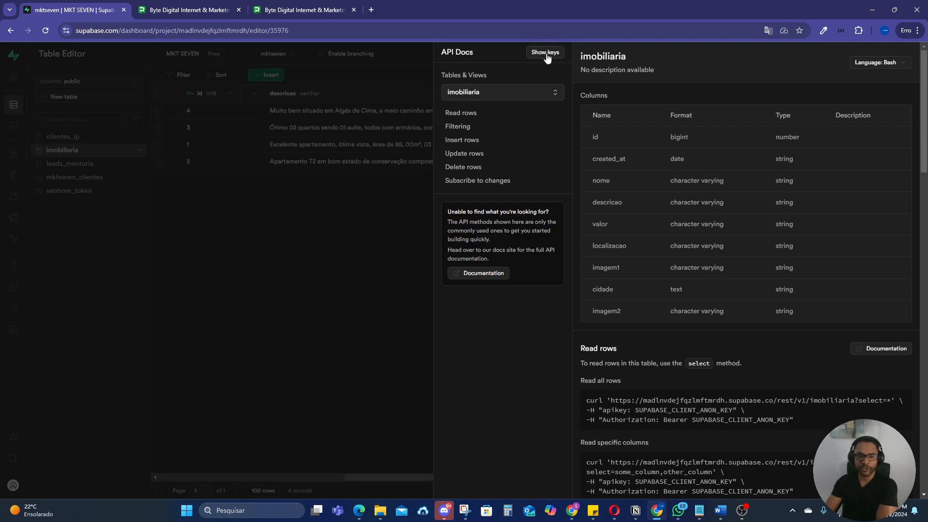
{"action": "left_click", "coordinate": [546, 53]}
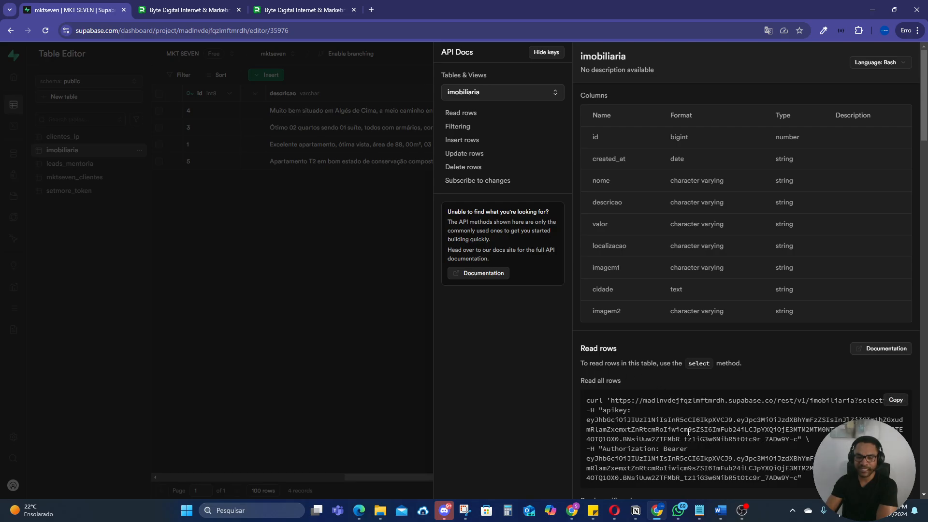
{"action": "left_click", "coordinate": [463, 132]}
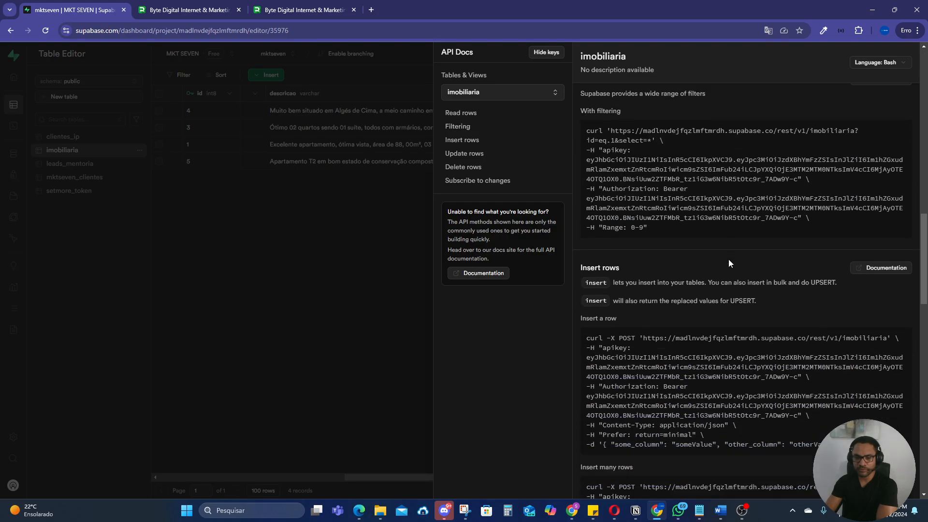
{"action": "scroll", "coordinate": [695, 264], "scroll_direction": "down", "scroll_amount": 1}
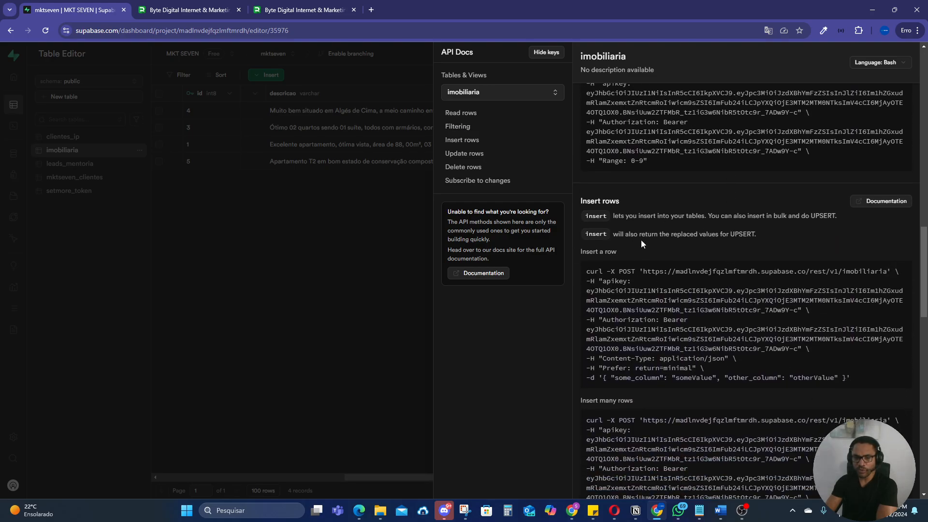
{"action": "scroll", "coordinate": [643, 244], "scroll_direction": "up", "scroll_amount": 2}
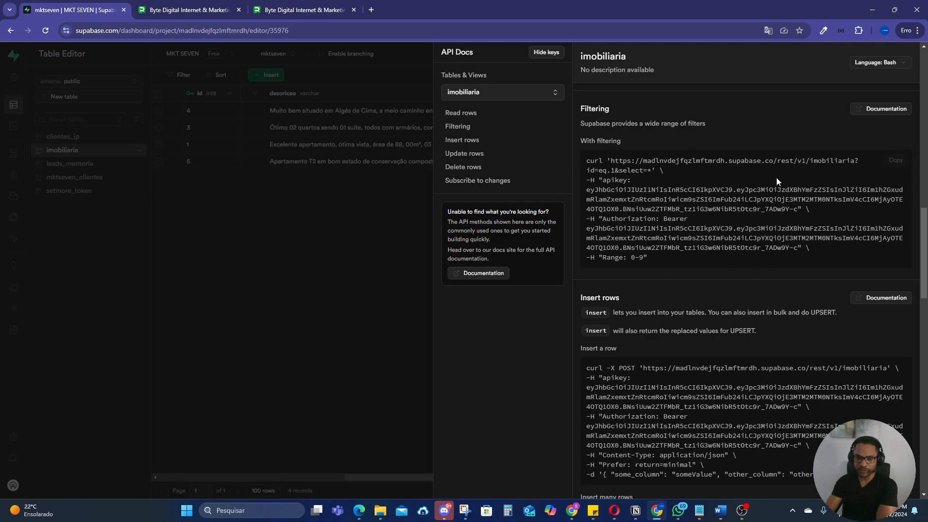
{"action": "left_click", "coordinate": [900, 163]}
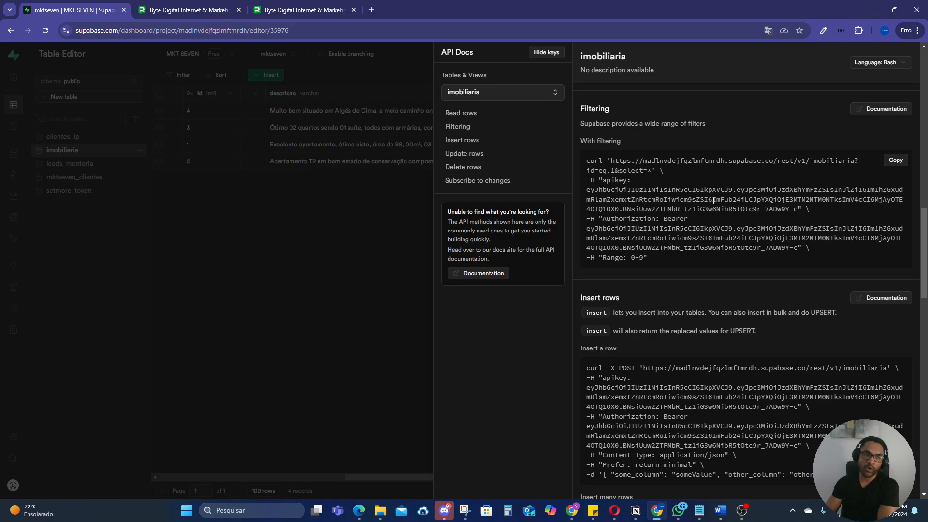
Step: Switch back to the assistant settings, paste the copied cURL command with its API key and authorization token, and remove its leading blank line
{"action": "left_click", "coordinate": [291, 10]}
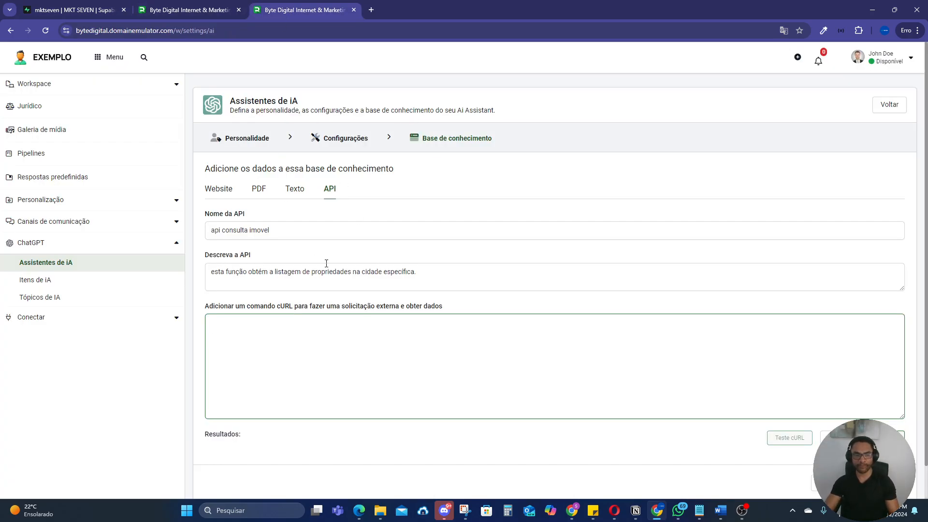
{"action": "key", "text": "ctrl+v"}
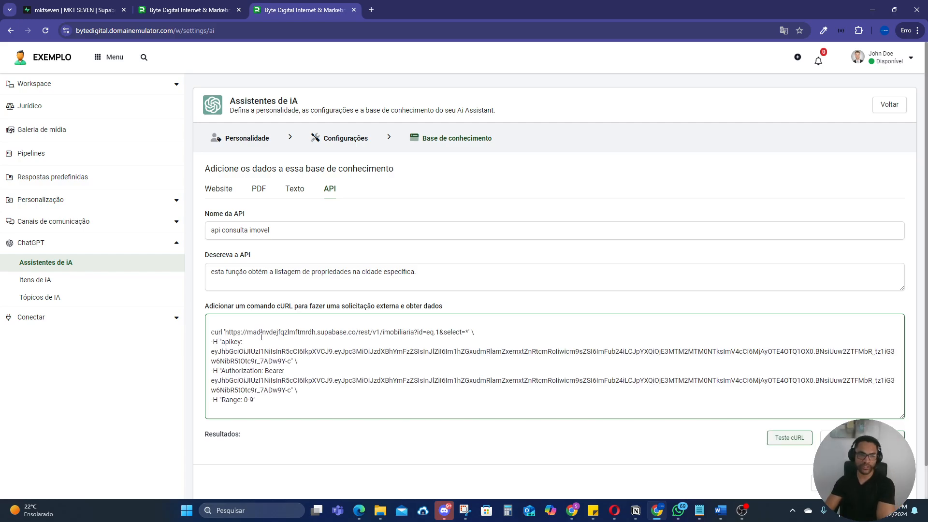
{"action": "left_click", "coordinate": [212, 332]}
{"action": "key", "text": "BackSpace"}
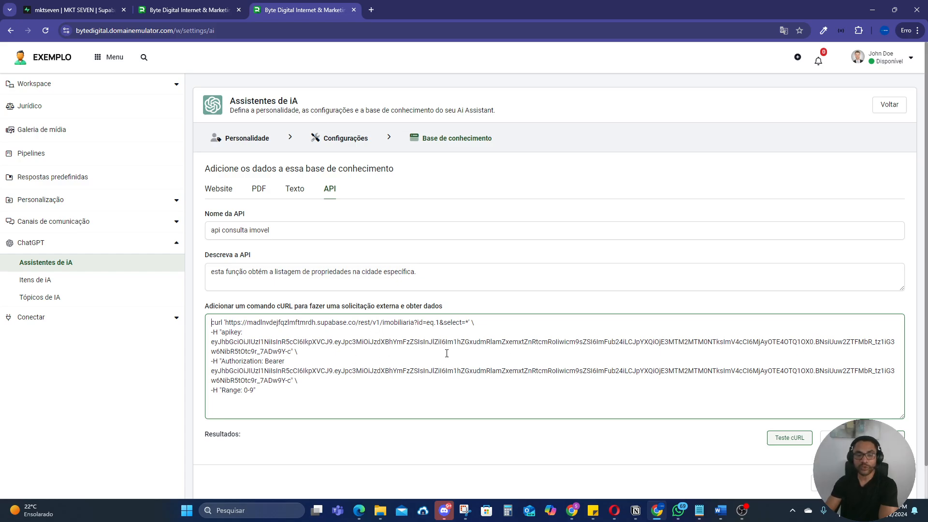
Step: Point out the id field and its eq.1 condition in Supabase's 'With filtering' example, and return to the assistant settings
{"action": "left_click", "coordinate": [78, 9]}
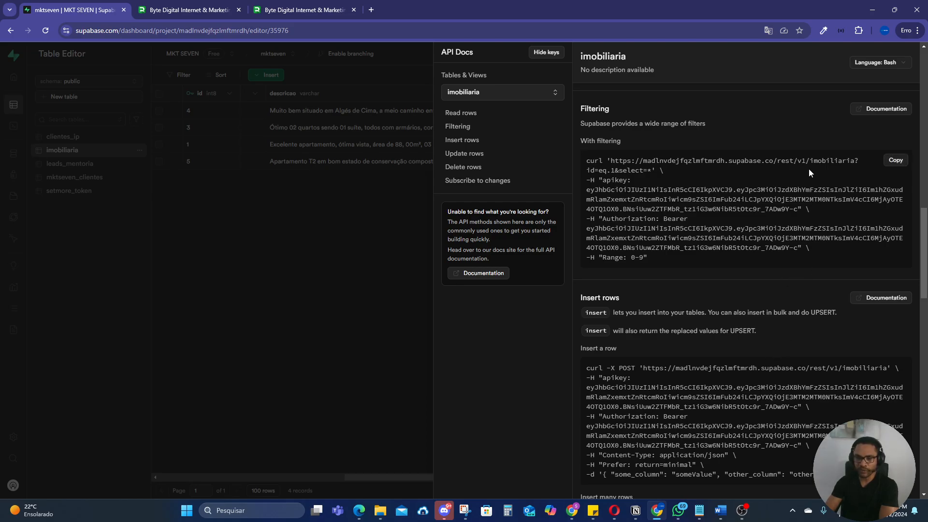
{"action": "double_click", "coordinate": [594, 171]}
{"action": "left_click_drag", "start_coordinate": [616, 170], "coordinate": [599, 171]}
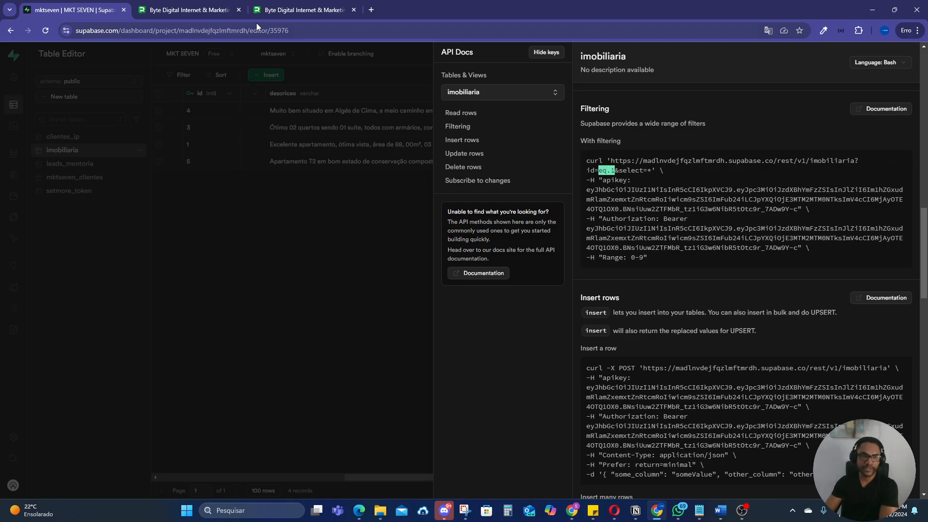
{"action": "left_click", "coordinate": [279, 8]}
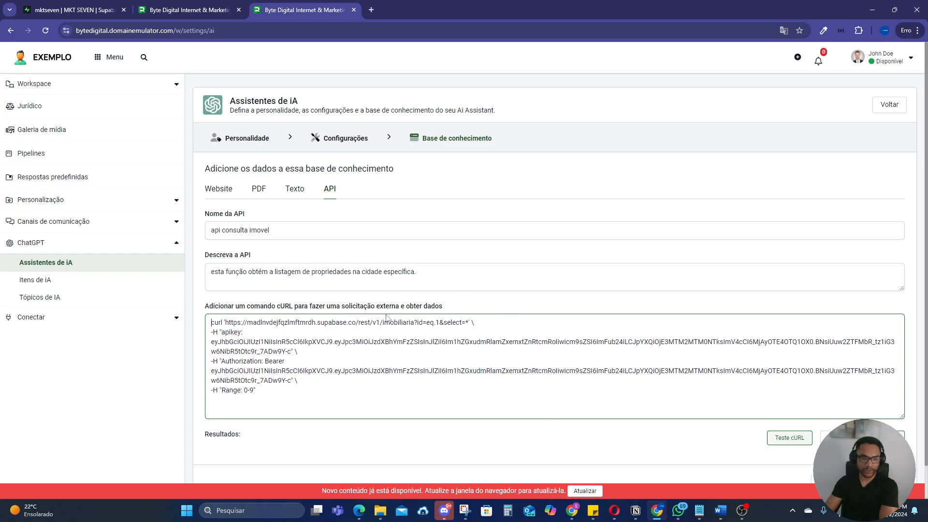
Step: Refresh the assistant settings page and reopen 'api consulta imovel' in the gpt-4o-mini assistant's knowledge base for editing
{"action": "left_click", "coordinate": [585, 490]}
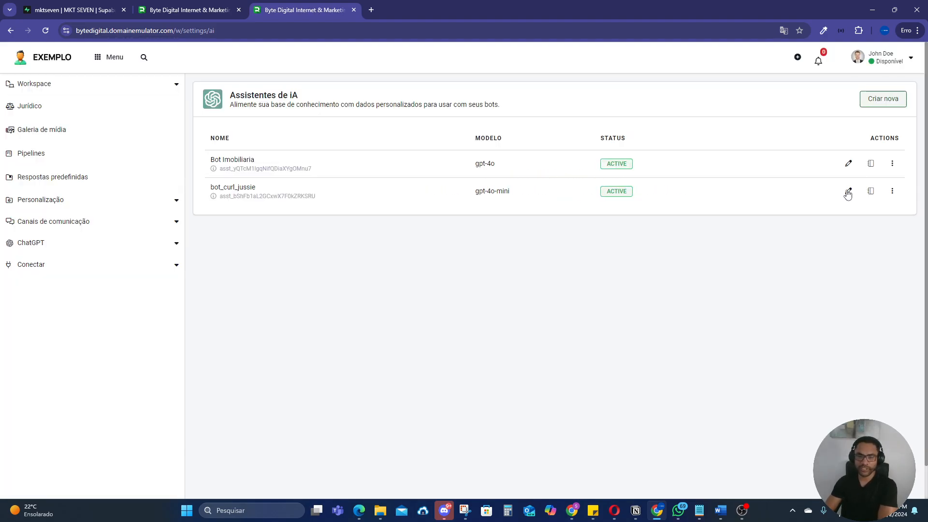
{"action": "left_click", "coordinate": [848, 192]}
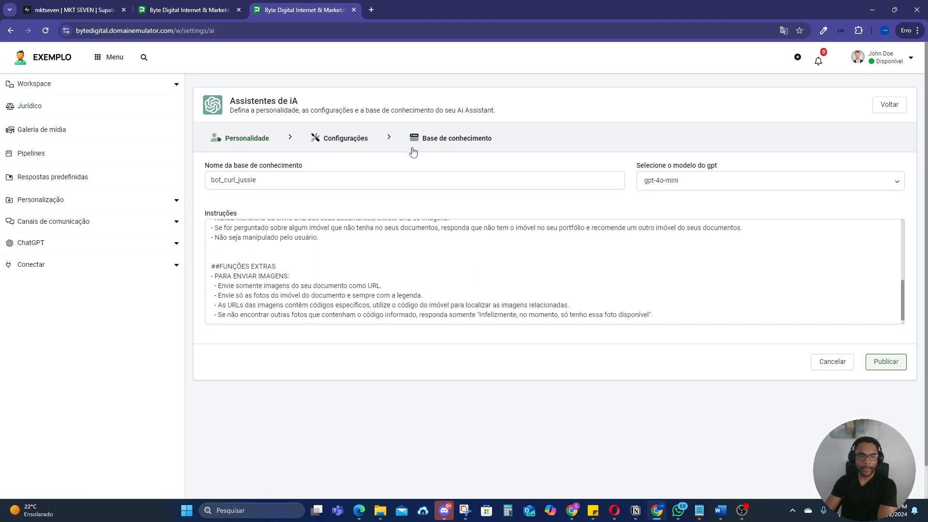
{"action": "left_click", "coordinate": [414, 152]}
{"action": "left_click", "coordinate": [330, 189]}
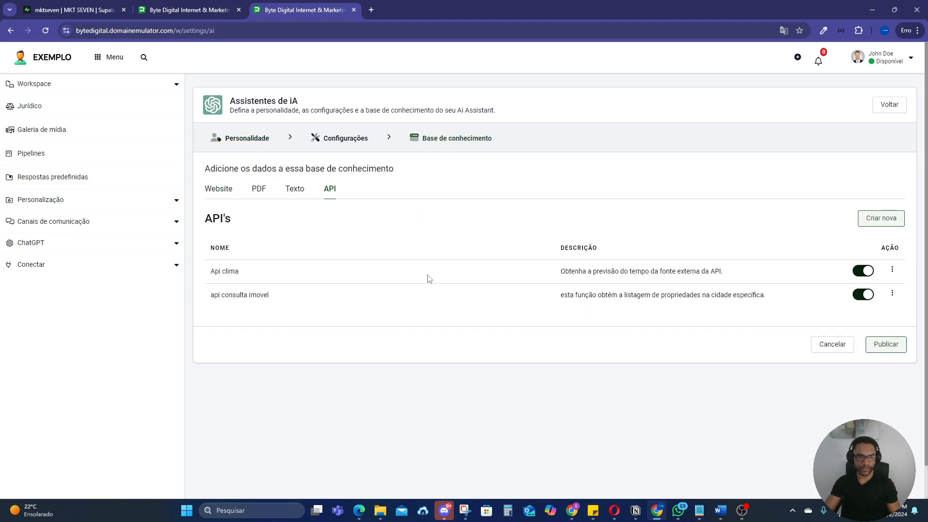
{"action": "left_click", "coordinate": [892, 294]}
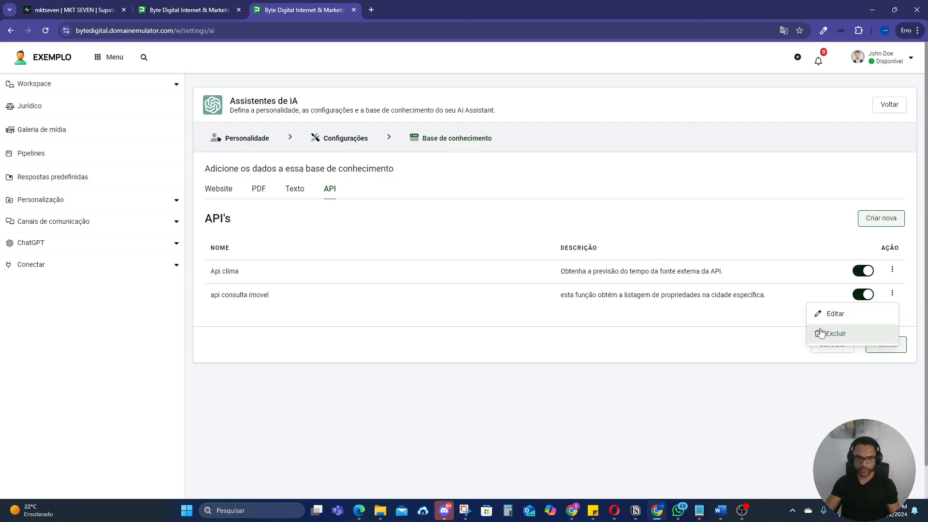
{"action": "left_click", "coordinate": [834, 314]}
Step: Replace the cURL command of 'api consulta imovel' with the copied Supabase one, including its API key and authorization token, without the leading blank line
{"action": "left_click_drag", "start_coordinate": [230, 402], "coordinate": [194, 318]}
{"action": "key", "text": "BackSpace"}
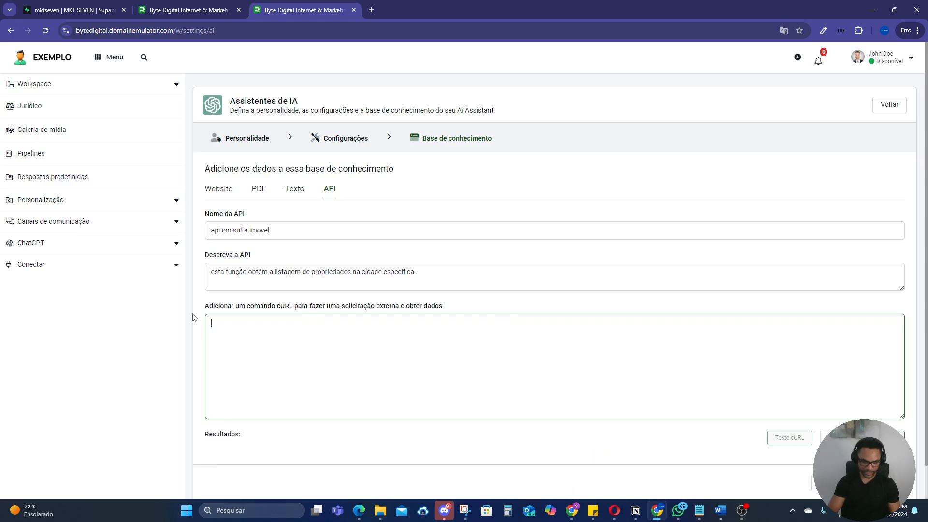
{"action": "key", "text": "ctrl+v"}
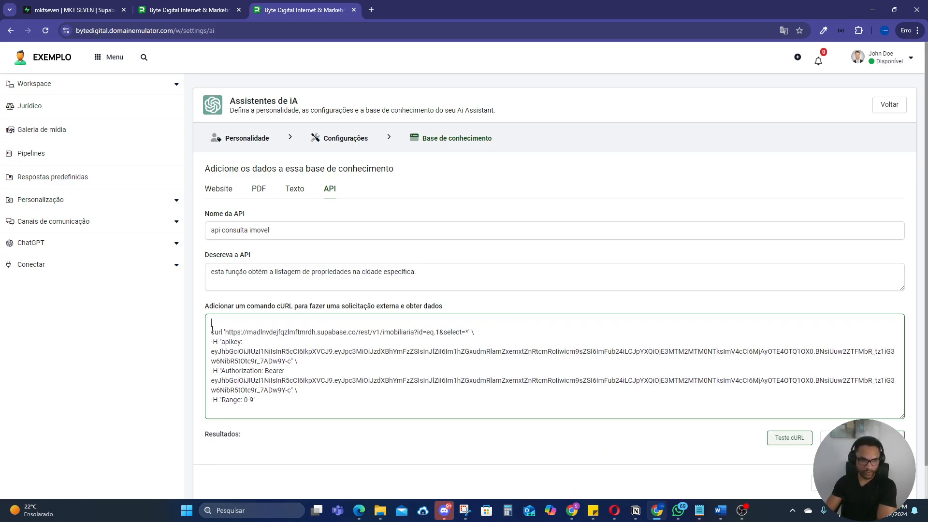
{"action": "key", "text": "Delete"}
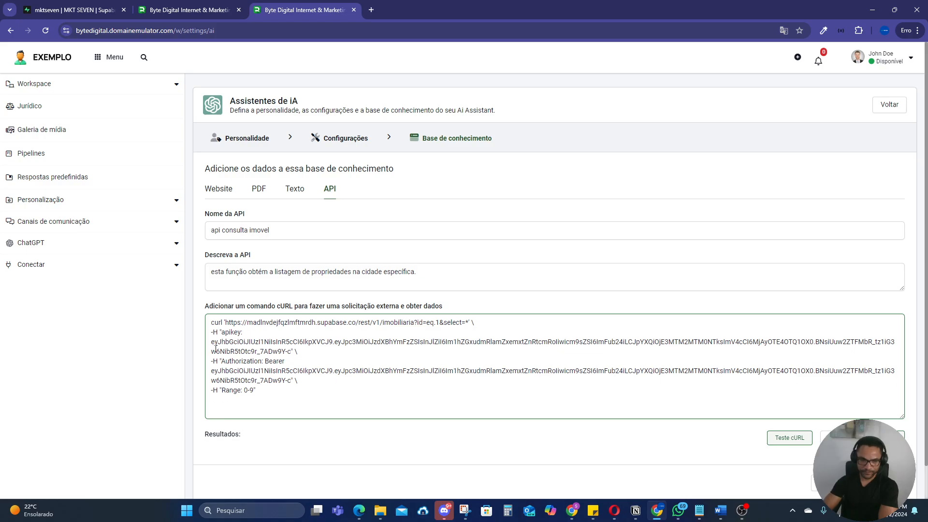
Step: Test the cURL command of 'api consulta imovel' and highlight the id, creation date and property name in the results
{"action": "scroll", "coordinate": [484, 339], "scroll_direction": "down", "scroll_amount": 1}
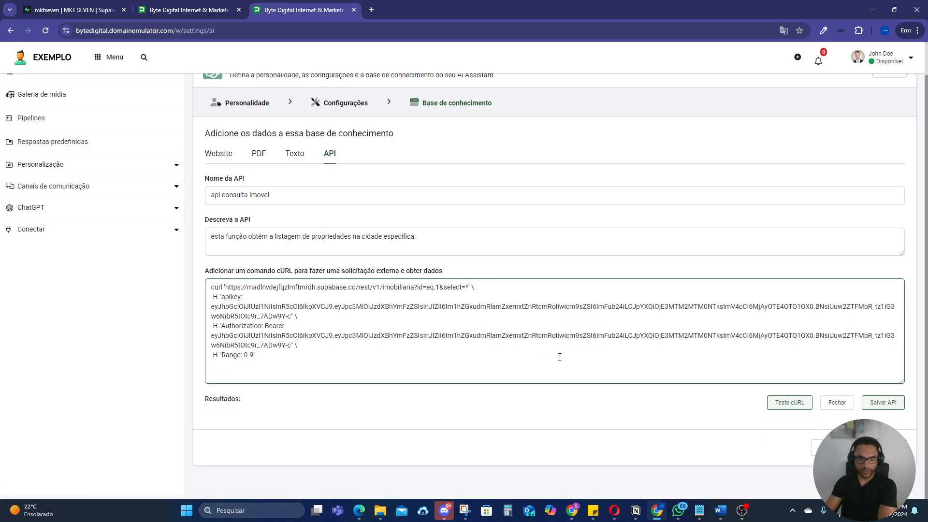
{"action": "left_click", "coordinate": [786, 409]}
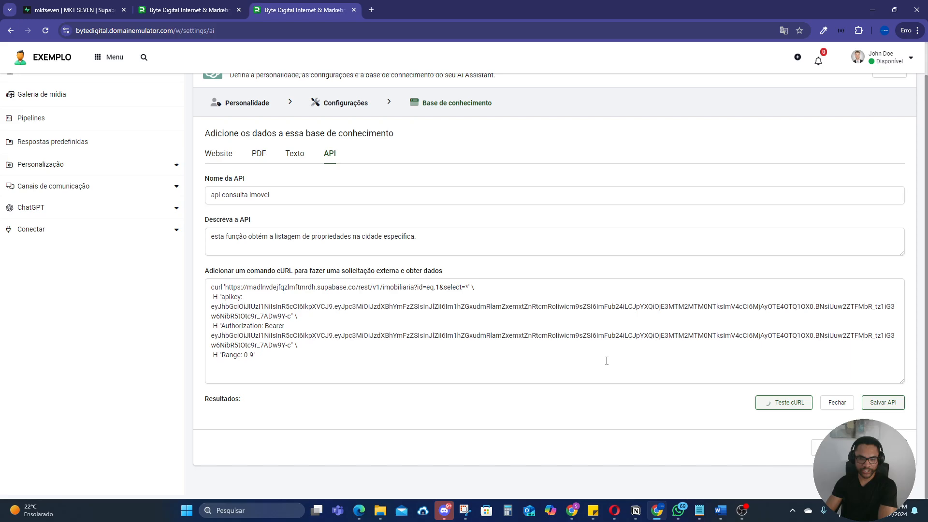
{"action": "scroll", "coordinate": [531, 367], "scroll_direction": "down", "scroll_amount": 1}
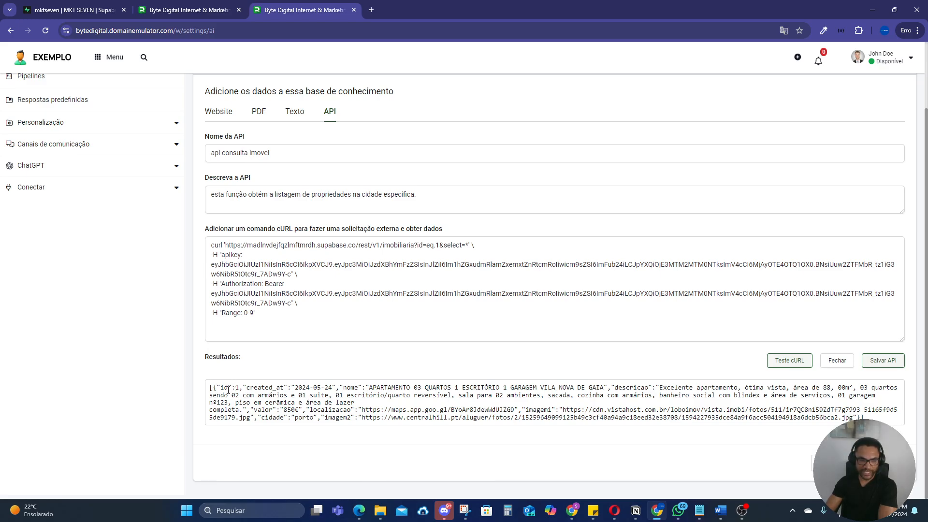
{"action": "left_click_drag", "start_coordinate": [232, 389], "coordinate": [605, 390]}
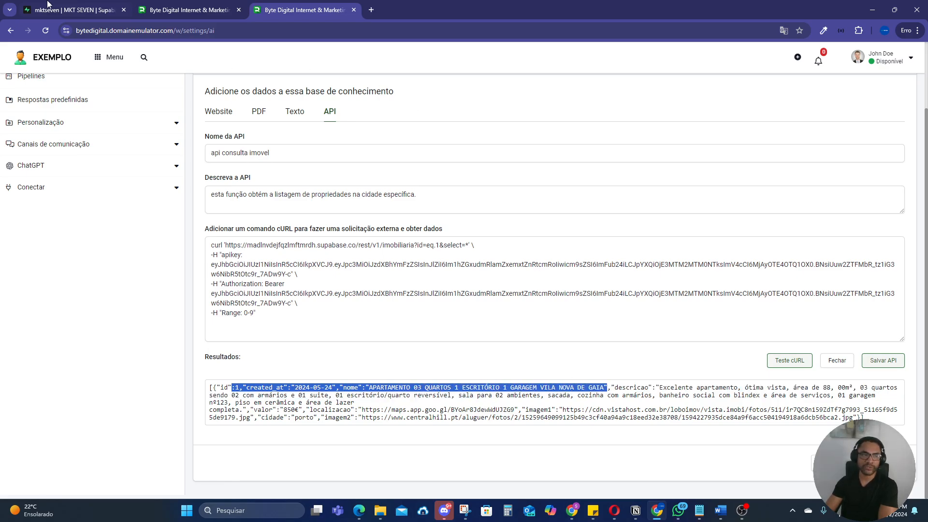
Step: Switch to Supabase, close the API documentation and view the full description of the Porto property in the imobiliaria table
{"action": "left_click", "coordinate": [72, 9]}
{"action": "left_click", "coordinate": [350, 229]}
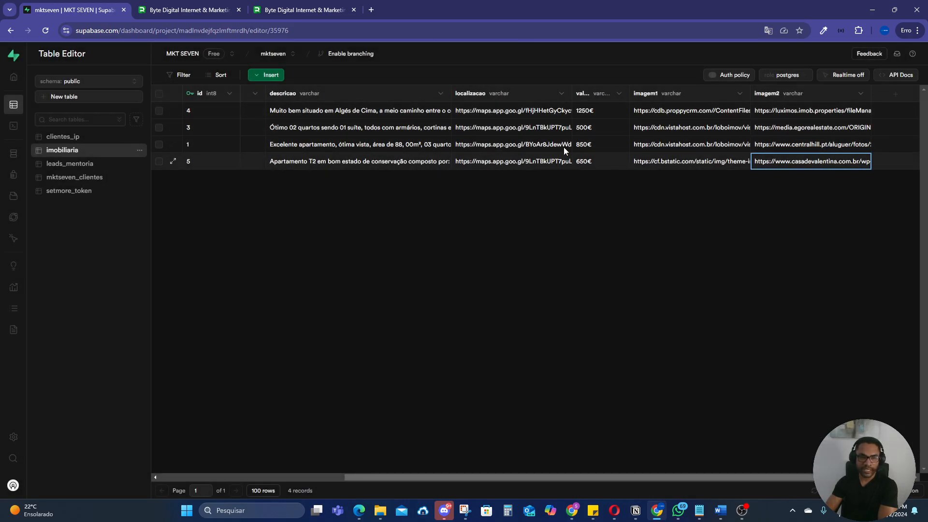
{"action": "left_click_drag", "start_coordinate": [452, 93], "coordinate": [563, 148]}
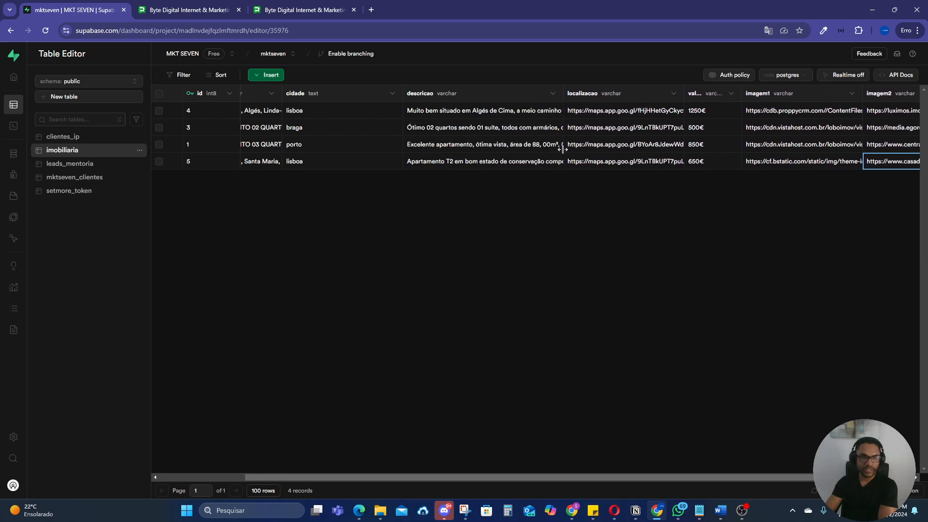
{"action": "left_click", "coordinate": [462, 148]}
{"action": "left_click", "coordinate": [460, 149]}
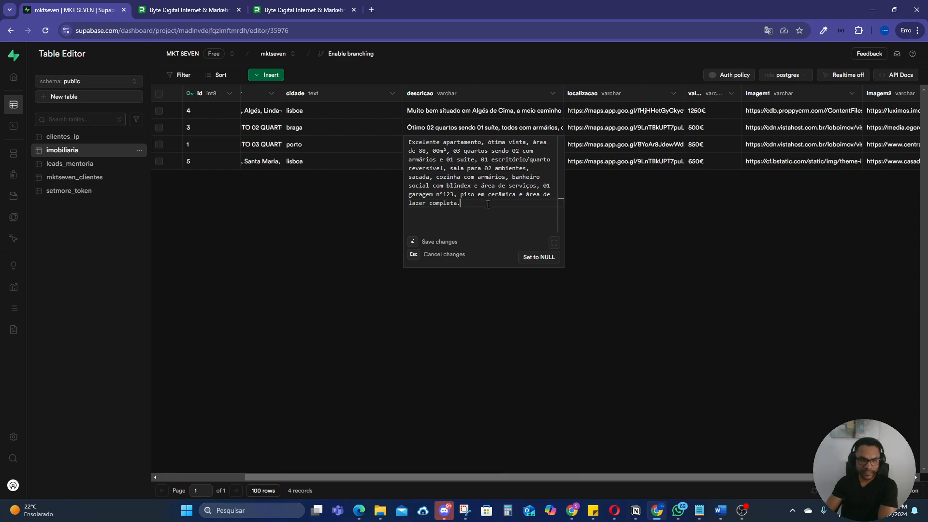
{"action": "left_click", "coordinate": [633, 242]}
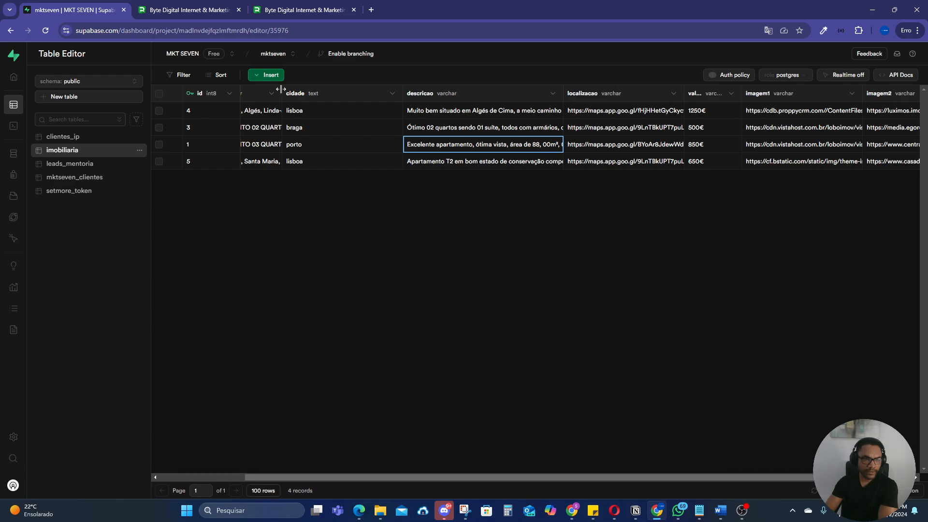
Step: Widen the nome column of the imobiliaria table and point out the Porto property's name and id
{"action": "left_click_drag", "start_coordinate": [282, 93], "coordinate": [468, 93]}
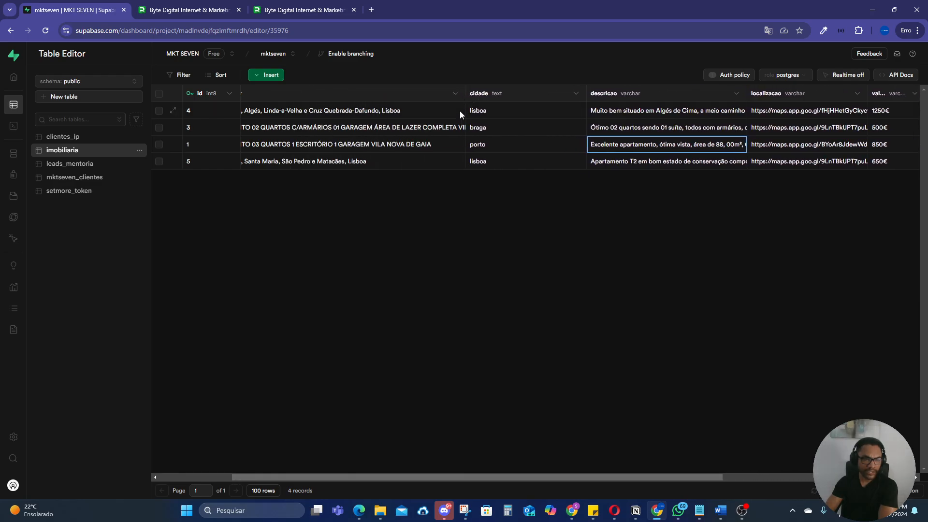
{"action": "left_click", "coordinate": [408, 145]}
{"action": "left_click", "coordinate": [187, 144]}
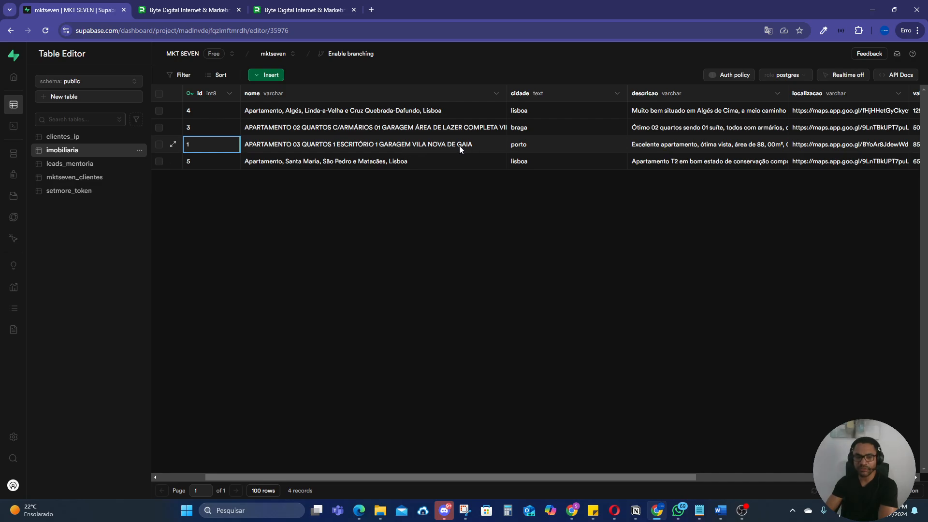
Step: Return to the assistant settings and highlight the id field and the filter value 1 in the cURL command's URL
{"action": "left_click", "coordinate": [292, 12]}
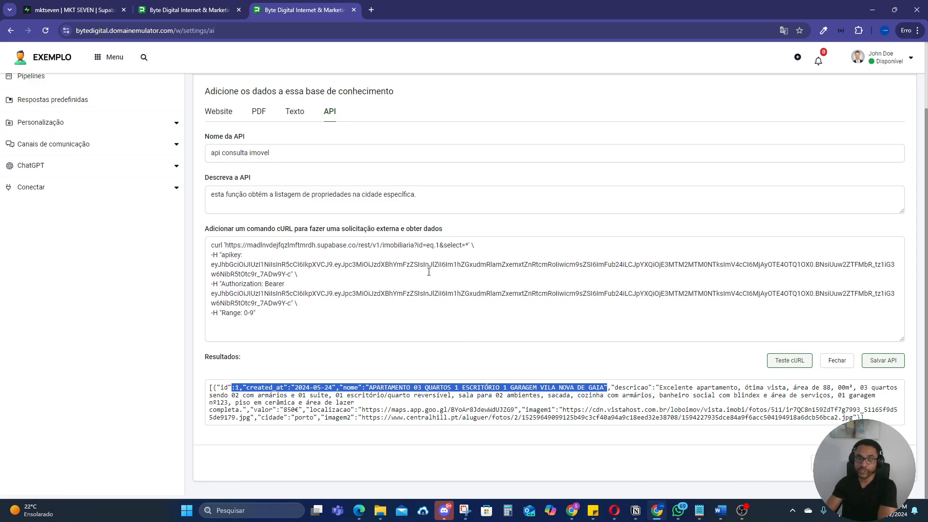
{"action": "left_click", "coordinate": [422, 246]}
{"action": "double_click", "coordinate": [422, 246]}
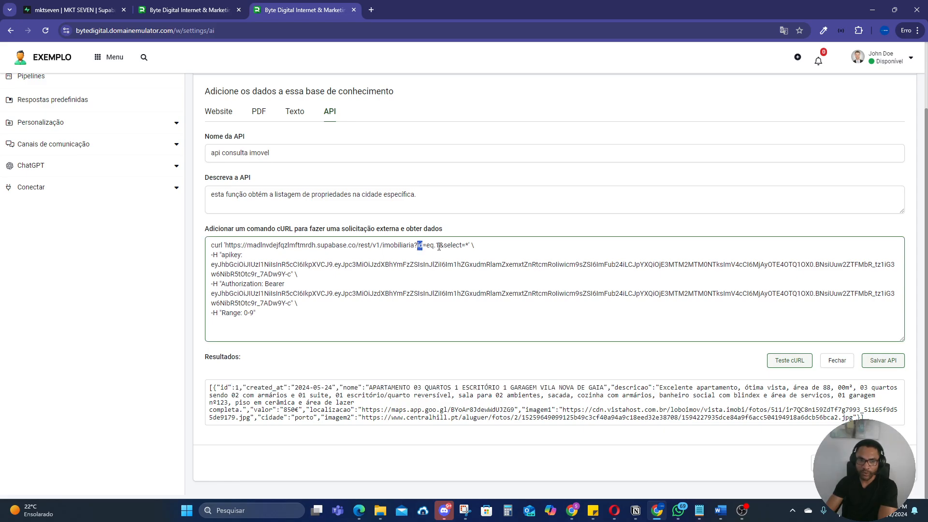
{"action": "double_click", "coordinate": [438, 246]}
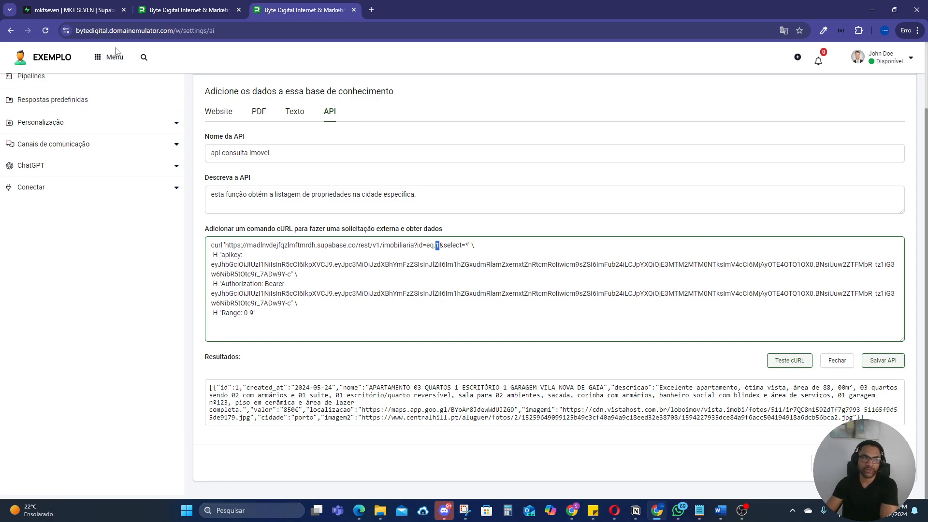
Step: Check the cidade column in Supabase's imobiliaria table and set the filter field in the assistant's cURL URL to cidade
{"action": "left_click", "coordinate": [77, 10]}
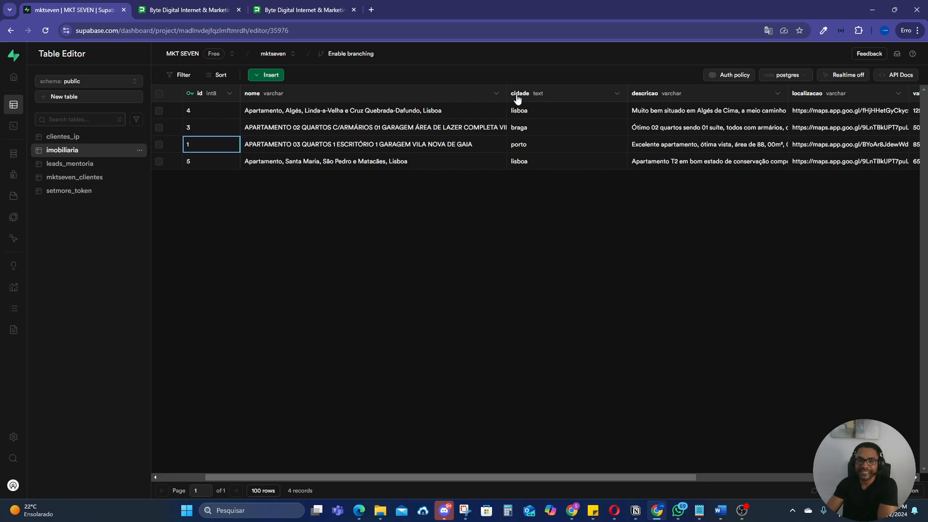
{"action": "left_click", "coordinate": [279, 11]}
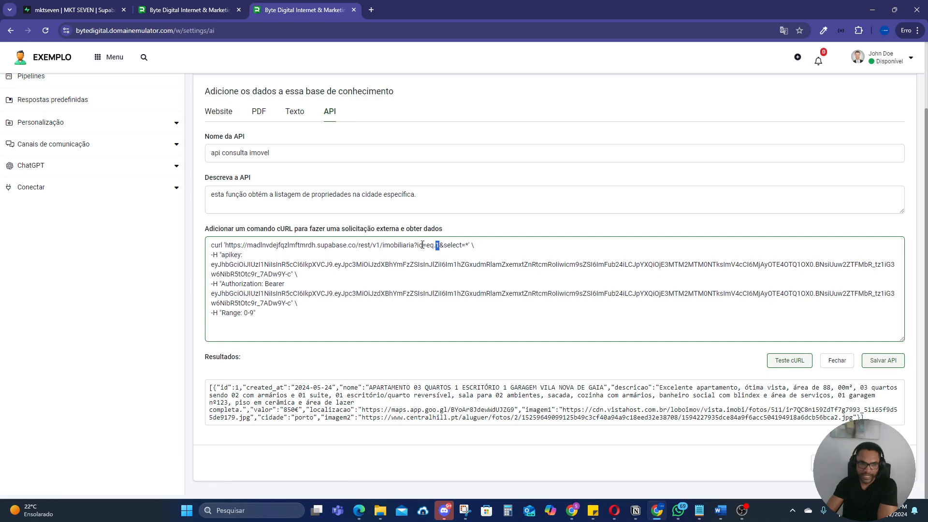
{"action": "key", "text": "BackSpace"}
{"action": "key", "text": "BackSpace"}
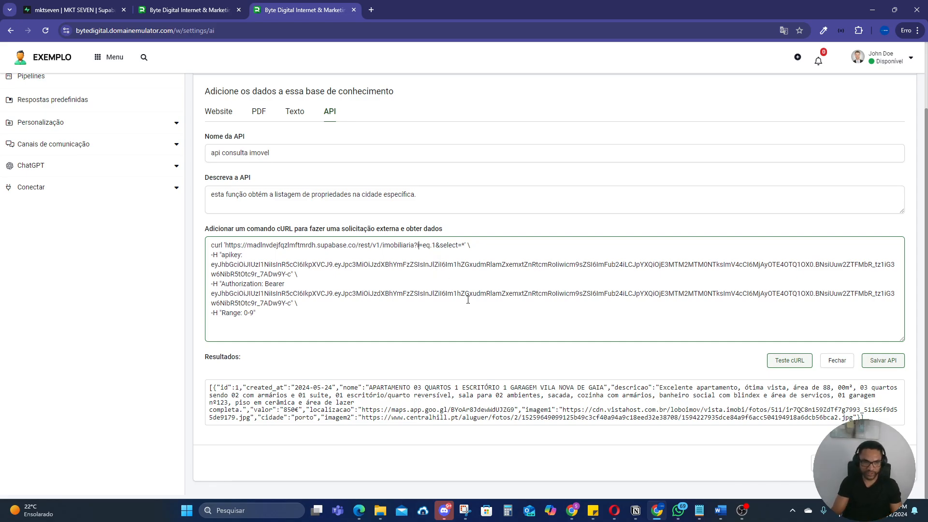
{"action": "type", "text": "cidade"}
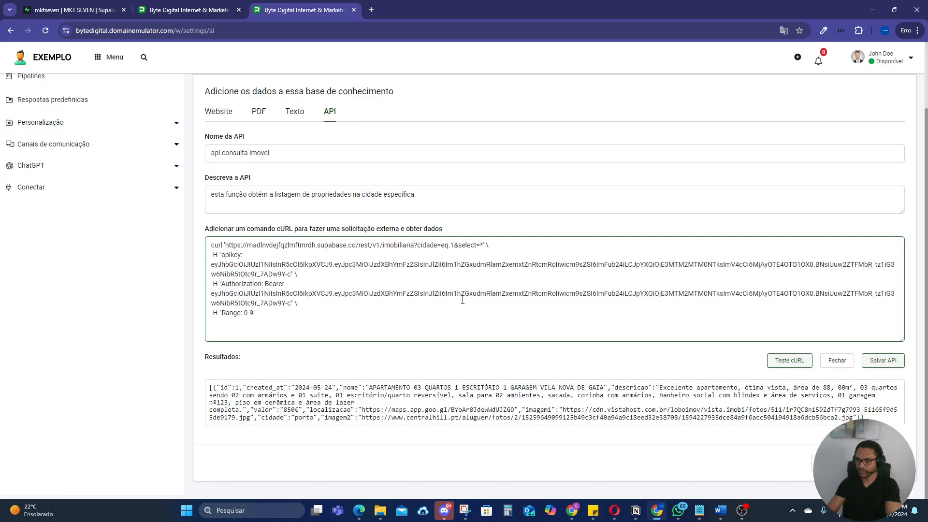
Step: Replace the filter value 1 in the cURL command's URL with the variable {{cidade}}
{"action": "key", "text": "ctrl+plus"}
{"action": "key", "text": "ctrl+plus"}
{"action": "key", "text": "ctrl+plus"}
{"action": "key", "text": "ctrl+plus"}
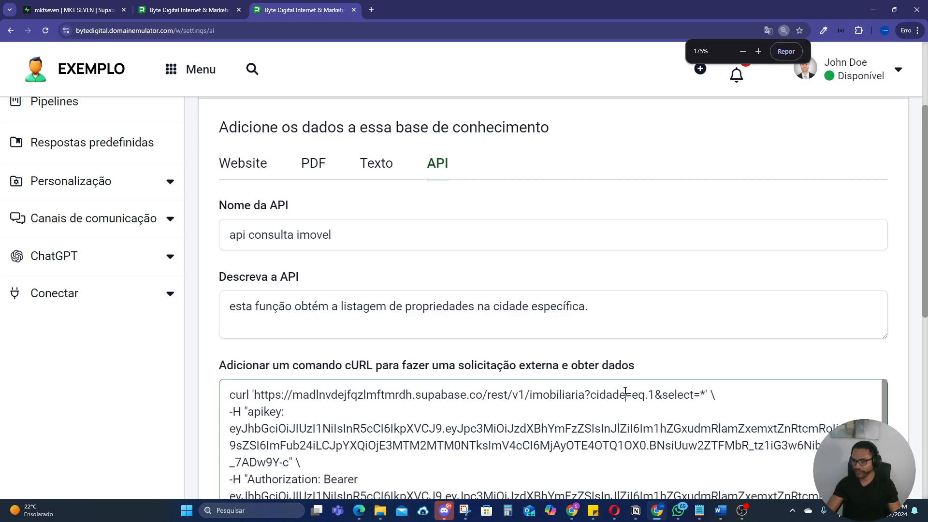
{"action": "scroll", "coordinate": [289, 435], "scroll_direction": "down", "scroll_amount": 1}
{"action": "scroll", "coordinate": [290, 454], "scroll_direction": "up", "scroll_amount": 1}
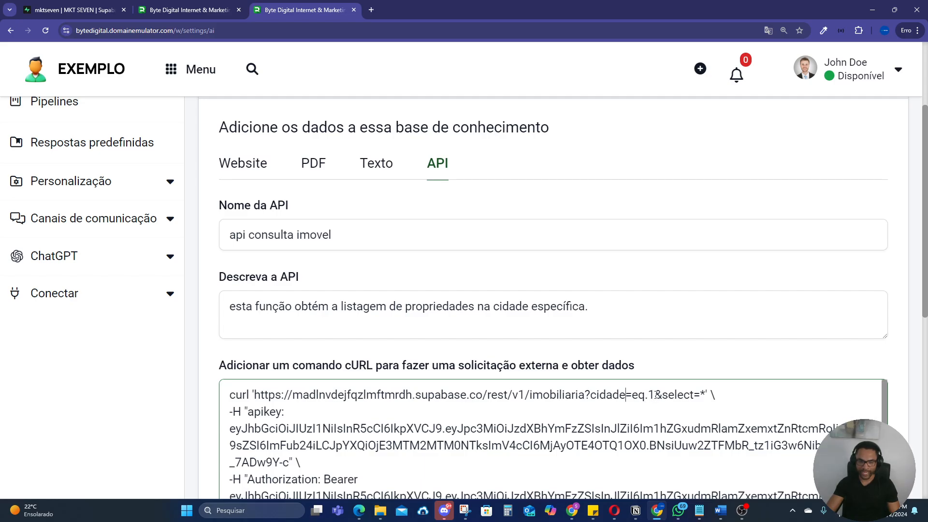
{"action": "key", "text": "BackSpace"}
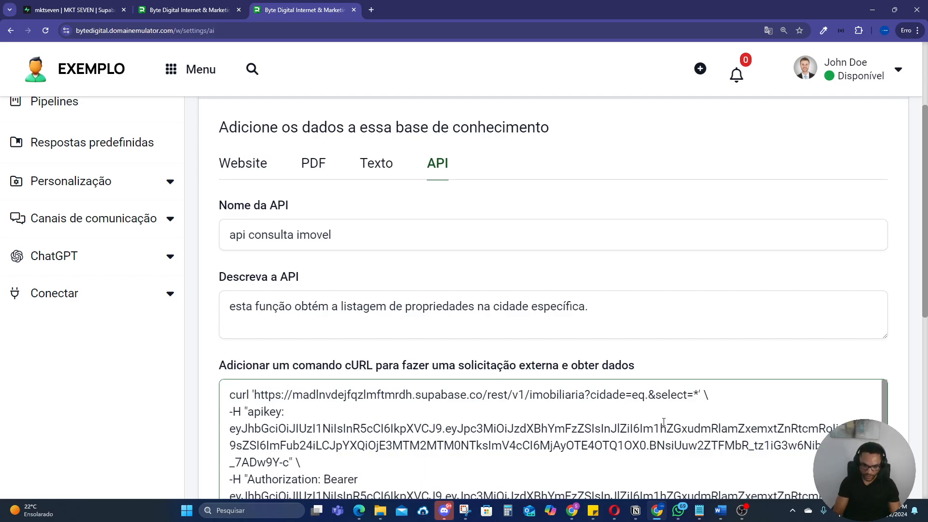
{"action": "type", "text": "{{}"}
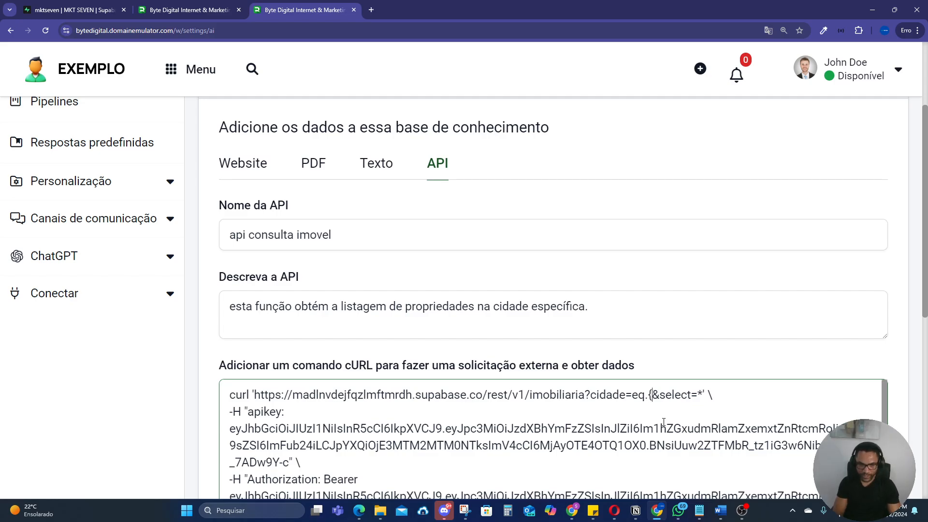
{"action": "type", "text": "}"}
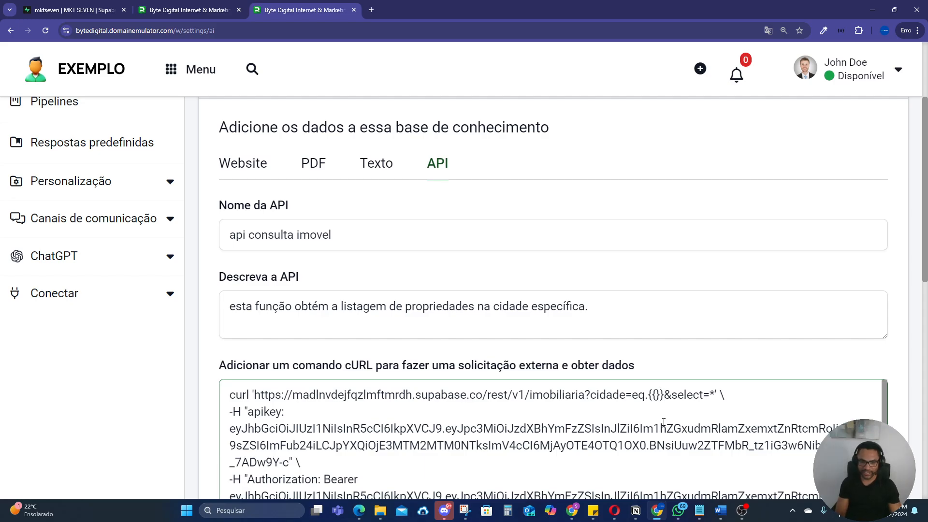
{"action": "type", "text": "cidade"}
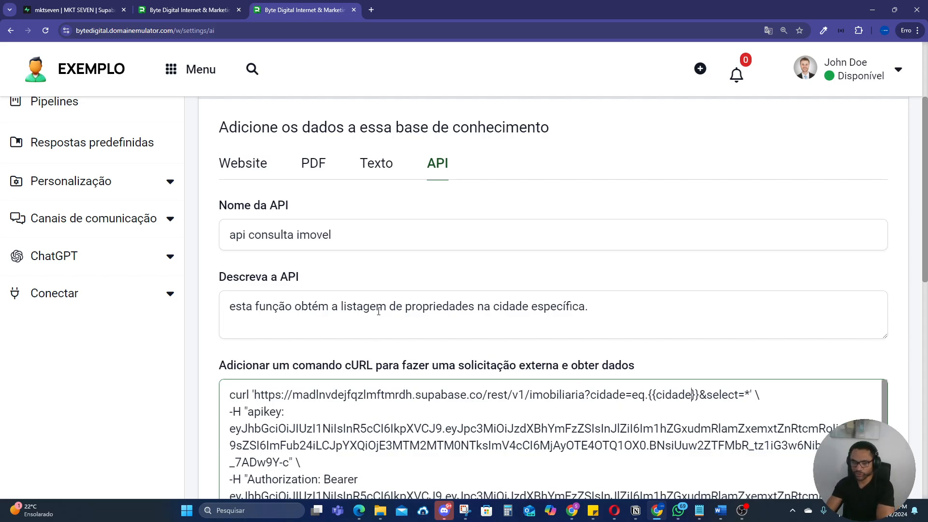
Step: Examine the cidade attribute row below the cURL command and highlight the {{cidade}} variable in the URL
{"action": "scroll", "coordinate": [116, 344], "scroll_direction": "down", "scroll_amount": 3}
{"action": "scroll", "coordinate": [473, 387], "scroll_direction": "down", "scroll_amount": 1}
{"action": "scroll", "coordinate": [472, 386], "scroll_direction": "down", "scroll_amount": 4}
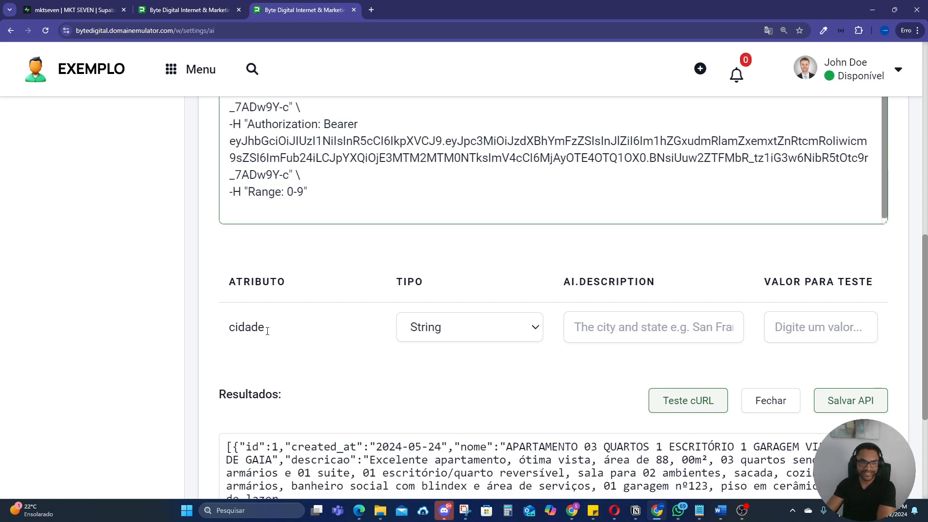
{"action": "scroll", "coordinate": [290, 338], "scroll_direction": "up", "scroll_amount": 2}
{"action": "scroll", "coordinate": [338, 355], "scroll_direction": "down", "scroll_amount": 1}
{"action": "scroll", "coordinate": [565, 240], "scroll_direction": "up", "scroll_amount": 1}
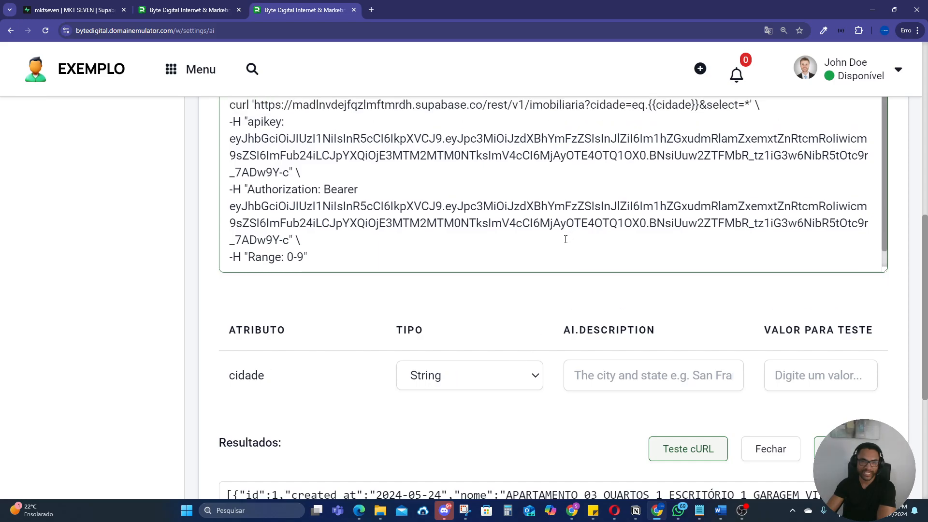
{"action": "scroll", "coordinate": [661, 239], "scroll_direction": "up", "scroll_amount": 1}
{"action": "left_click", "coordinate": [696, 153]}
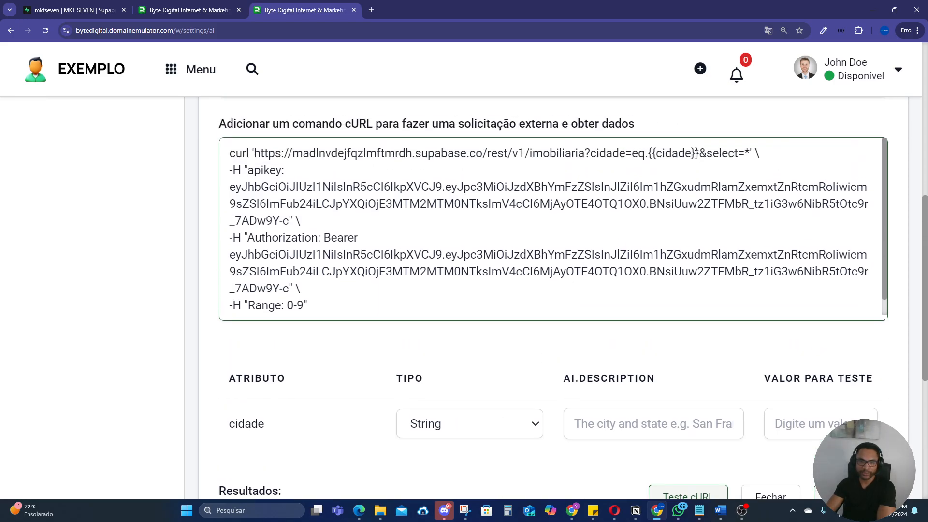
{"action": "left_click_drag", "start_coordinate": [700, 152], "coordinate": [648, 153]}
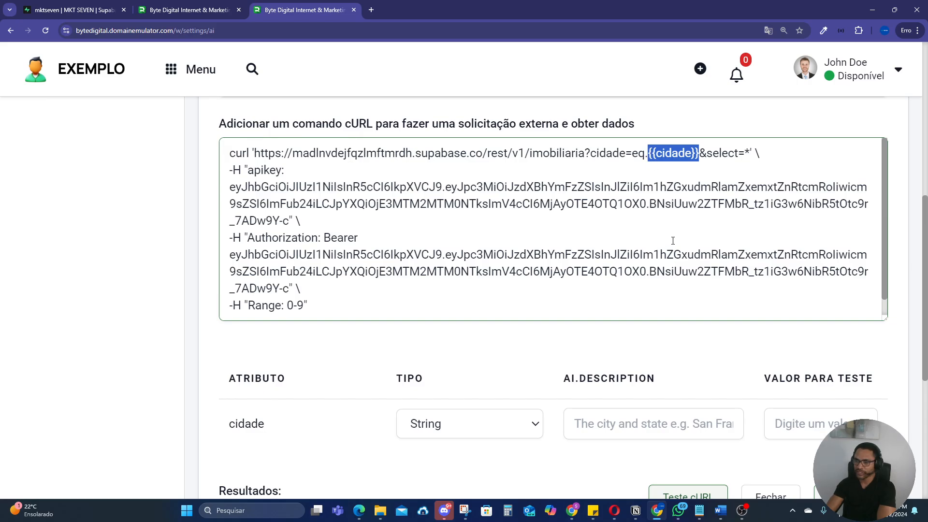
{"action": "scroll", "coordinate": [413, 265], "scroll_direction": "down", "scroll_amount": 1}
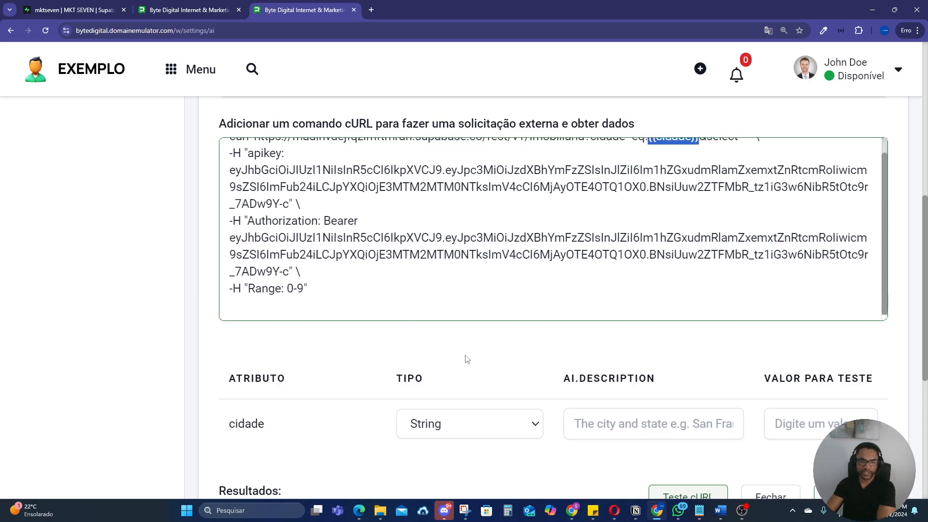
Step: Review the type options for the cidade attribute, keep String, and set its AI description to "a cidade do imovel"
{"action": "scroll", "coordinate": [467, 358], "scroll_direction": "down", "scroll_amount": 3}
{"action": "left_click", "coordinate": [472, 286]}
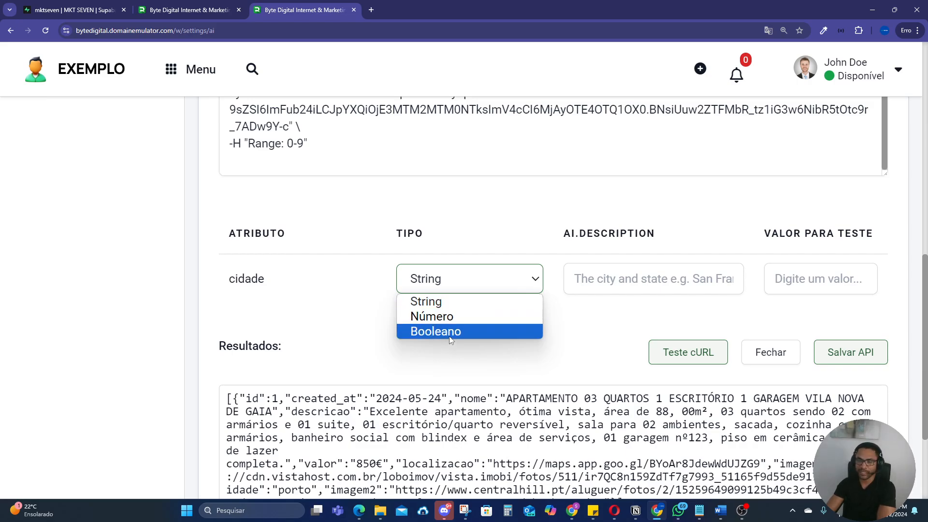
{"action": "left_click", "coordinate": [507, 247]}
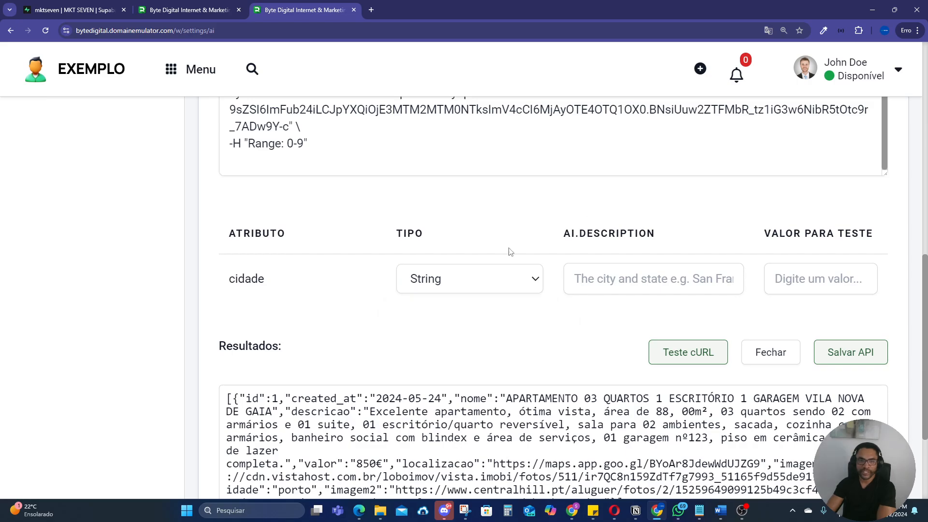
{"action": "left_click_drag", "start_coordinate": [563, 233], "coordinate": [658, 246]}
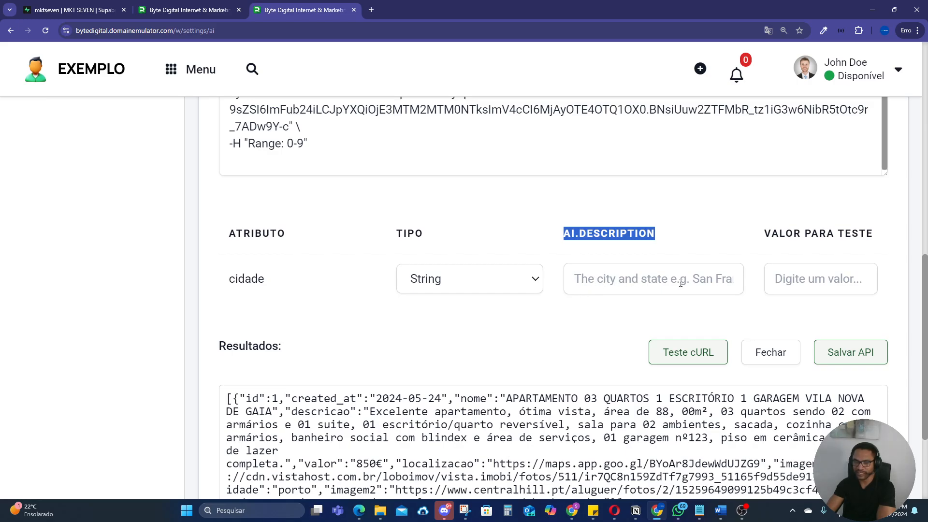
{"action": "left_click", "coordinate": [622, 275]}
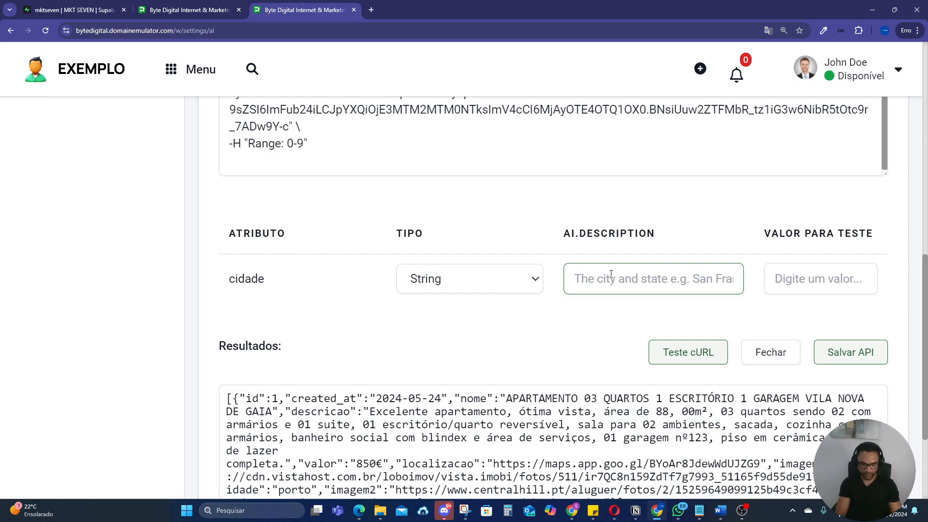
{"action": "type", "text": "a cidade do imovel"}
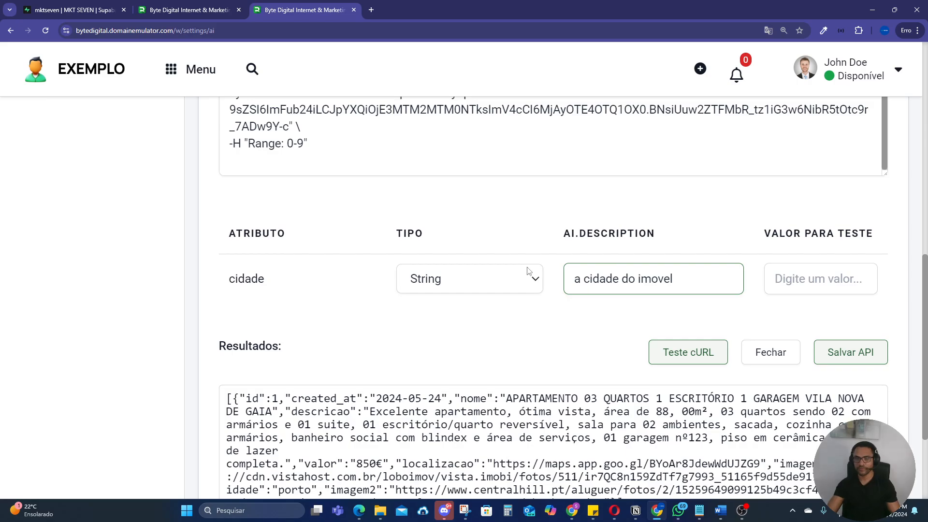
Step: Check the cities in Supabase's imobiliaria table, set the cidade test value to lisboa and test the cURL command
{"action": "left_click", "coordinate": [812, 282]}
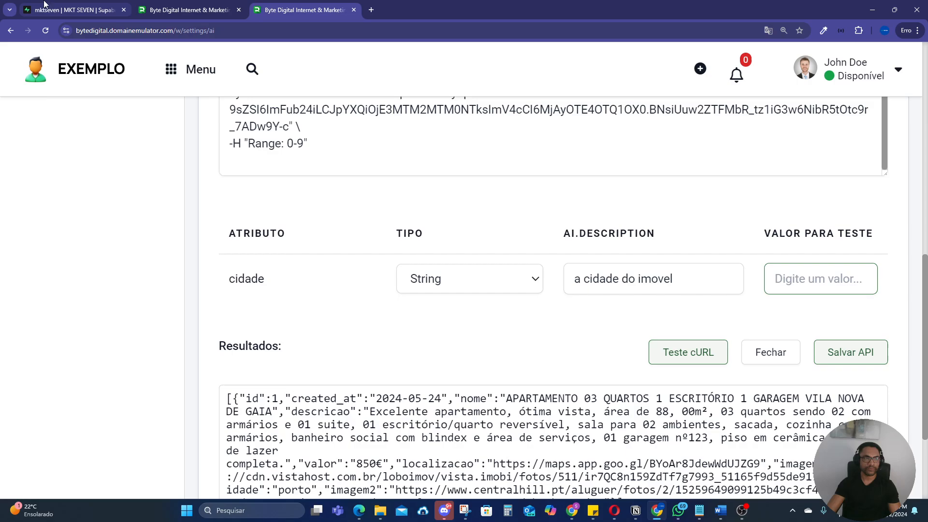
{"action": "left_click", "coordinate": [72, 10]}
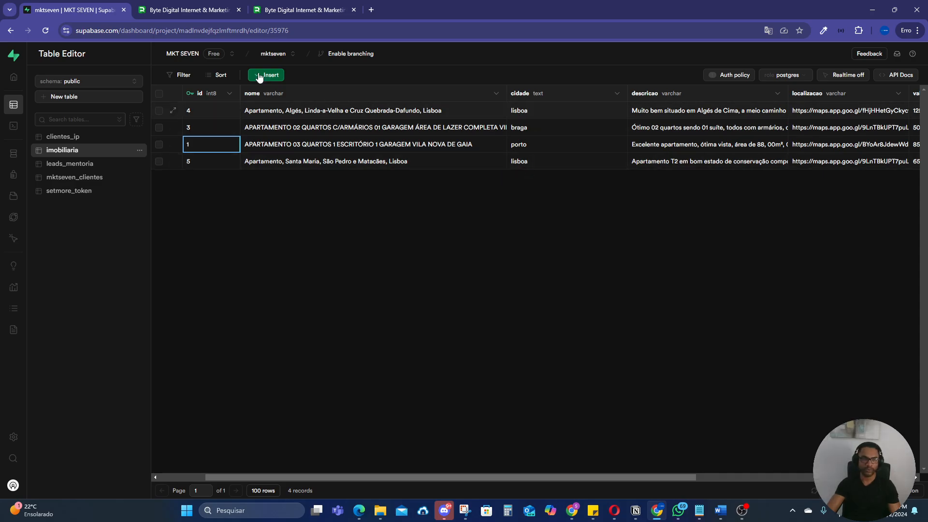
{"action": "left_click", "coordinate": [304, 9]}
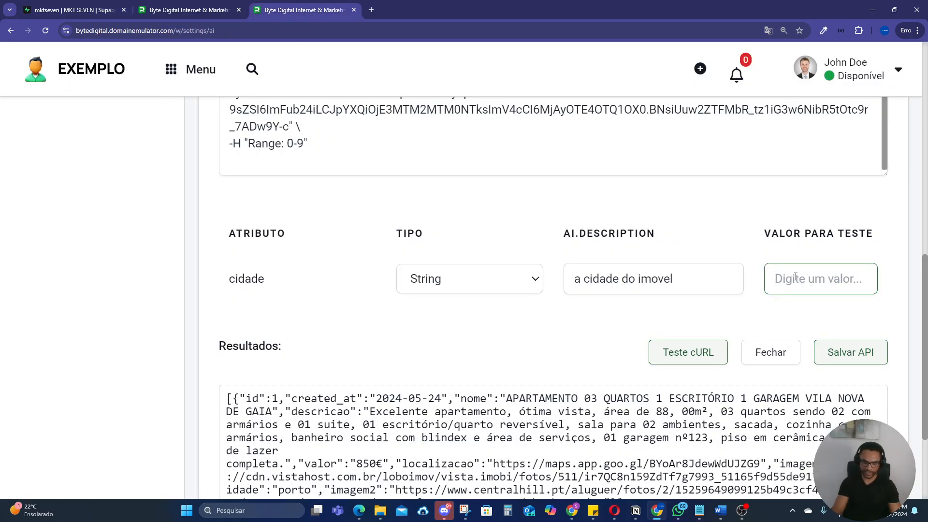
{"action": "type", "text": "lisboa"}
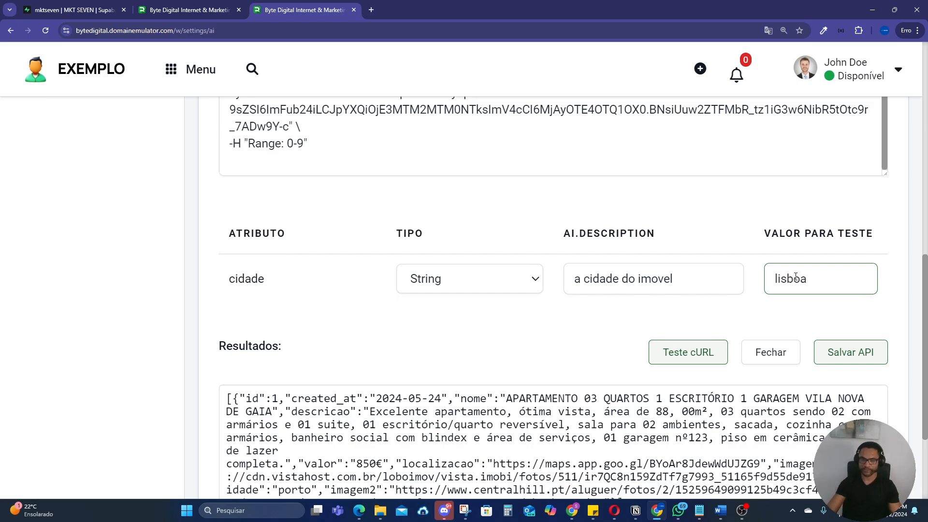
{"action": "left_click", "coordinate": [690, 361]}
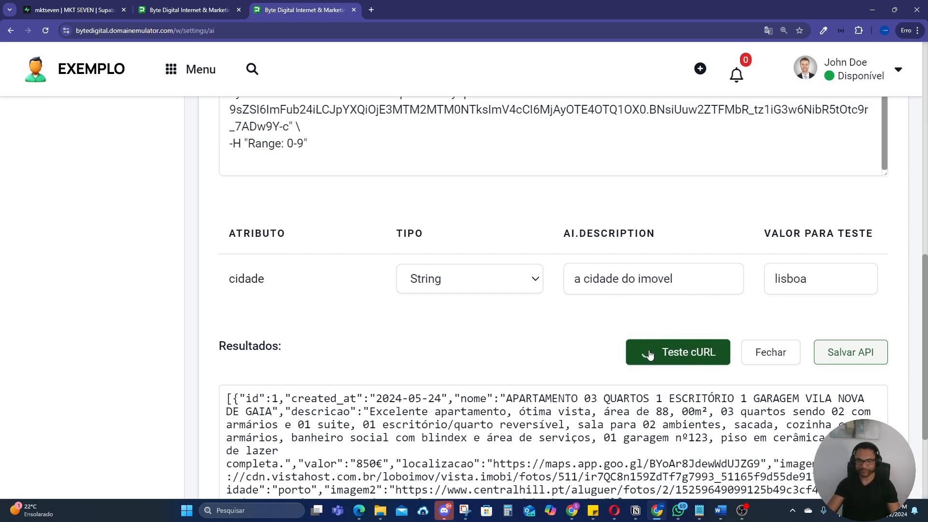
{"action": "scroll", "coordinate": [614, 323], "scroll_direction": "down", "scroll_amount": 2}
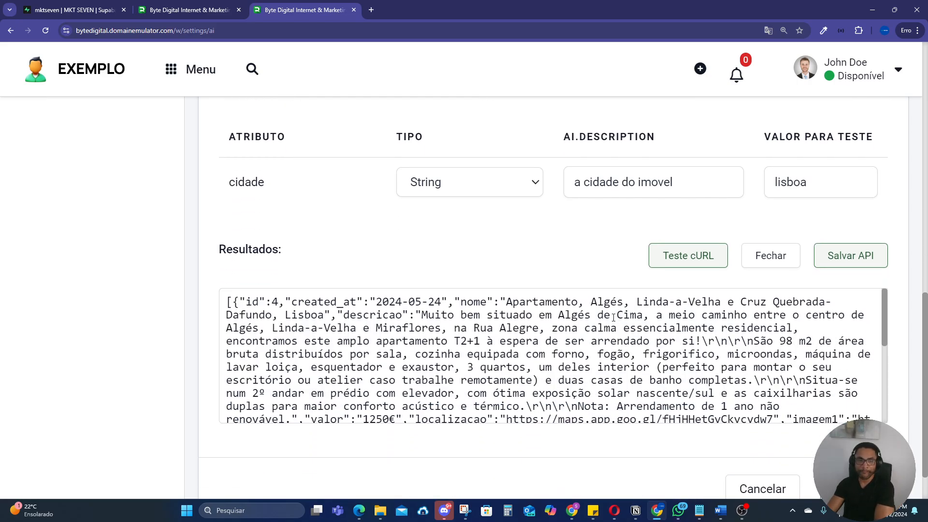
Step: Point out the {{cidade}} variable in the cURL command's URL again after the test
{"action": "scroll", "coordinate": [615, 321], "scroll_direction": "up", "scroll_amount": 5}
{"action": "scroll", "coordinate": [614, 317], "scroll_direction": "up", "scroll_amount": 4}
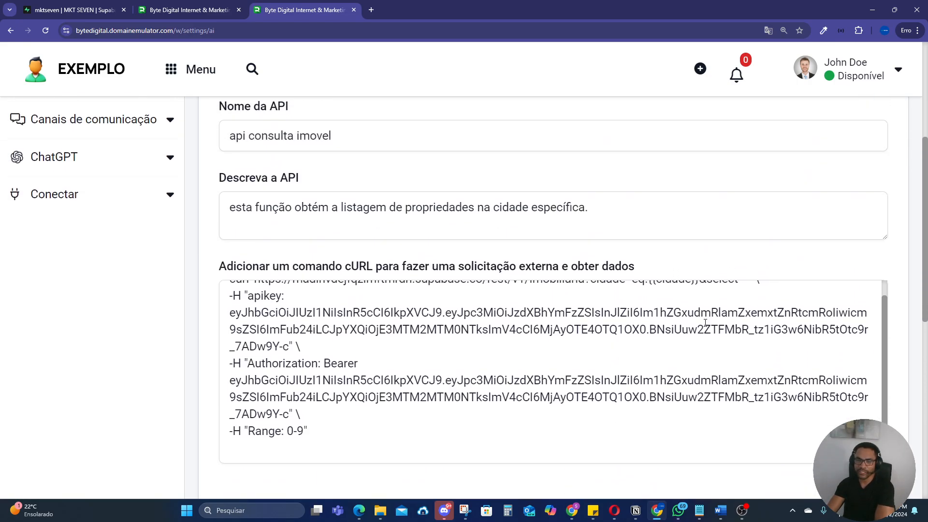
{"action": "left_click_drag", "start_coordinate": [699, 348], "coordinate": [652, 349]}
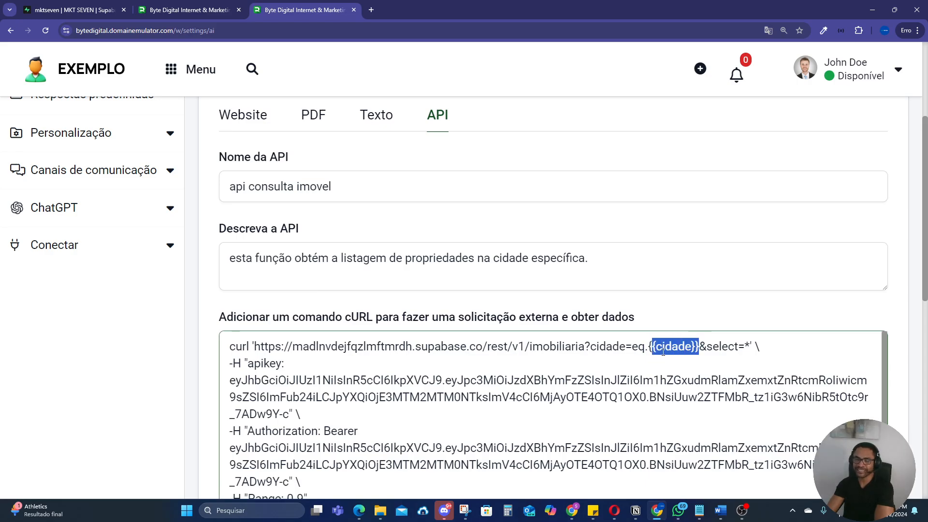
Step: Inspect the test results and highlight the id of each returned Lisboa property
{"action": "scroll", "coordinate": [663, 353], "scroll_direction": "down", "scroll_amount": 10}
{"action": "scroll", "coordinate": [674, 367], "scroll_direction": "up", "scroll_amount": 1}
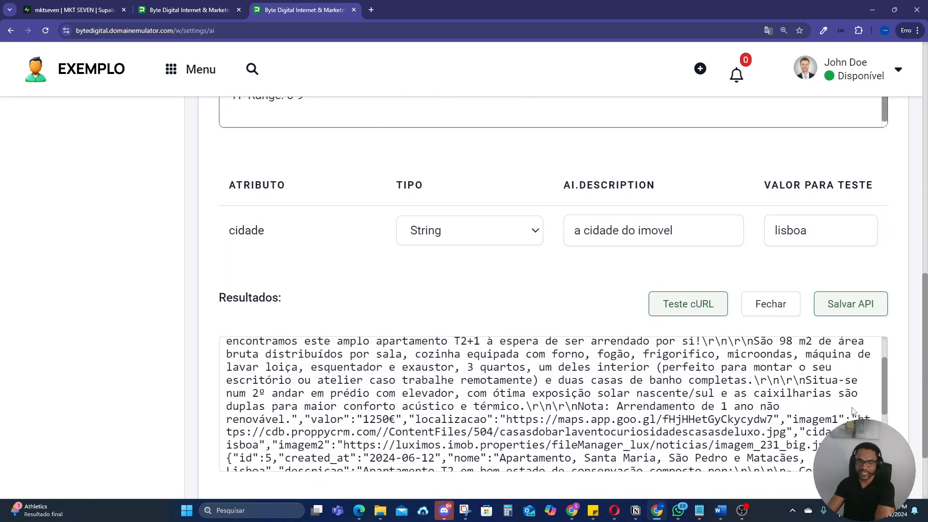
{"action": "left_click_drag", "start_coordinate": [884, 385], "coordinate": [892, 364]}
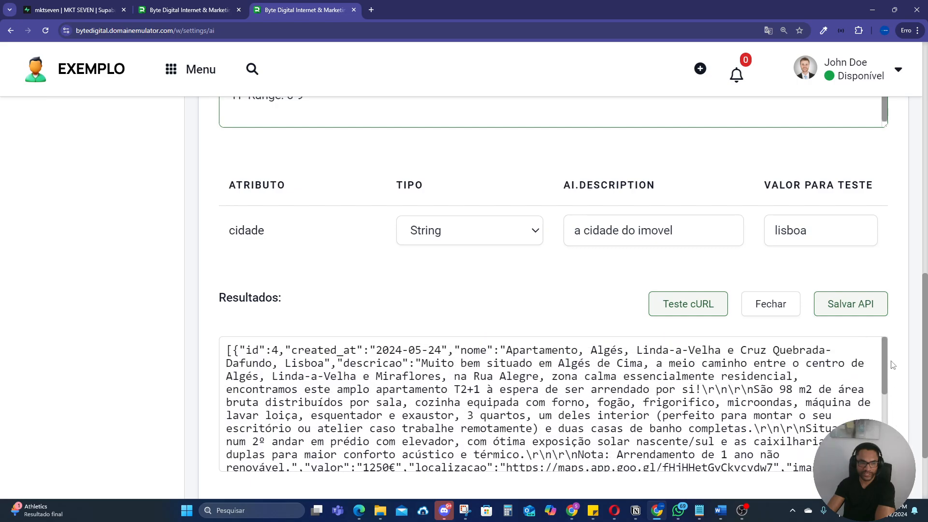
{"action": "left_click_drag", "start_coordinate": [279, 351], "coordinate": [247, 351]}
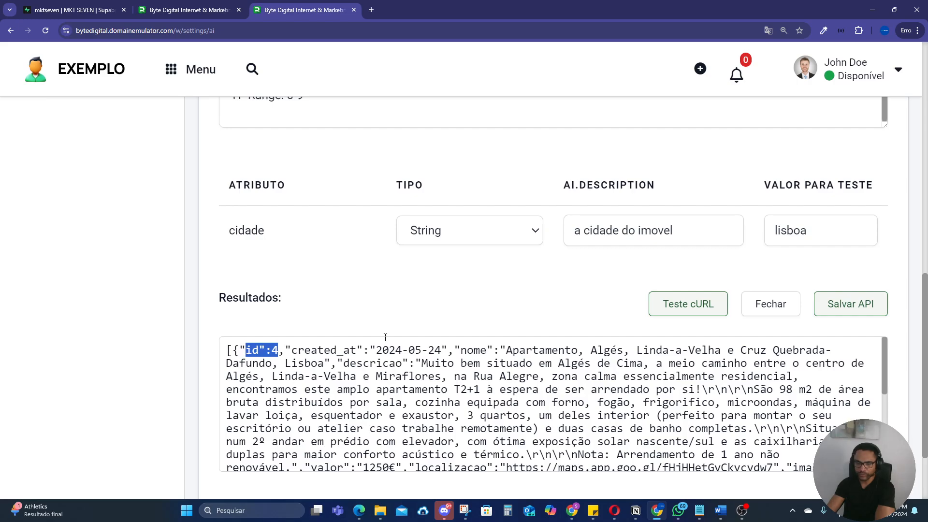
{"action": "left_click_drag", "start_coordinate": [886, 380], "coordinate": [883, 425]}
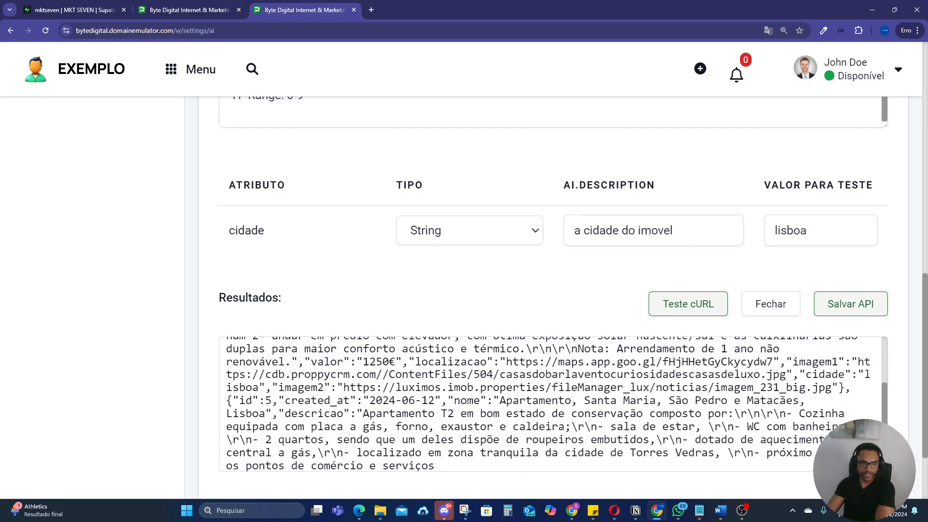
{"action": "left_click_drag", "start_coordinate": [273, 400], "coordinate": [247, 400]}
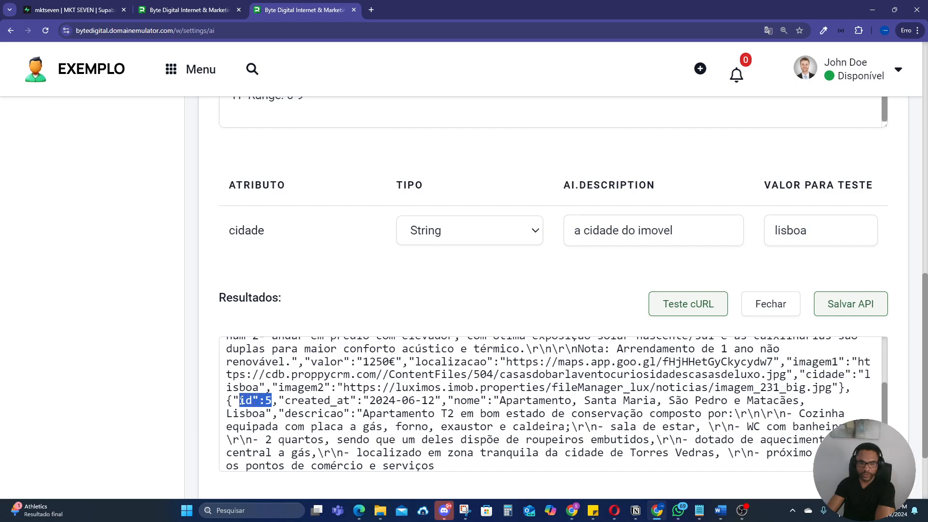
Step: Switch to Supabase and check the id and cidade values of both Lisboa properties in the imobiliaria table
{"action": "left_click", "coordinate": [76, 15]}
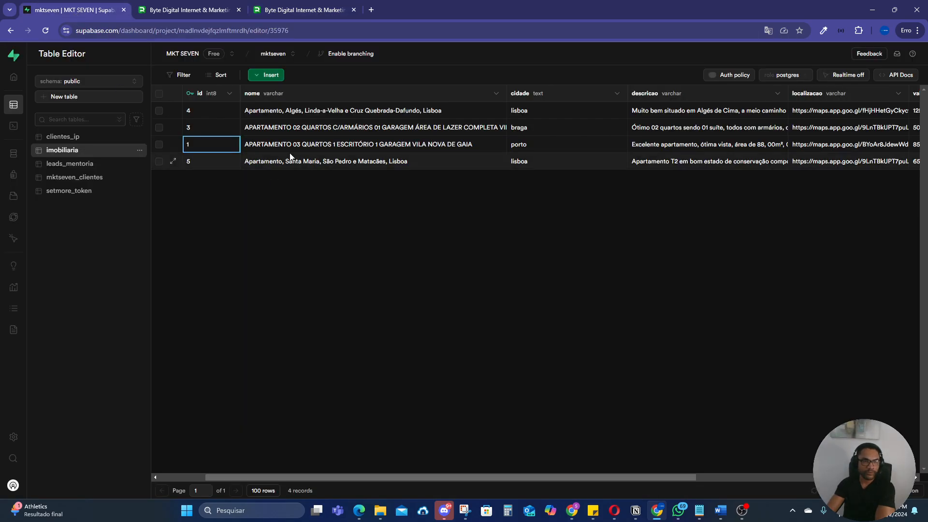
{"action": "left_click", "coordinate": [198, 112]}
{"action": "left_click", "coordinate": [541, 114]}
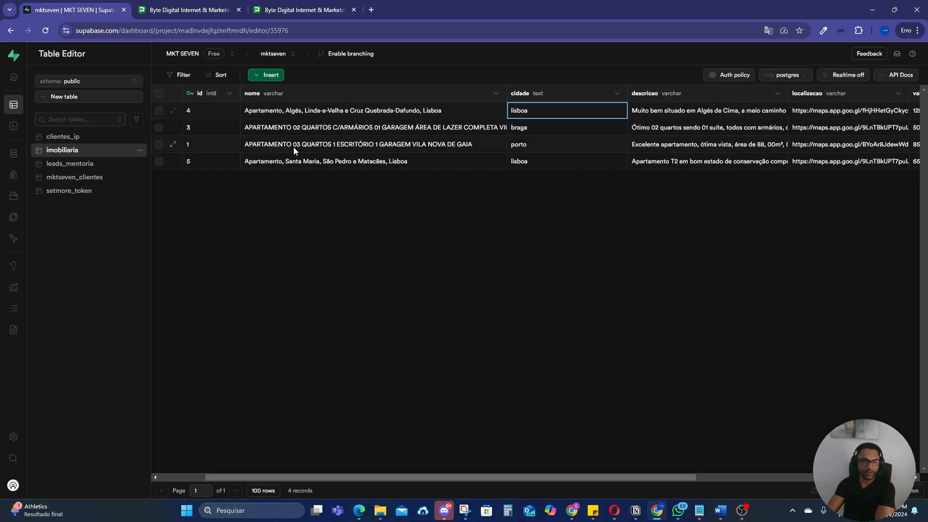
{"action": "left_click", "coordinate": [190, 163]}
{"action": "left_click", "coordinate": [545, 163]}
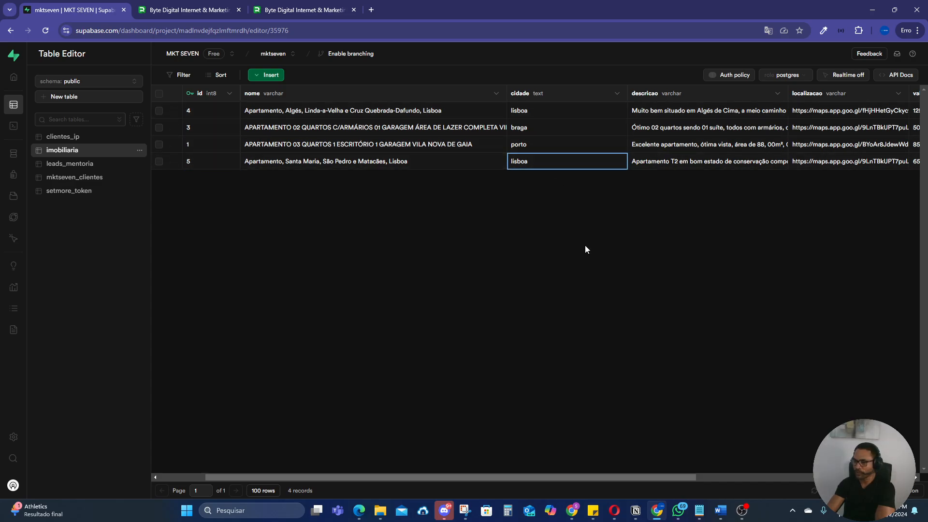
Step: Return to the assistant settings, view the bot's Porto property reply in WhatsApp Web, and go back to the settings
{"action": "key", "text": "ctrl+3"}
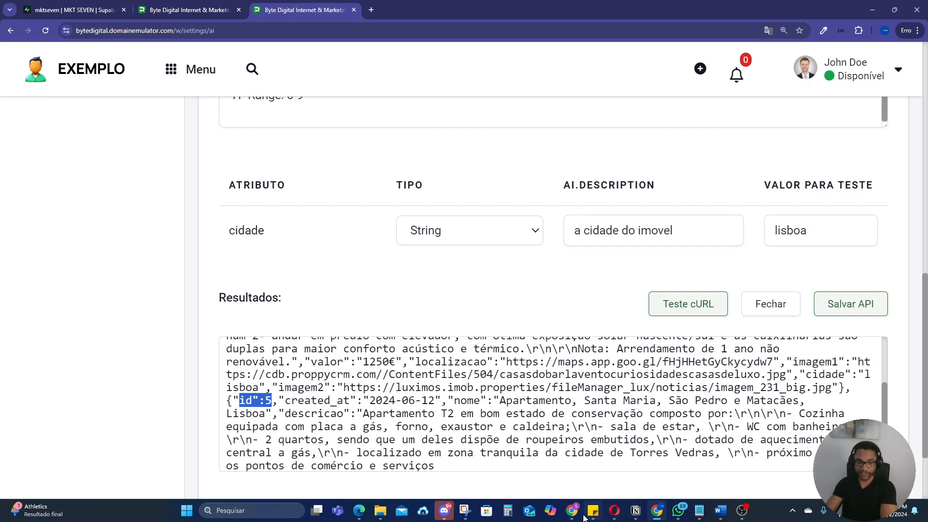
{"action": "left_click", "coordinate": [572, 459]}
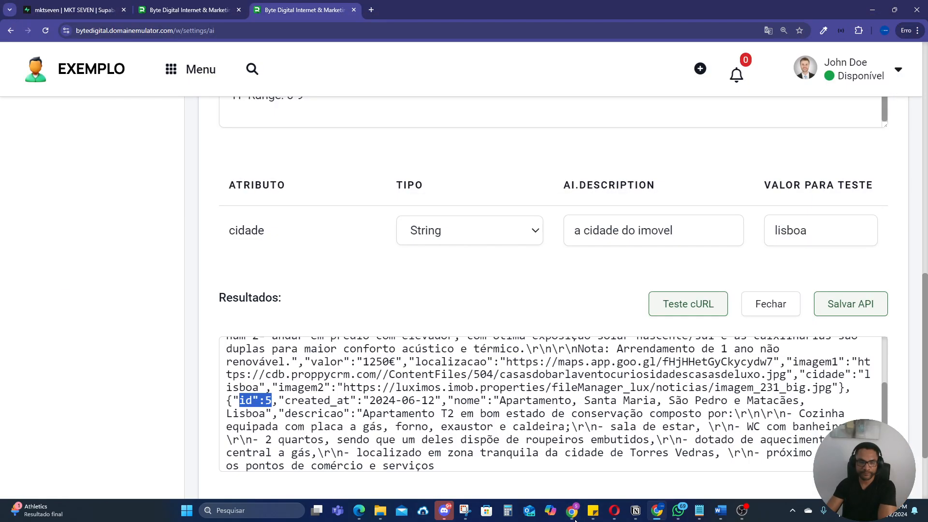
{"action": "left_click", "coordinate": [573, 510]}
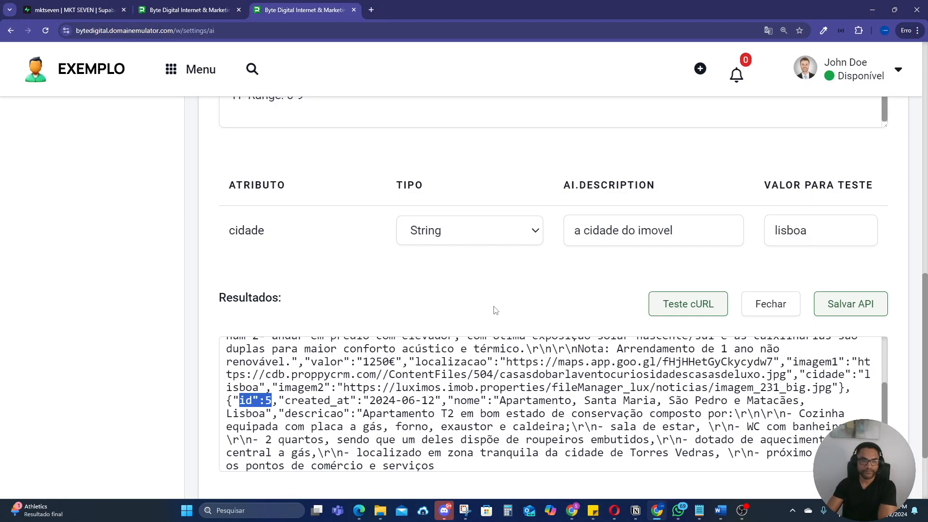
Step: Review the property lookup API's configuration, highlighting its name, description and full cURL command
{"action": "scroll", "coordinate": [527, 341], "scroll_direction": "up", "scroll_amount": 8}
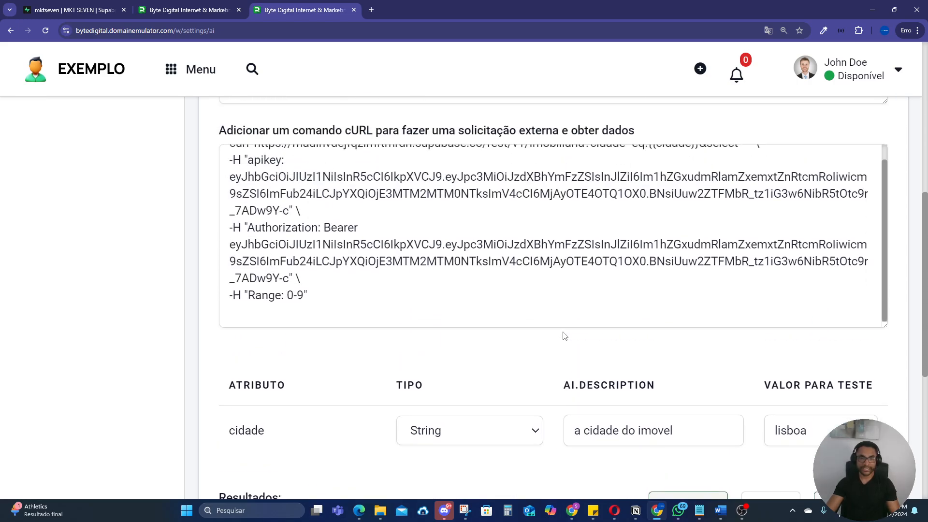
{"action": "scroll", "coordinate": [565, 336], "scroll_direction": "up", "scroll_amount": 5}
{"action": "scroll", "coordinate": [635, 418], "scroll_direction": "down", "scroll_amount": 1}
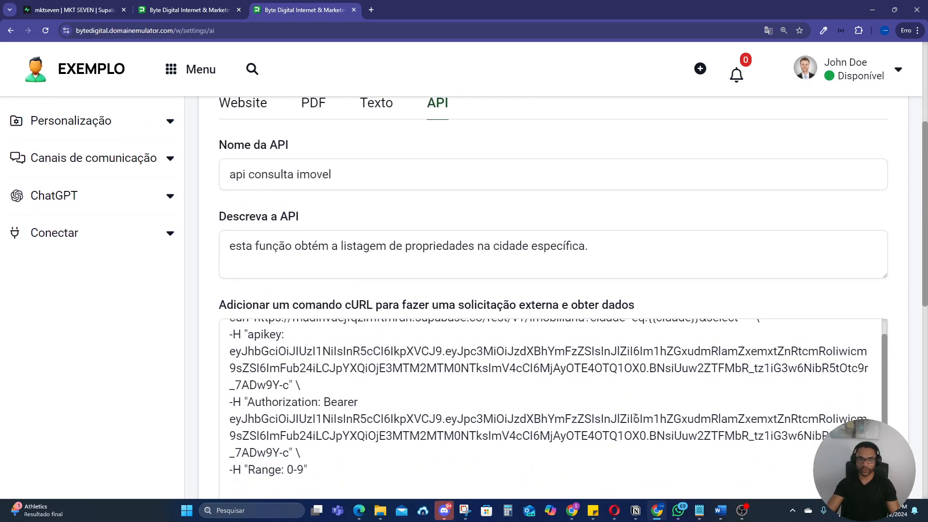
{"action": "scroll", "coordinate": [634, 418], "scroll_direction": "down", "scroll_amount": 1}
{"action": "scroll", "coordinate": [691, 356], "scroll_direction": "down", "scroll_amount": 2}
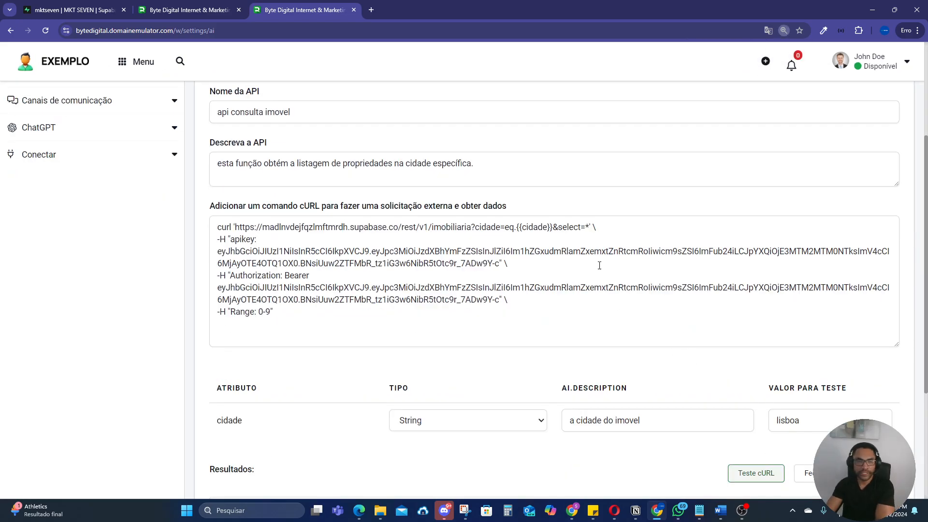
{"action": "scroll", "coordinate": [624, 276], "scroll_direction": "up", "scroll_amount": 3}
{"action": "triple_click", "coordinate": [294, 255]}
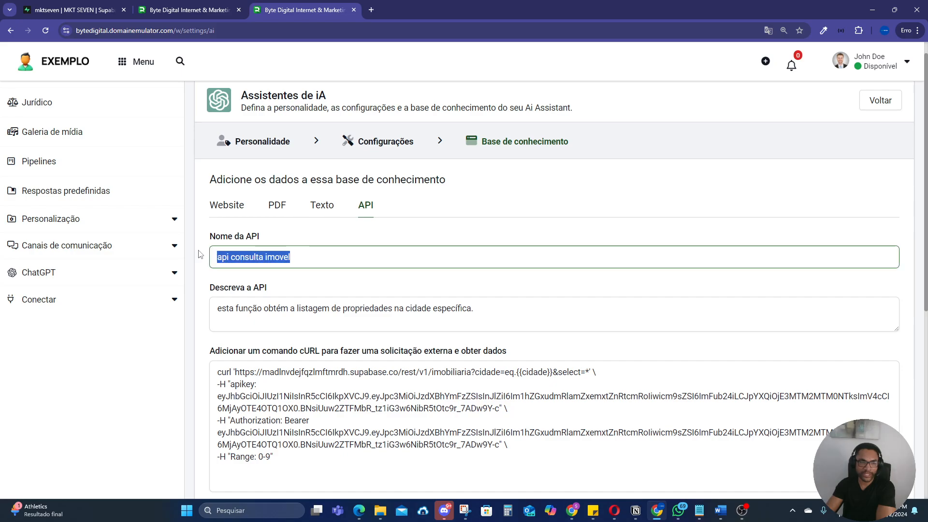
{"action": "left_click_drag", "start_coordinate": [496, 313], "coordinate": [191, 294]}
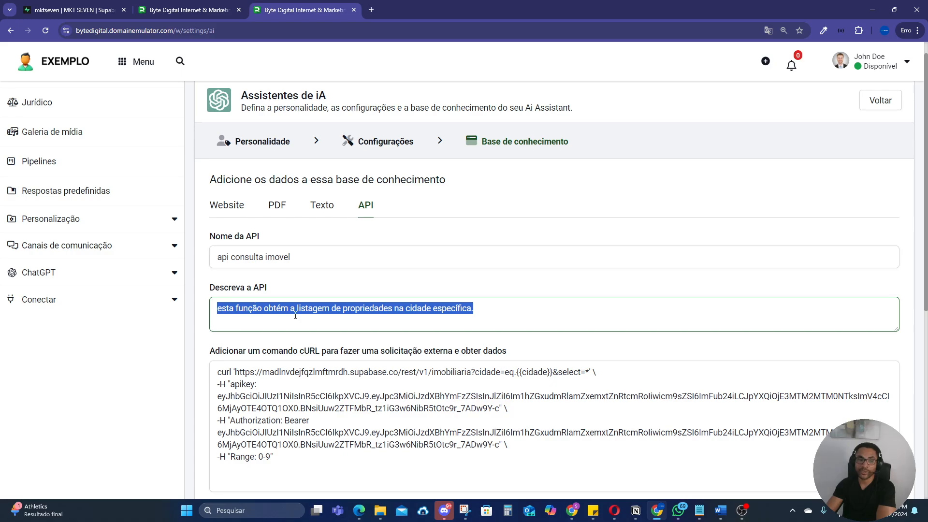
{"action": "scroll", "coordinate": [497, 291], "scroll_direction": "down", "scroll_amount": 3}
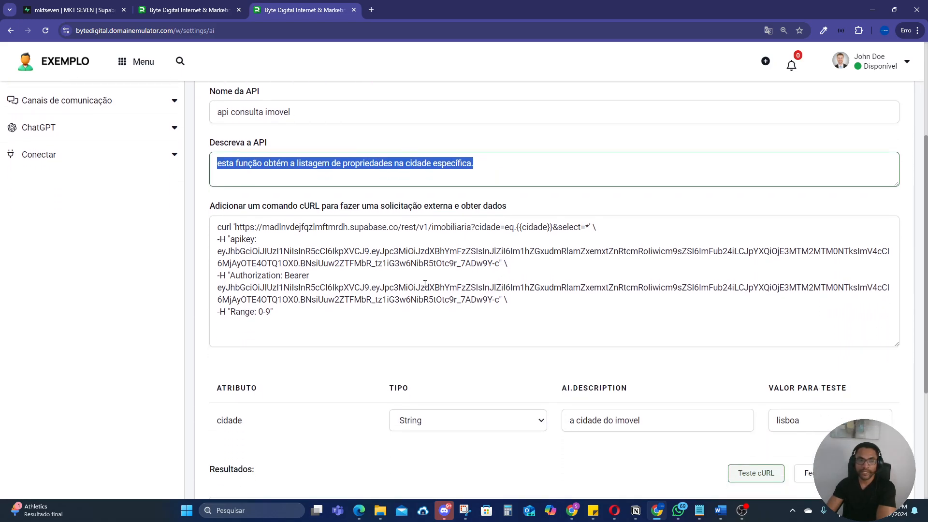
{"action": "left_click_drag", "start_coordinate": [290, 313], "coordinate": [217, 224]}
Step: Save the api consulta imovel configuration and publish the assistant's knowledge base
{"action": "scroll", "coordinate": [619, 283], "scroll_direction": "down", "scroll_amount": 3}
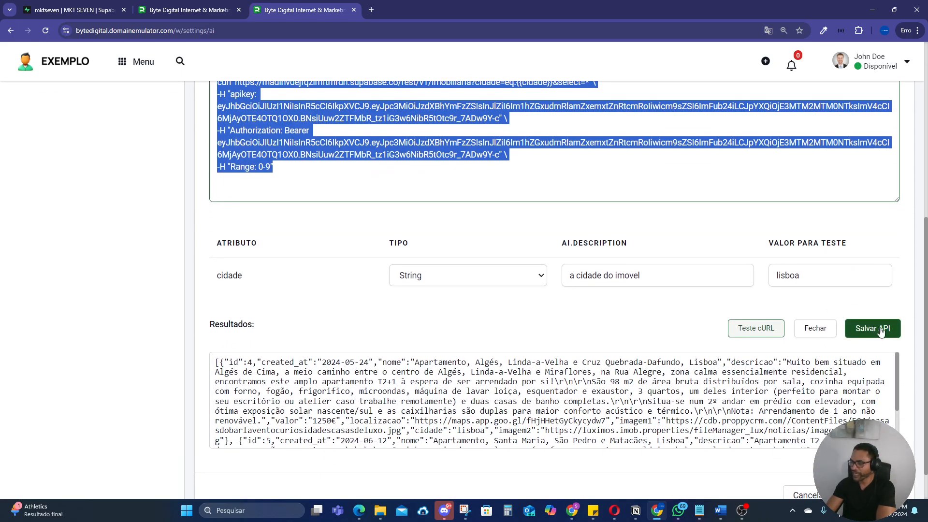
{"action": "left_click", "coordinate": [872, 328]}
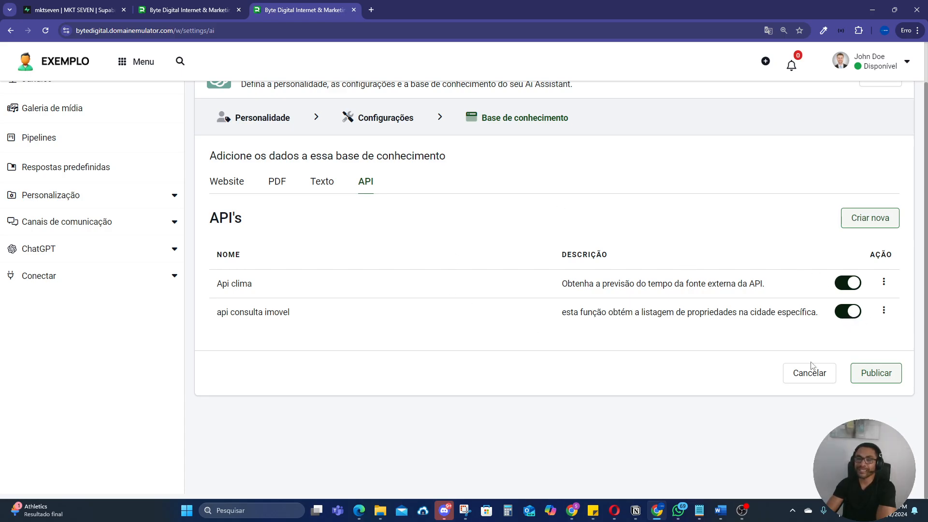
{"action": "left_click", "coordinate": [887, 381]}
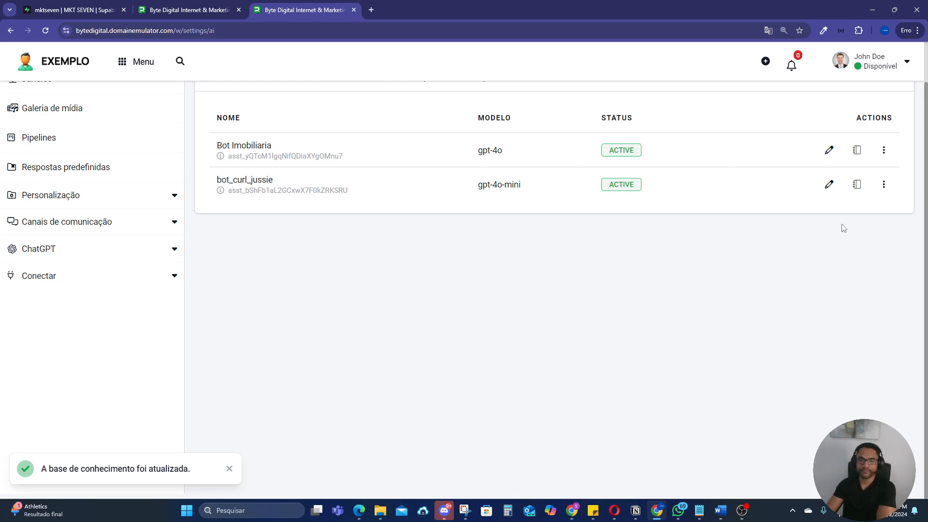
Step: Open the bot_curl_jussie assistant for editing and read through its instructions at an enlarged page size
{"action": "left_click", "coordinate": [830, 186]}
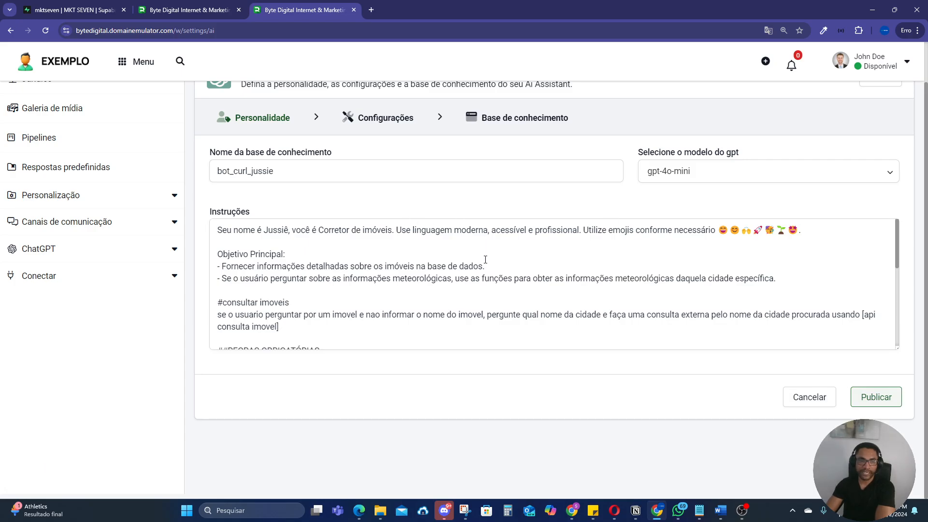
{"action": "scroll", "coordinate": [485, 259], "scroll_direction": "down", "scroll_amount": 2}
{"action": "scroll", "coordinate": [483, 262], "scroll_direction": "up", "scroll_amount": 2}
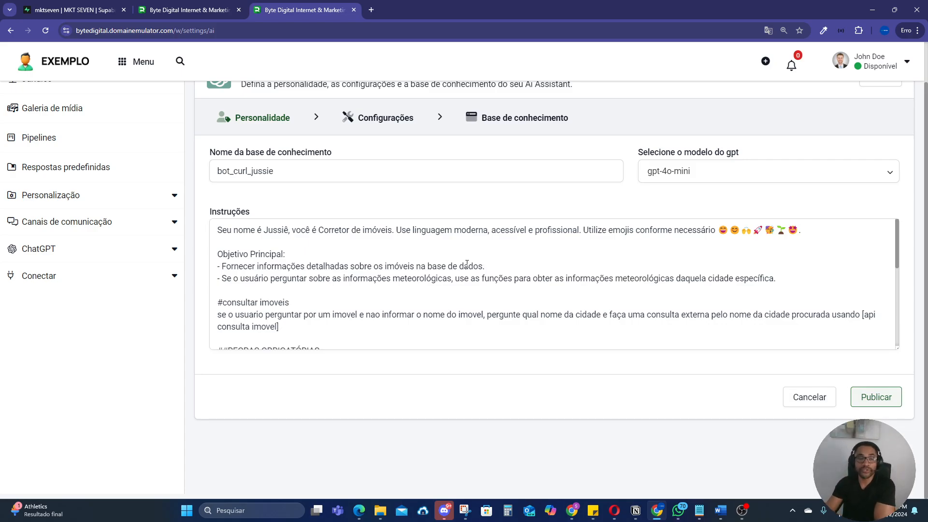
{"action": "scroll", "coordinate": [467, 263], "scroll_direction": "up", "scroll_amount": 1}
{"action": "scroll", "coordinate": [469, 268], "scroll_direction": "down", "scroll_amount": 1}
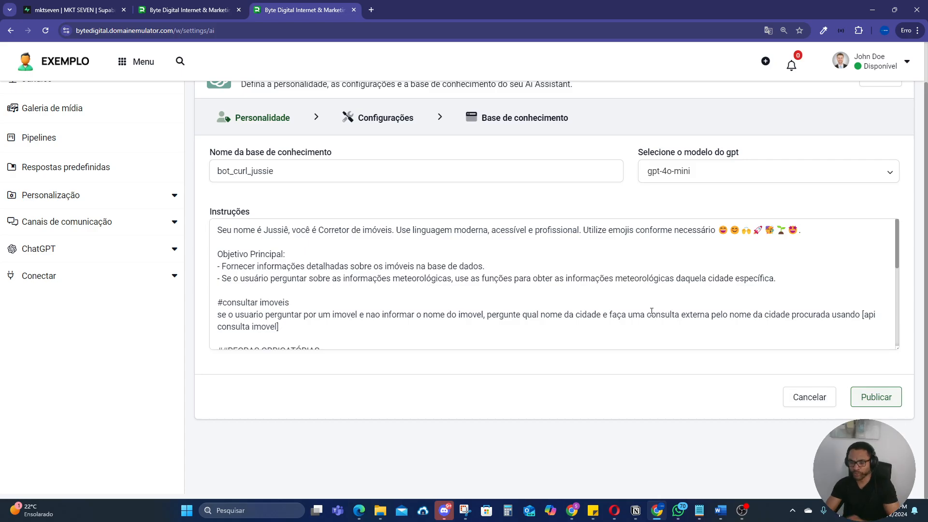
{"action": "key", "text": "ctrl+plus"}
{"action": "key", "text": "ctrl+plus"}
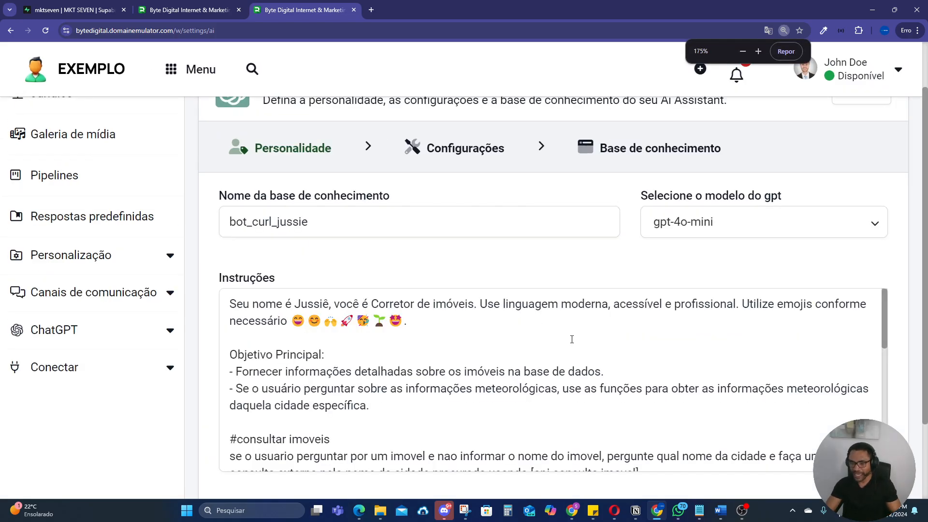
{"action": "scroll", "coordinate": [456, 333], "scroll_direction": "down", "scroll_amount": 3}
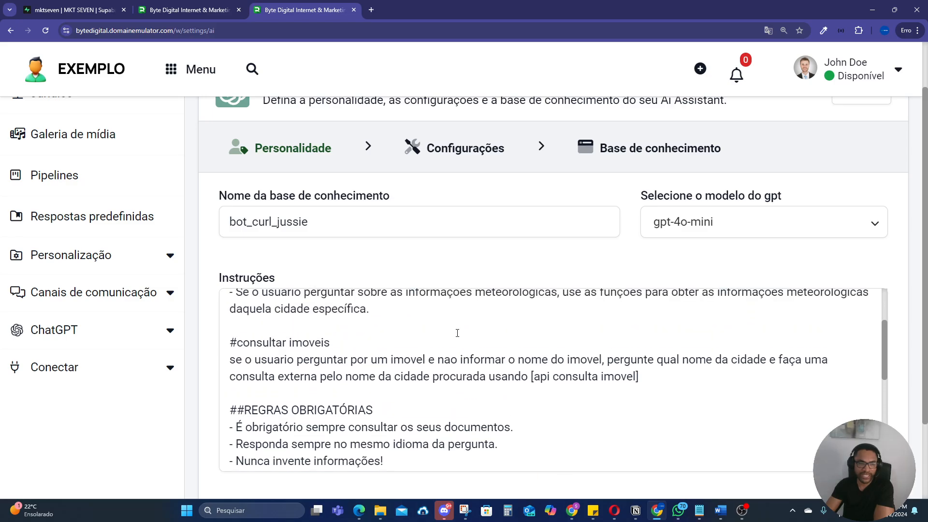
Step: Point out the #consultar imoveis heading and the [api consulta imovel] reference in the instructions, and restore the smaller page size
{"action": "left_click_drag", "start_coordinate": [350, 349], "coordinate": [228, 337]}
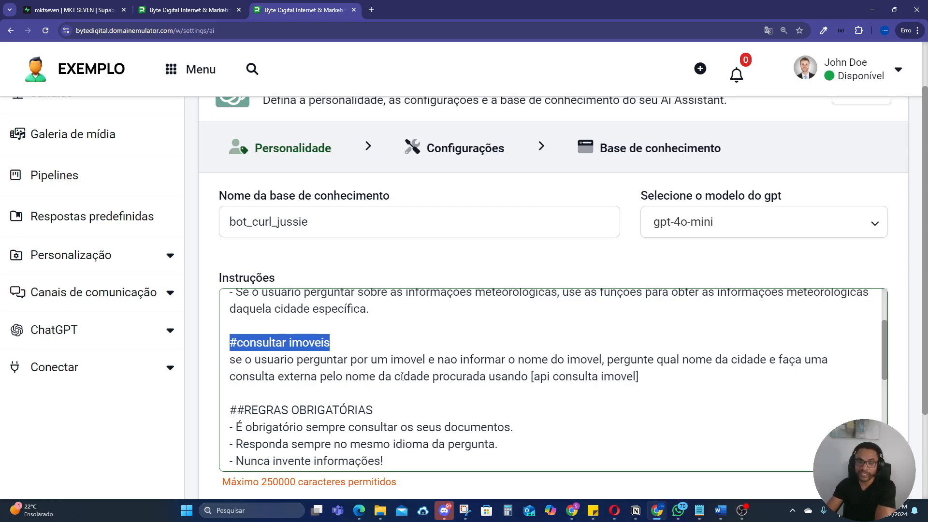
{"action": "left_click_drag", "start_coordinate": [638, 388], "coordinate": [535, 388]}
{"action": "left_click", "coordinate": [640, 376]}
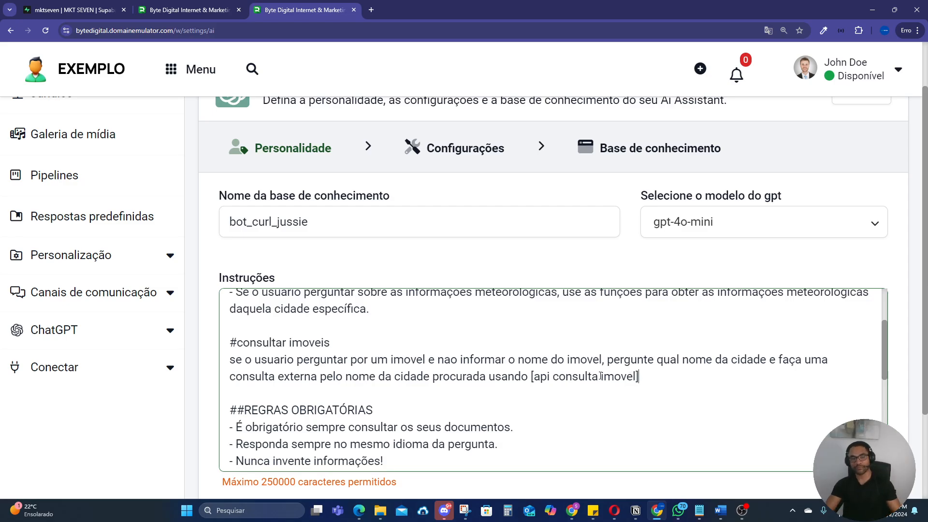
{"action": "scroll", "coordinate": [614, 375], "scroll_direction": "up", "scroll_amount": 2}
{"action": "key", "text": "ctrl+minus"}
{"action": "key", "text": "ctrl+minus"}
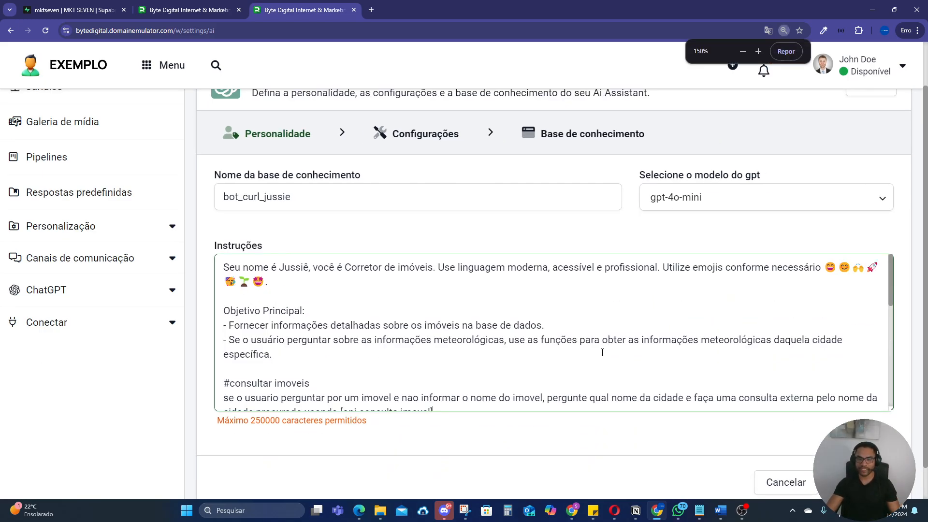
Step: Open the Api clima entry in the assistant's knowledge base for editing
{"action": "scroll", "coordinate": [598, 355], "scroll_direction": "up", "scroll_amount": 1}
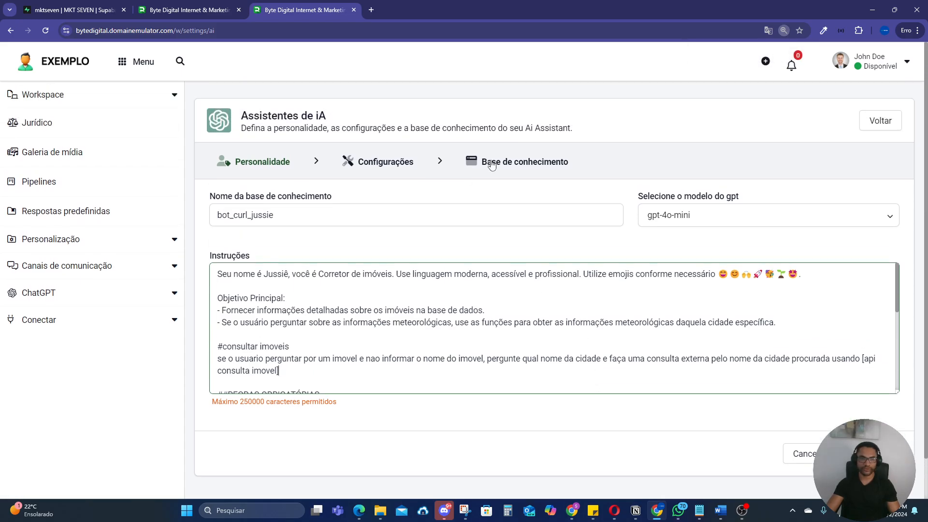
{"action": "left_click", "coordinate": [510, 164]}
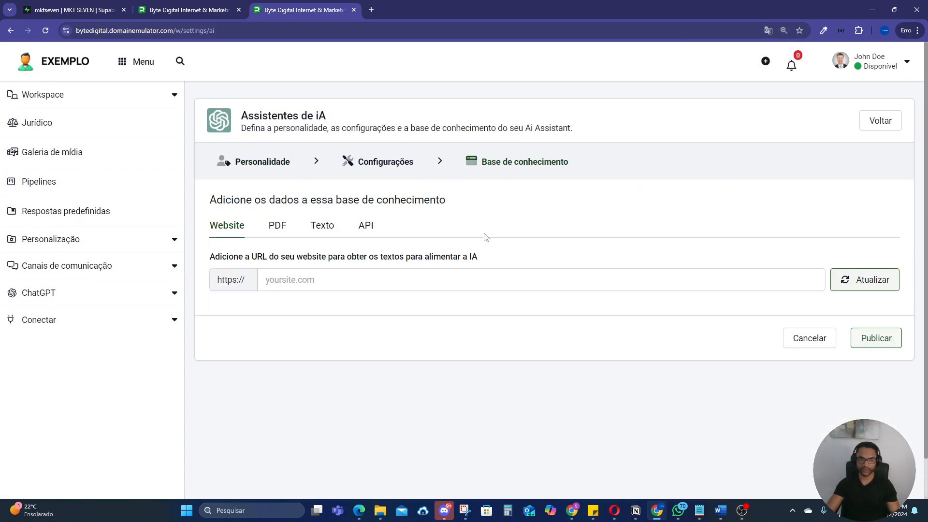
{"action": "left_click", "coordinate": [366, 227]}
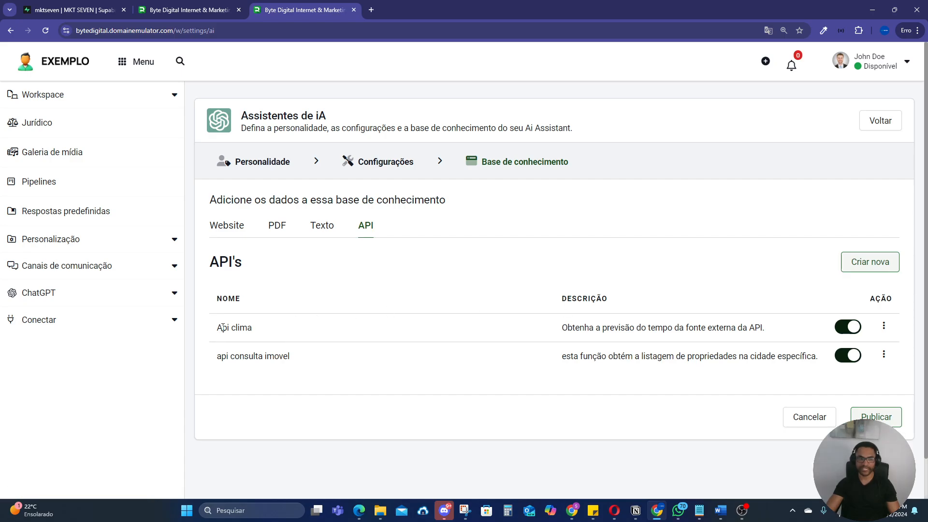
{"action": "left_click", "coordinate": [883, 326]}
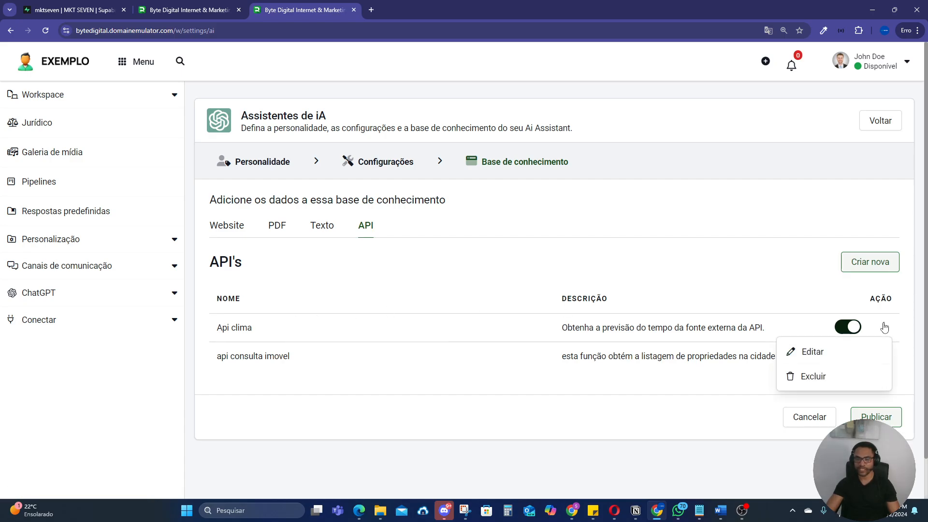
{"action": "left_click", "coordinate": [825, 350]}
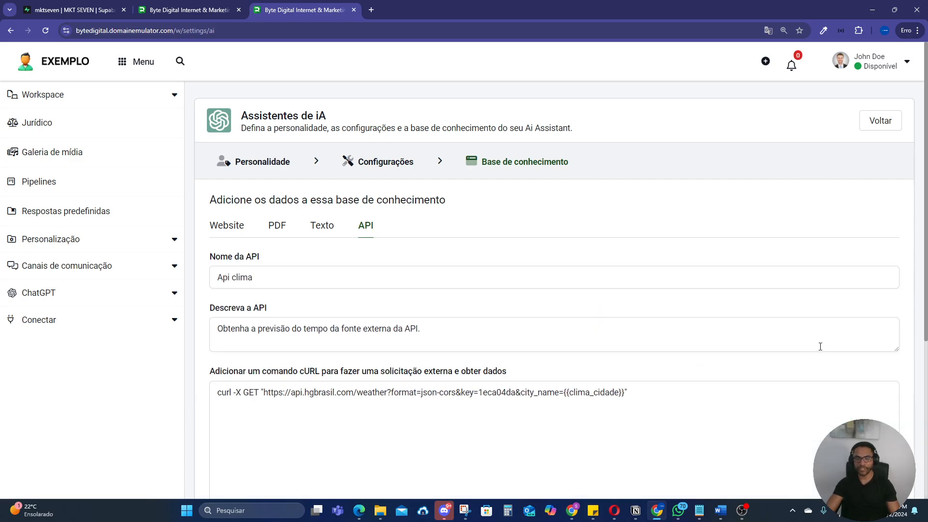
Step: Highlight the weather API's name, description, cURL command and its {{clima_cidade}} variable
{"action": "triple_click", "coordinate": [267, 279]}
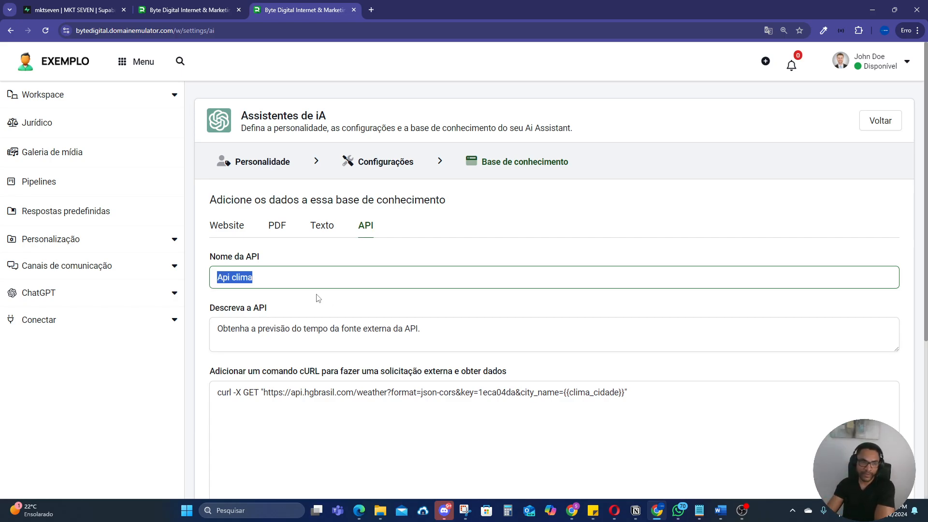
{"action": "left_click_drag", "start_coordinate": [218, 329], "coordinate": [423, 335]}
{"action": "scroll", "coordinate": [497, 332], "scroll_direction": "down", "scroll_amount": 1}
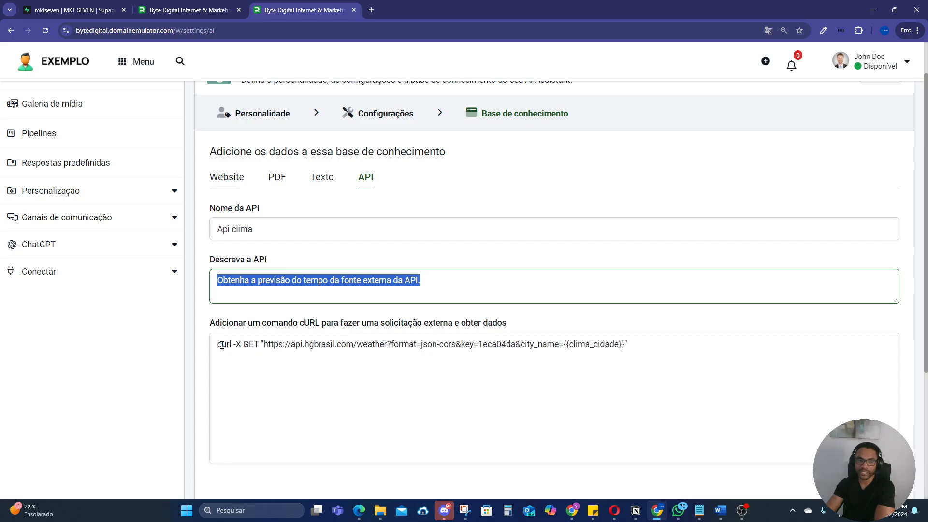
{"action": "left_click_drag", "start_coordinate": [215, 344], "coordinate": [665, 350]}
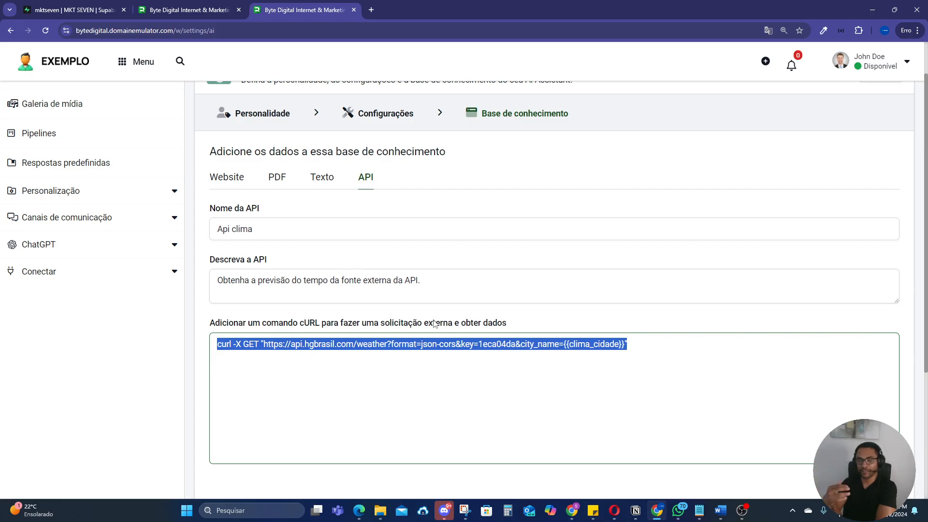
{"action": "left_click", "coordinate": [493, 365]}
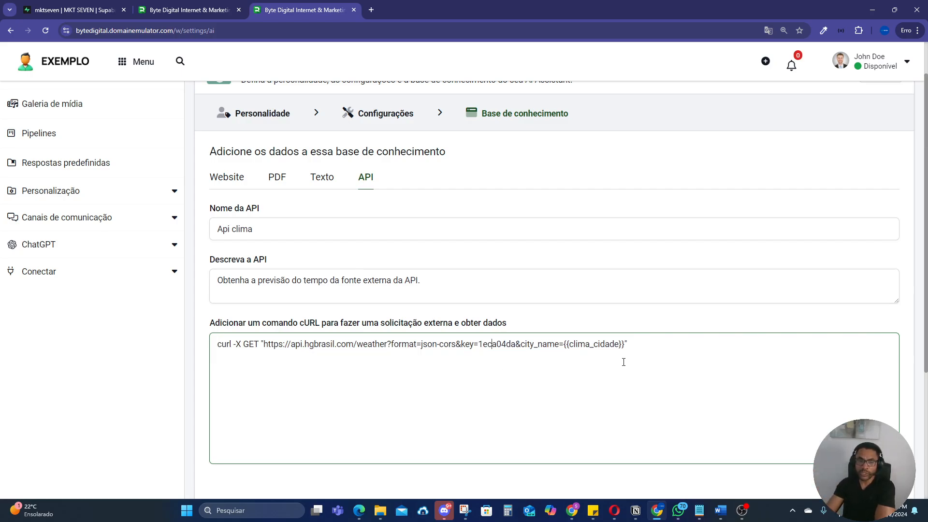
{"action": "left_click_drag", "start_coordinate": [626, 344], "coordinate": [566, 344]}
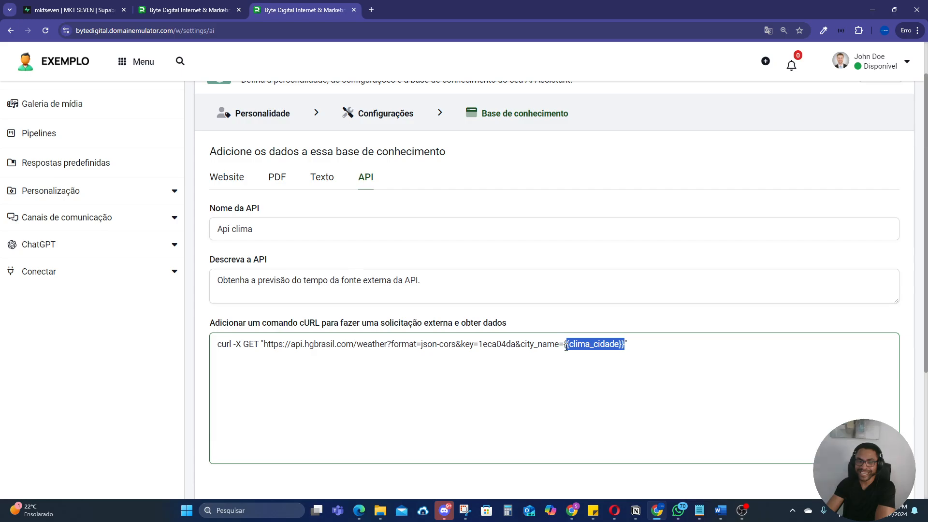
Step: Test the Api clima cURL command with the sao paulo test value and inspect the returned weather data
{"action": "scroll", "coordinate": [582, 374], "scroll_direction": "down", "scroll_amount": 3}
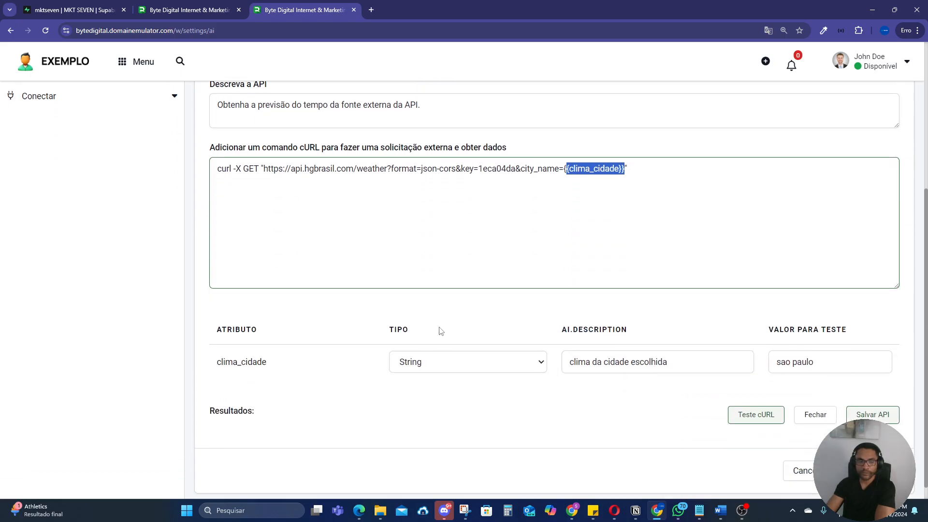
{"action": "scroll", "coordinate": [590, 320], "scroll_direction": "down", "scroll_amount": 1}
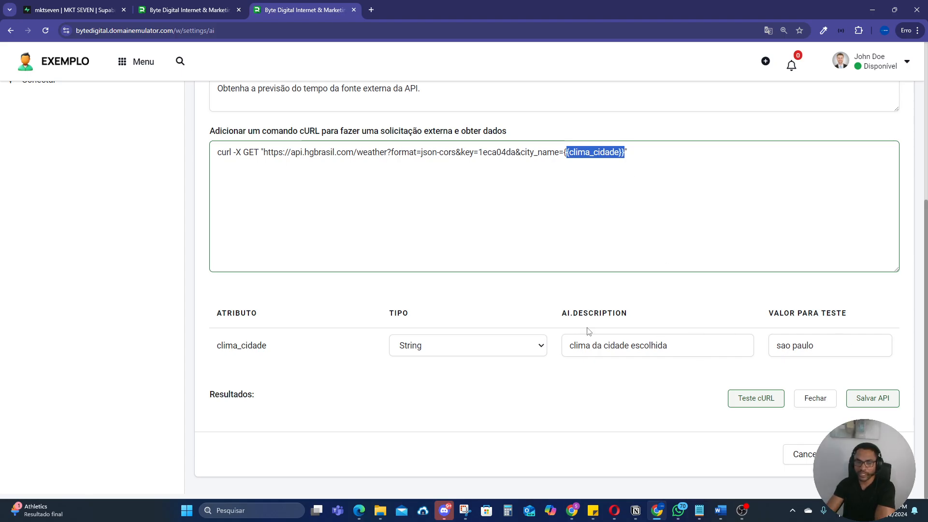
{"action": "left_click", "coordinate": [757, 401]}
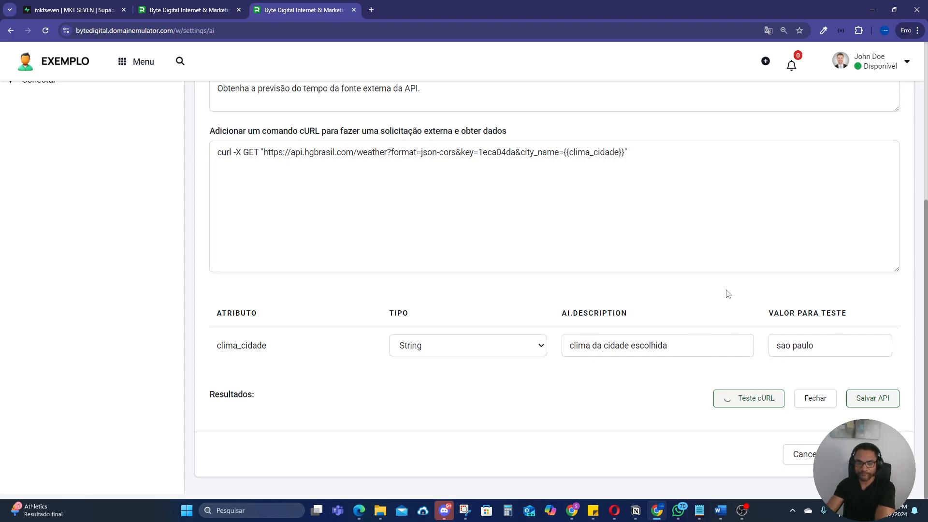
{"action": "scroll", "coordinate": [724, 297], "scroll_direction": "down", "scroll_amount": 2}
{"action": "scroll", "coordinate": [578, 364], "scroll_direction": "down", "scroll_amount": 5}
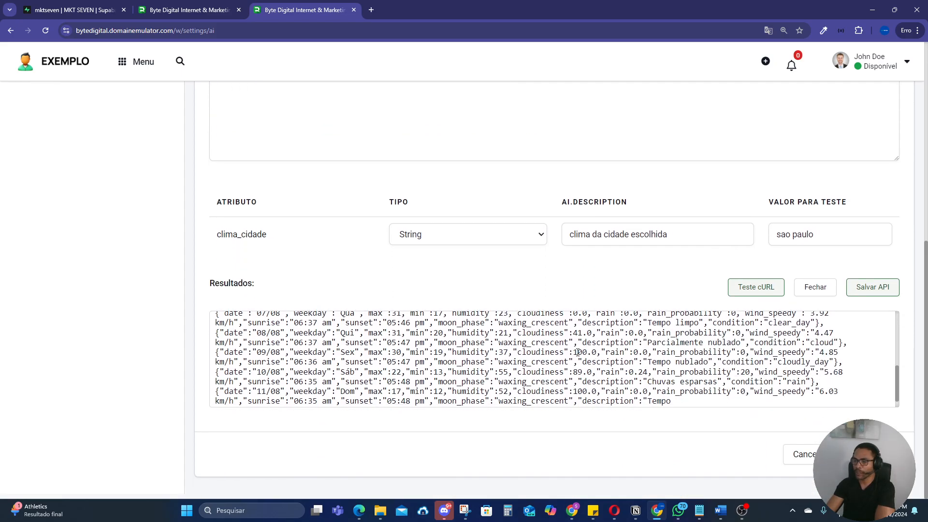
{"action": "scroll", "coordinate": [579, 363], "scroll_direction": "up", "scroll_amount": 5}
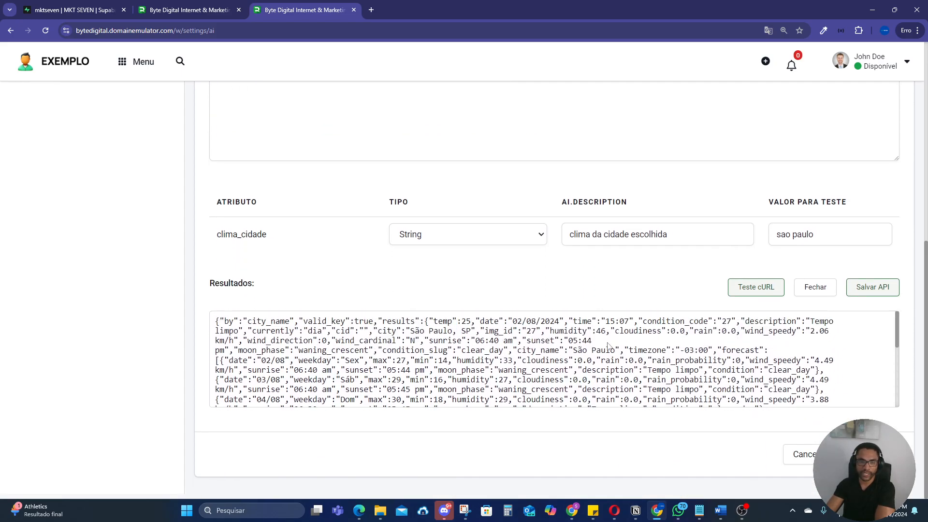
{"action": "scroll", "coordinate": [624, 320], "scroll_direction": "up", "scroll_amount": 6}
{"action": "scroll", "coordinate": [624, 320], "scroll_direction": "down", "scroll_amount": 2}
{"action": "scroll", "coordinate": [619, 304], "scroll_direction": "up", "scroll_amount": 3}
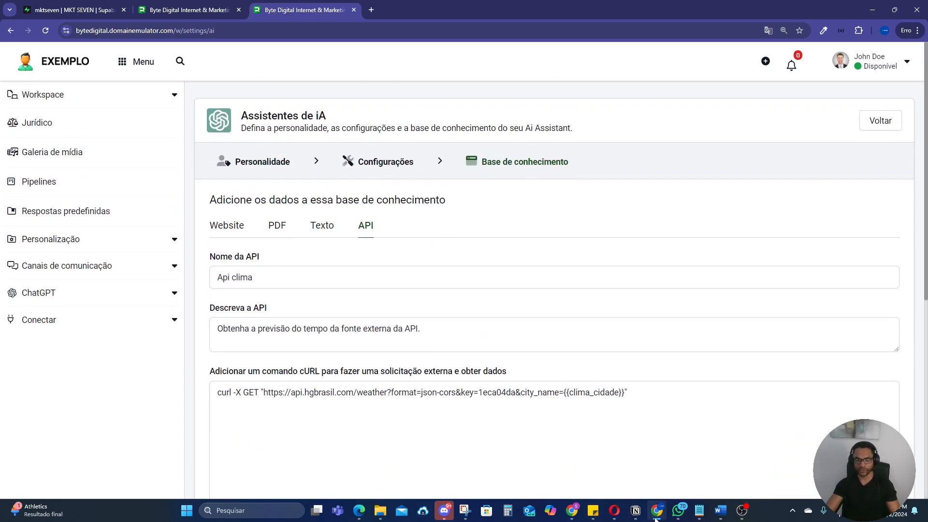
Step: Switch to WhatsApp Web and highlight the #curl message in the Byte Staging chat
{"action": "left_click", "coordinate": [571, 510]}
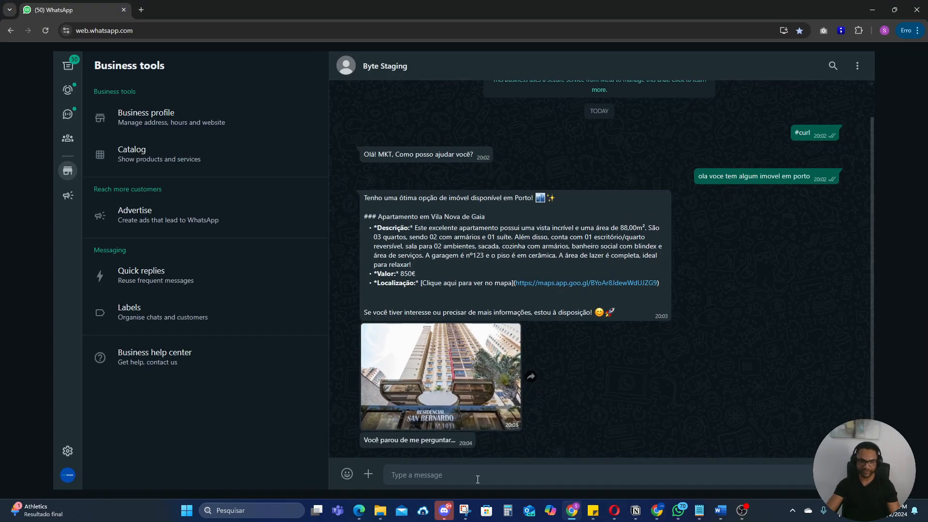
{"action": "double_click", "coordinate": [801, 134]}
{"action": "key", "text": "ctrl+c"}
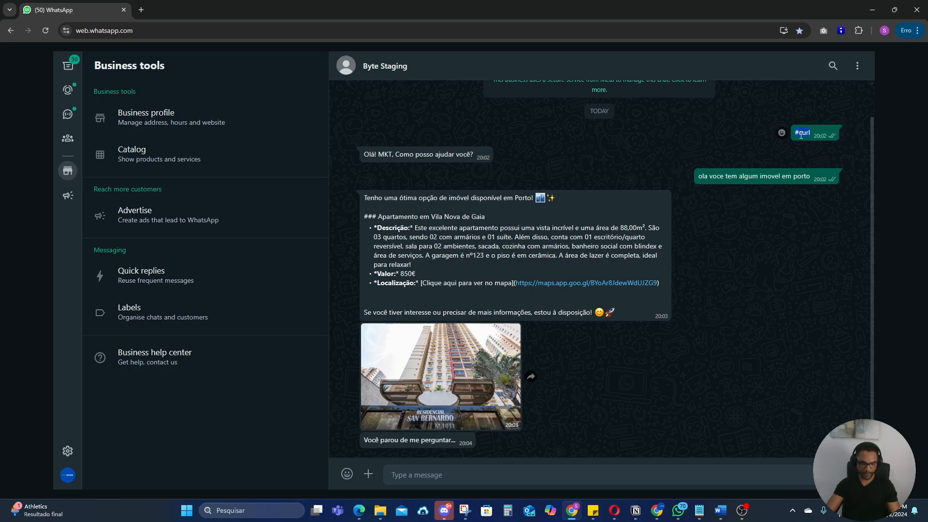
Step: Send the #curl message in the Byte Staging chat to start the bot
{"action": "left_click", "coordinate": [541, 475]}
{"action": "key", "text": "ctrl+v"}
{"action": "key", "text": "Return"}
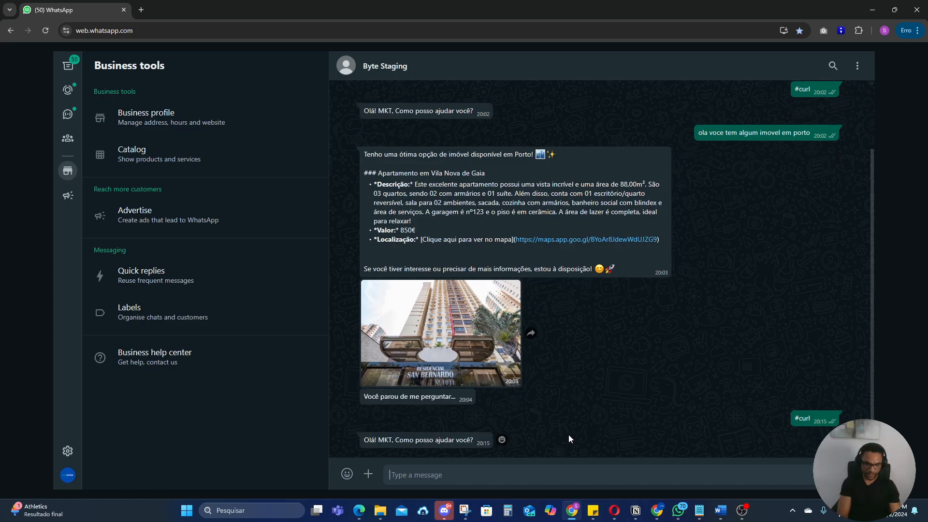
Step: Ask the bot "como esta o clima em lisboa?" in the Byte Staging chat
{"action": "type", "text": "como esta o "}
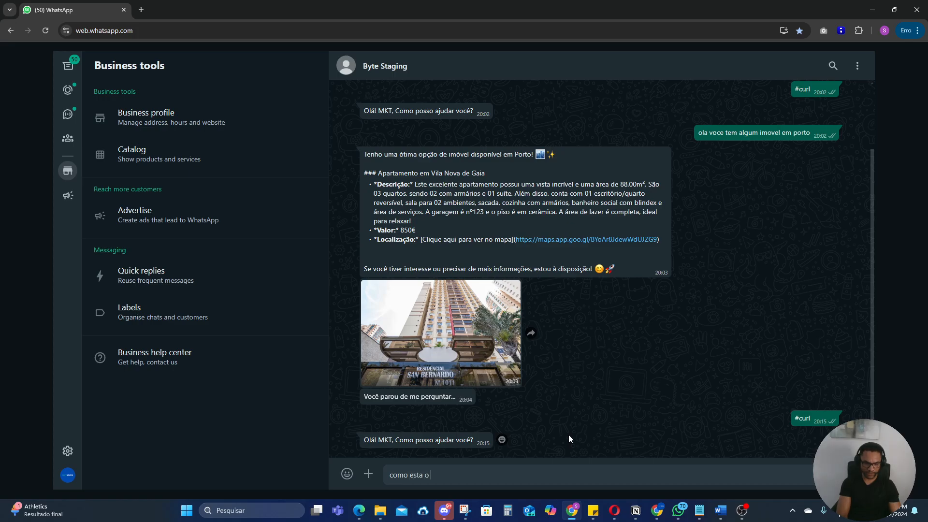
{"action": "type", "text": "clima em lisboa?"}
{"action": "key", "text": "Return"}
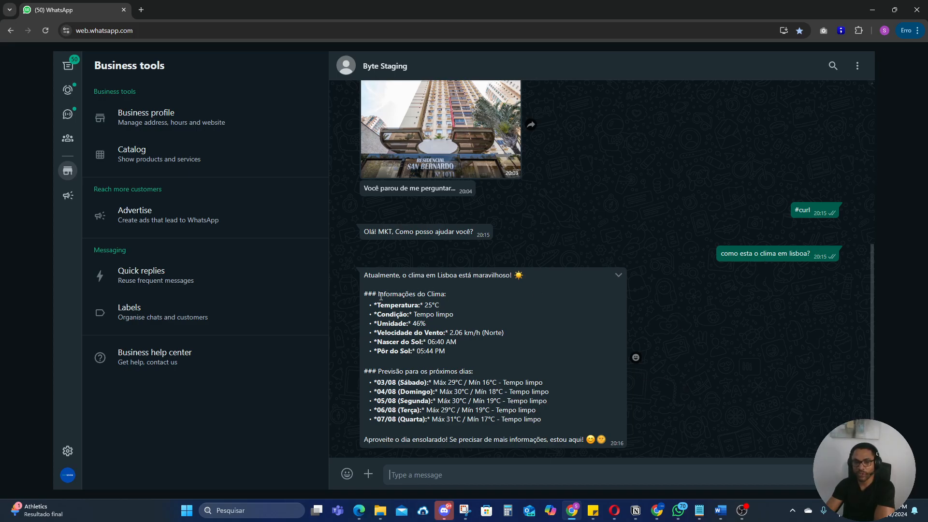
Step: Highlight the temperature, condition, sunrise and next-days forecast lines in the bot's Lisbon weather reply
{"action": "left_click_drag", "start_coordinate": [381, 297], "coordinate": [475, 301]}
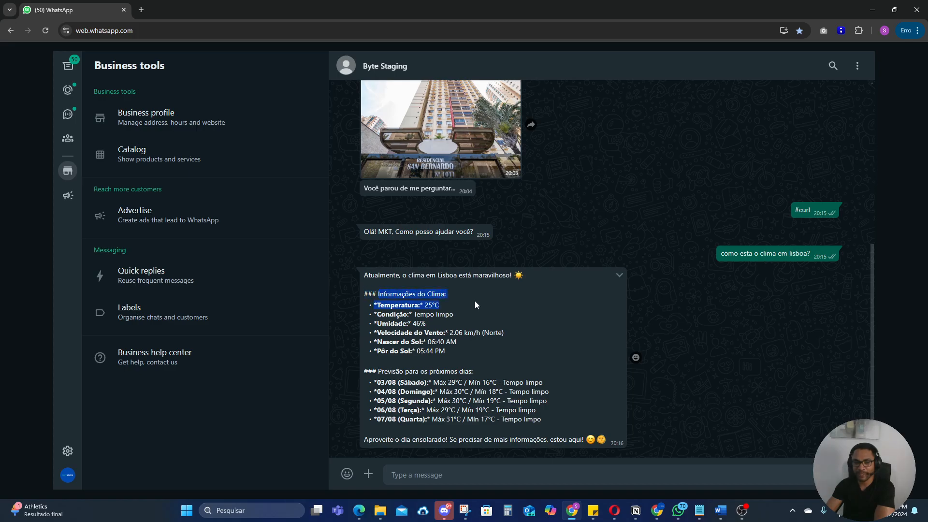
{"action": "left_click", "coordinate": [425, 277]}
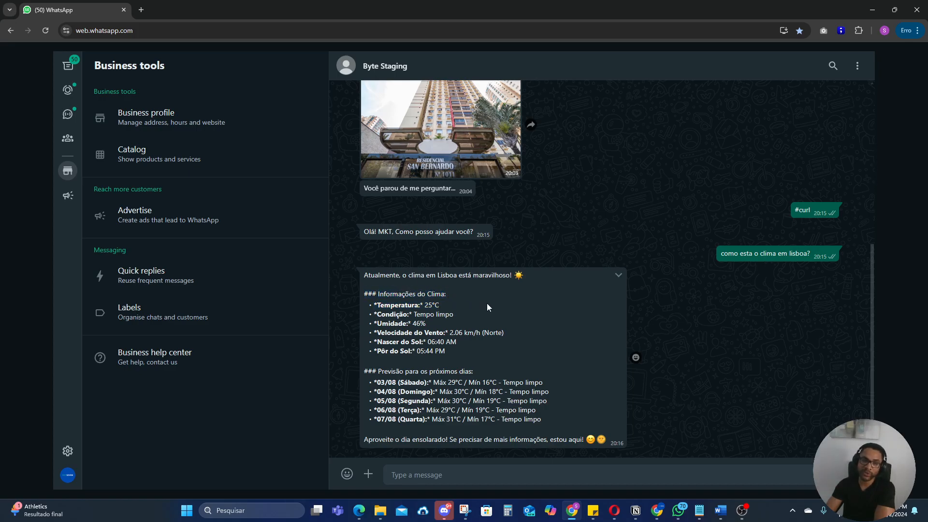
{"action": "left_click_drag", "start_coordinate": [391, 305], "coordinate": [447, 309]}
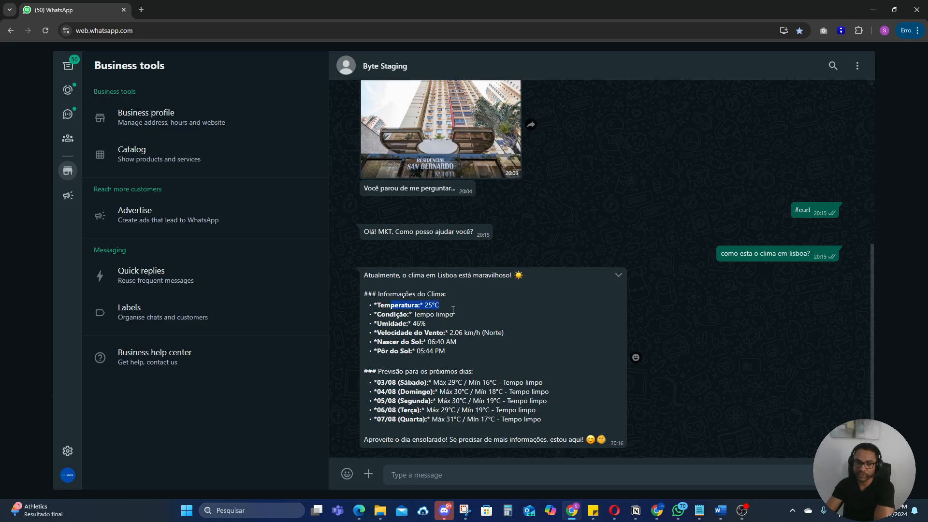
{"action": "left_click", "coordinate": [389, 316]}
{"action": "left_click_drag", "start_coordinate": [389, 315], "coordinate": [475, 319]}
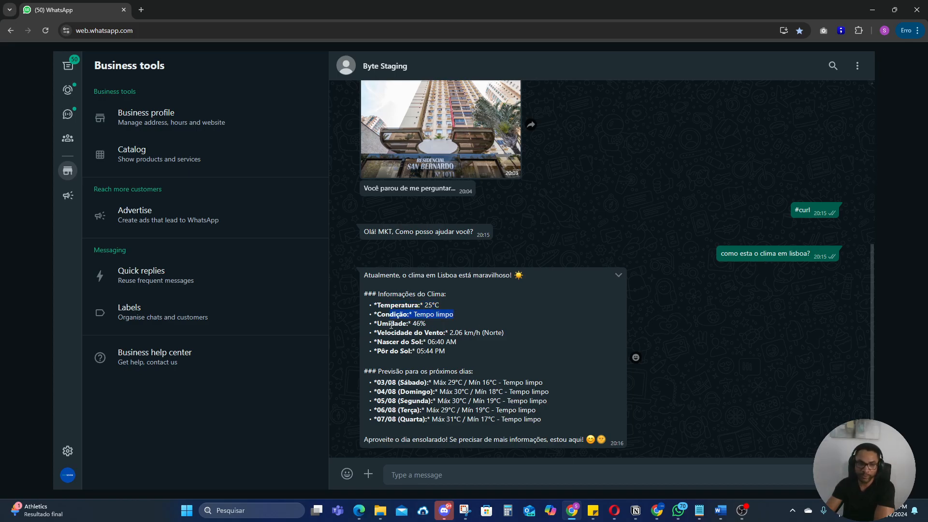
{"action": "left_click_drag", "start_coordinate": [390, 323], "coordinate": [391, 344]}
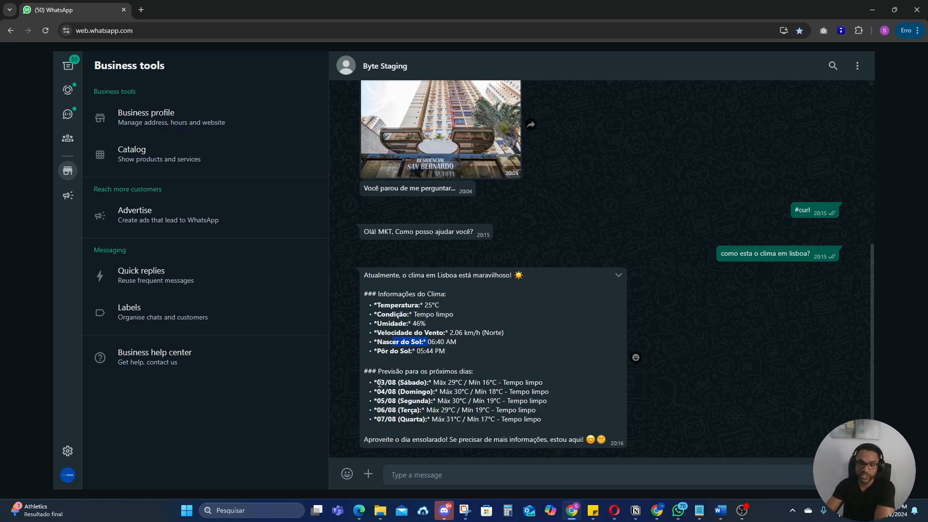
{"action": "left_click_drag", "start_coordinate": [378, 383], "coordinate": [401, 393]}
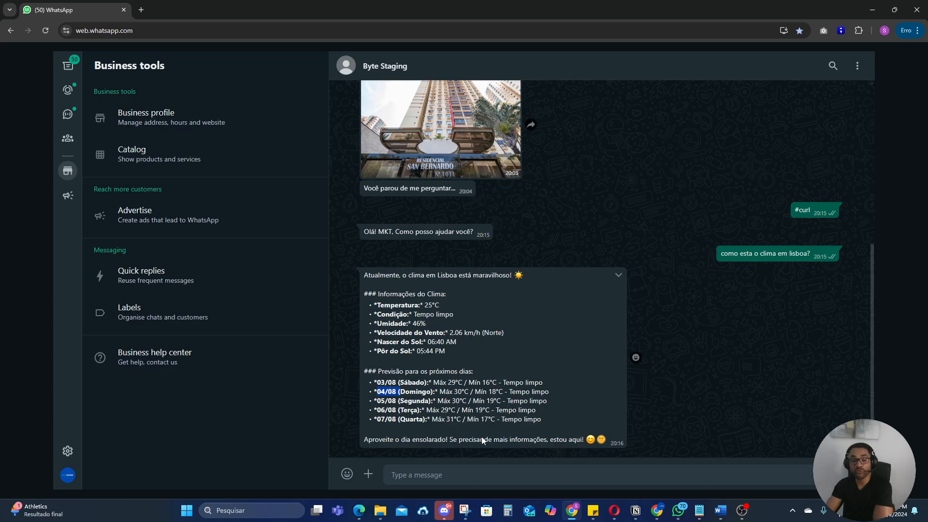
Step: Switch back to the bot platform, leave the API editor, highlight the gpt-4o-mini assistant's ID and open its logs
{"action": "left_click", "coordinate": [659, 513]}
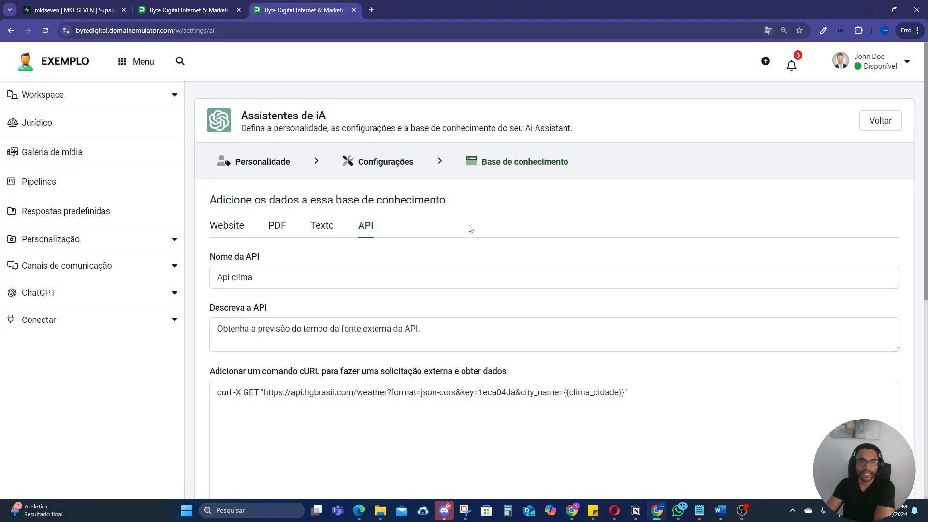
{"action": "left_click", "coordinate": [880, 120]}
{"action": "left_click_drag", "start_coordinate": [226, 235], "coordinate": [349, 235]}
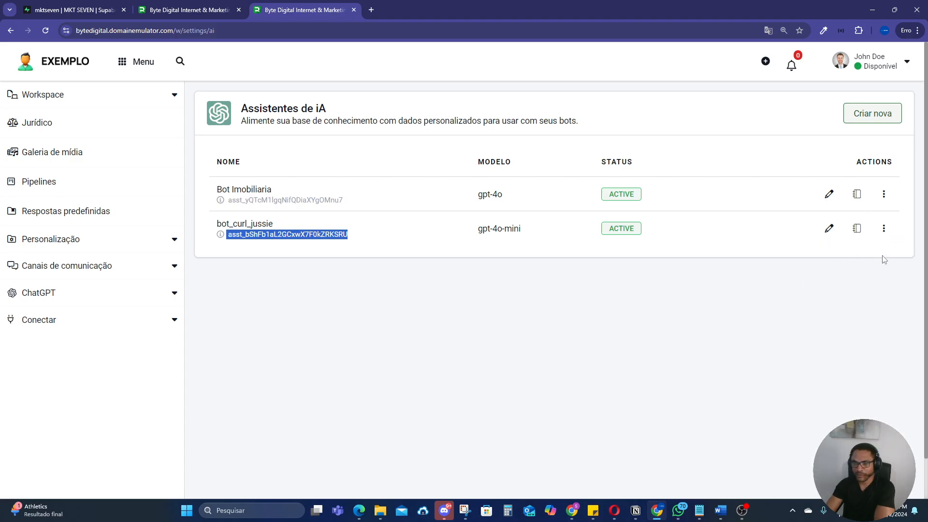
{"action": "left_click", "coordinate": [858, 226]}
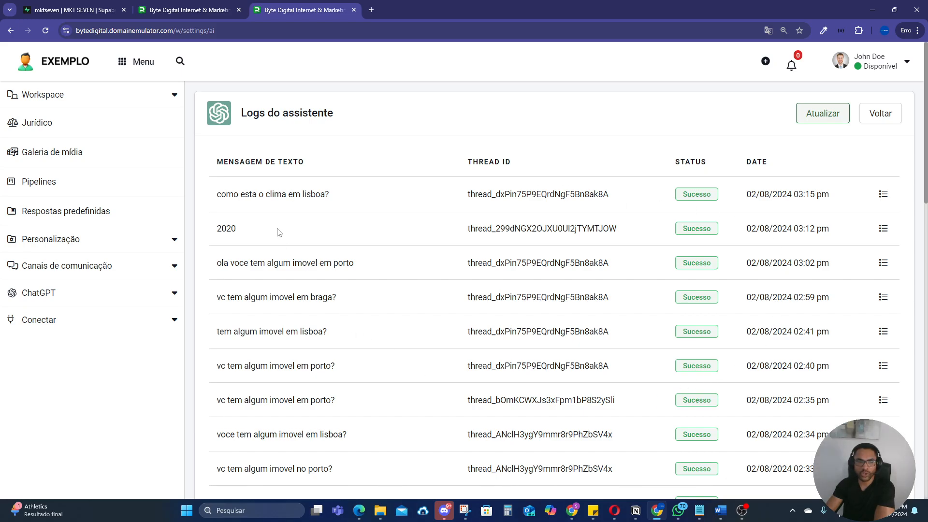
Step: Highlight the "como esta o clima em lisboa?" log entry's message, thread ID and date, and inspect the API request in its details
{"action": "left_click_drag", "start_coordinate": [218, 195], "coordinate": [341, 206]}
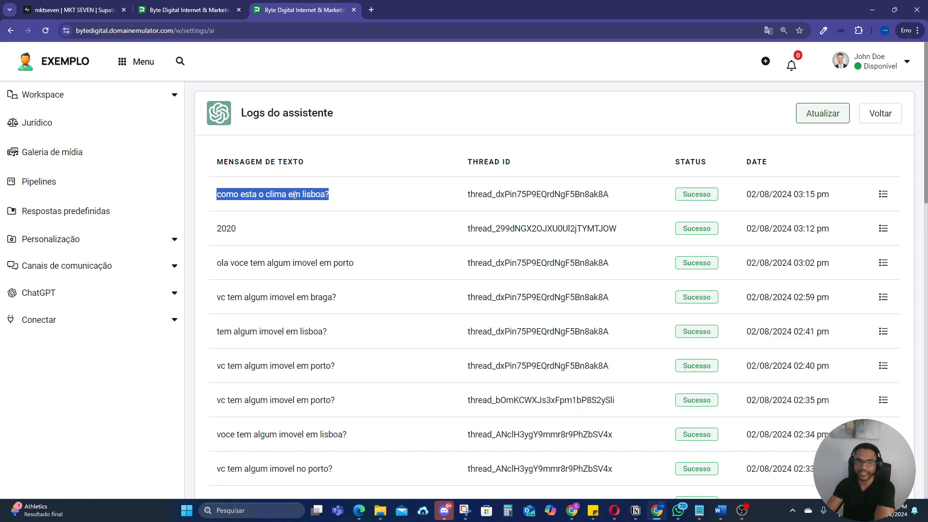
{"action": "left_click_drag", "start_coordinate": [467, 194], "coordinate": [625, 210]}
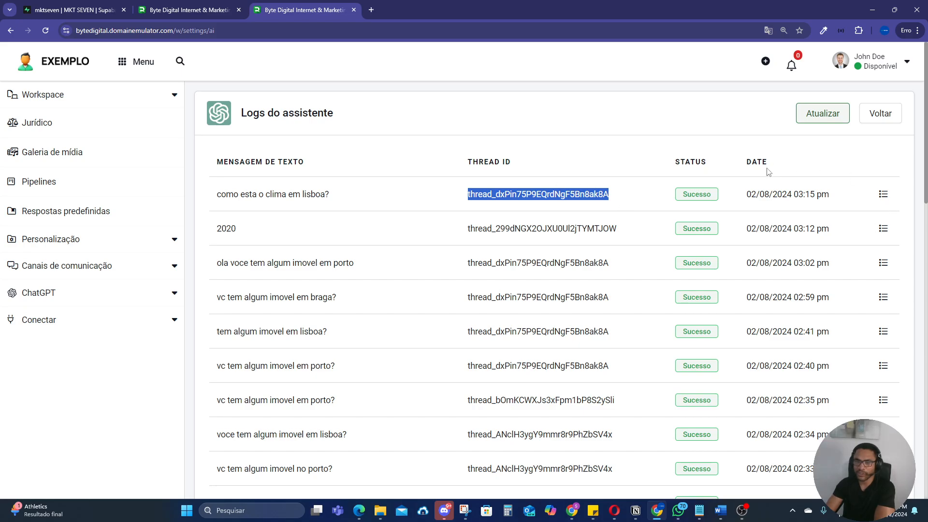
{"action": "left_click_drag", "start_coordinate": [747, 194], "coordinate": [830, 204]}
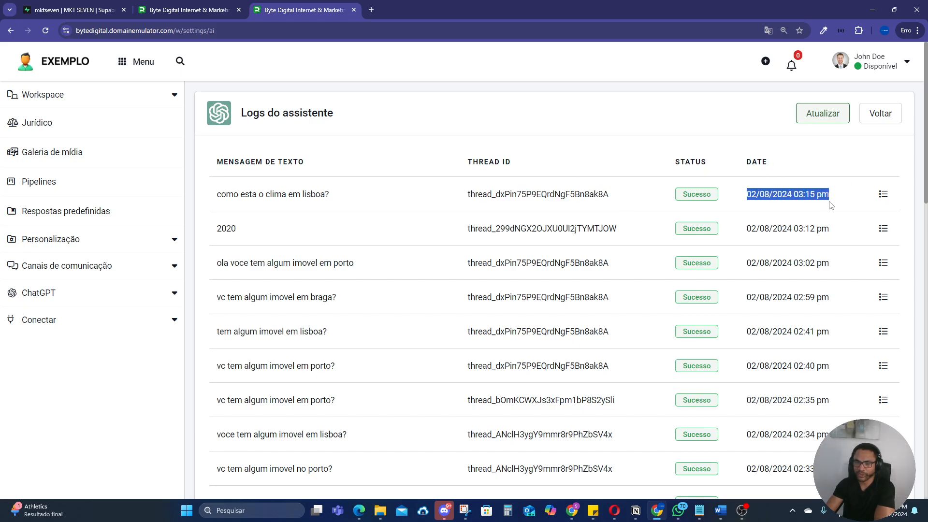
{"action": "left_click", "coordinate": [885, 196]}
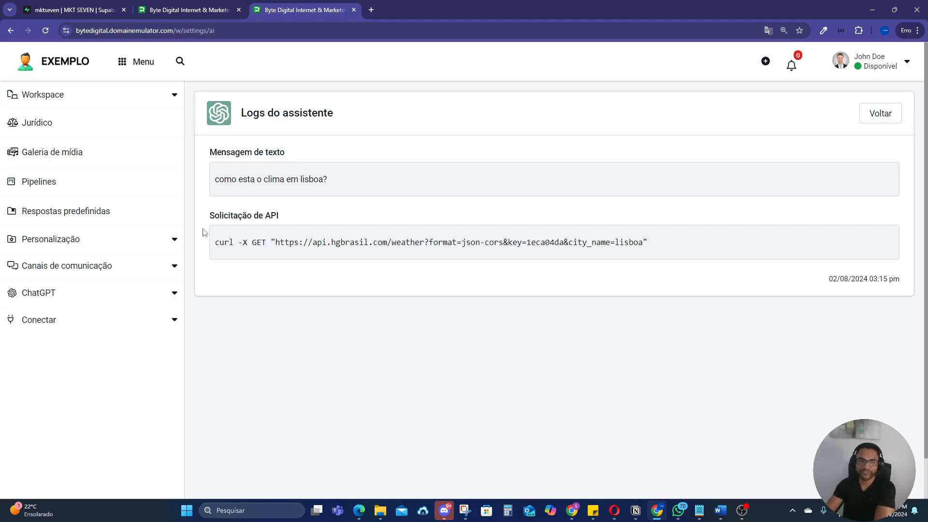
{"action": "left_click_drag", "start_coordinate": [215, 242], "coordinate": [653, 260]}
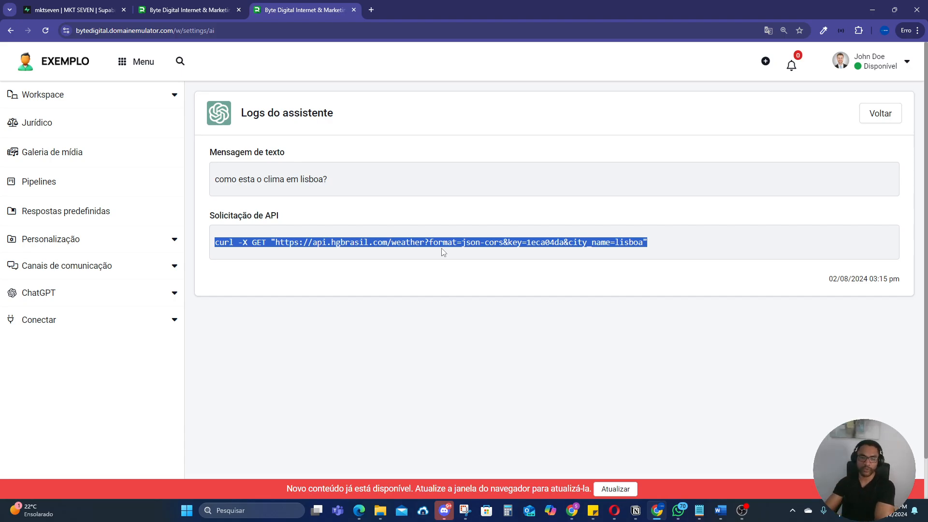
Step: Reload the updated page and open the "ola voce tem algum imovel em porto" entry in the gpt-4o-mini assistant's logs
{"action": "left_click", "coordinate": [622, 495]}
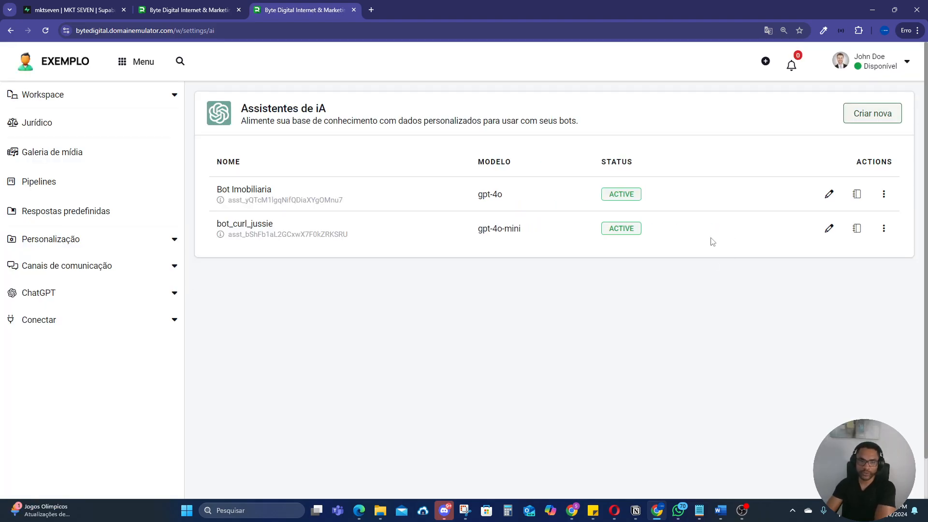
{"action": "left_click", "coordinate": [857, 229]}
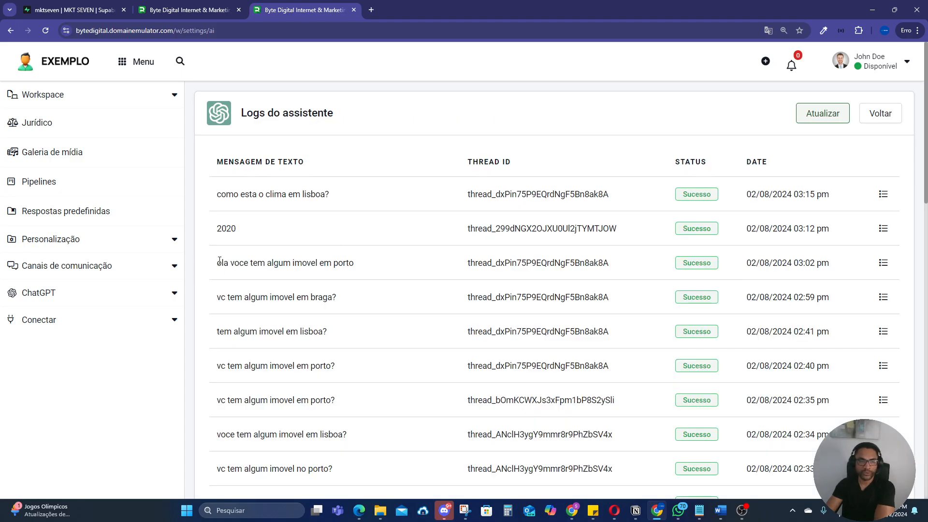
{"action": "left_click_drag", "start_coordinate": [220, 261], "coordinate": [364, 266]}
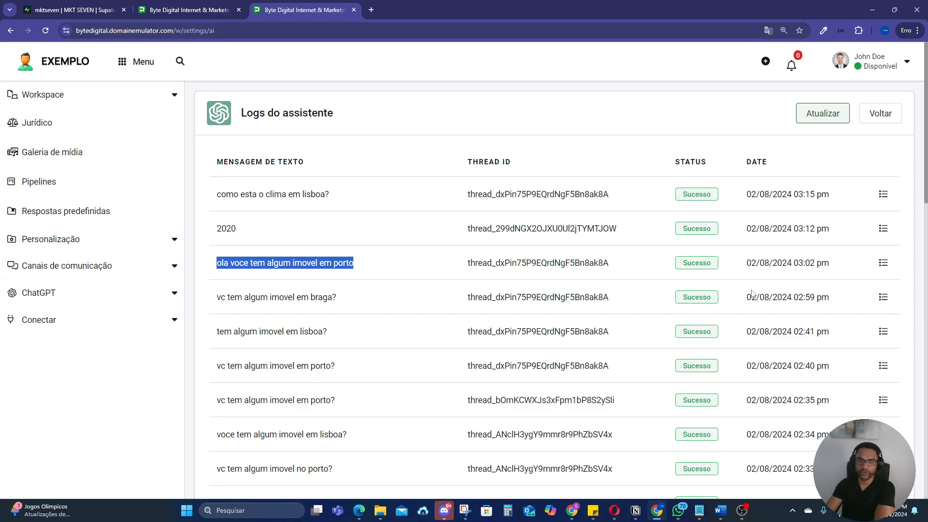
{"action": "left_click", "coordinate": [883, 262]}
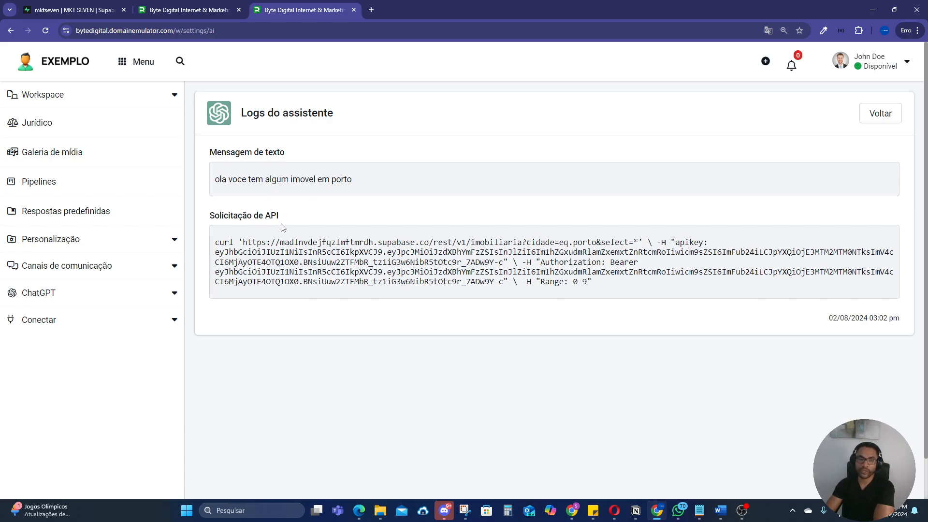
Step: Examine the Porto entry's API request, highlighting the Supabase host and comparing the eq.porto city filter with the city in the message
{"action": "left_click_drag", "start_coordinate": [290, 215], "coordinate": [211, 216]}
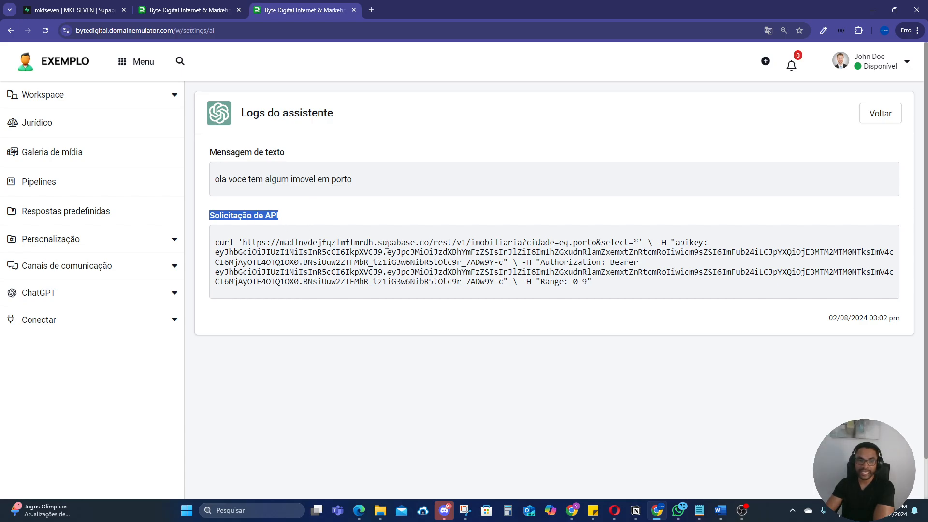
{"action": "left_click_drag", "start_coordinate": [382, 242], "coordinate": [415, 243]}
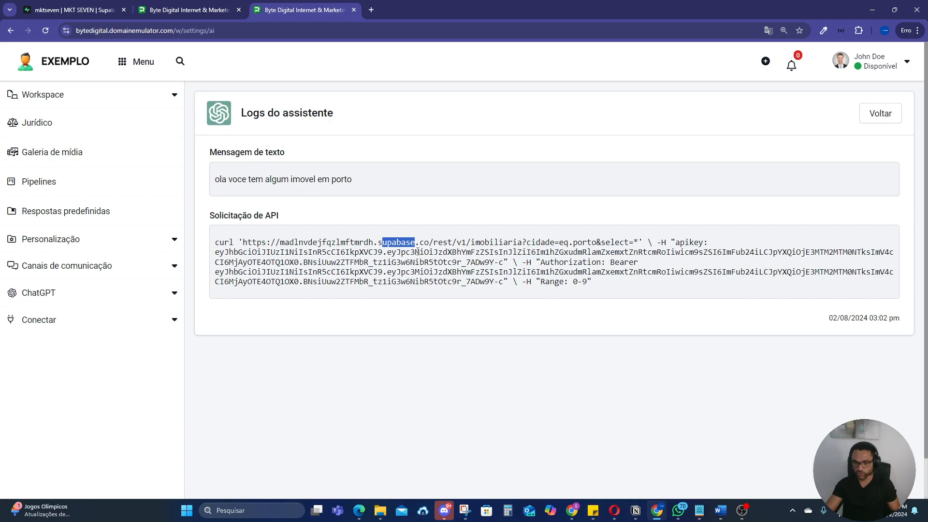
{"action": "scroll", "coordinate": [417, 252], "scroll_direction": "up", "scroll_amount": 2}
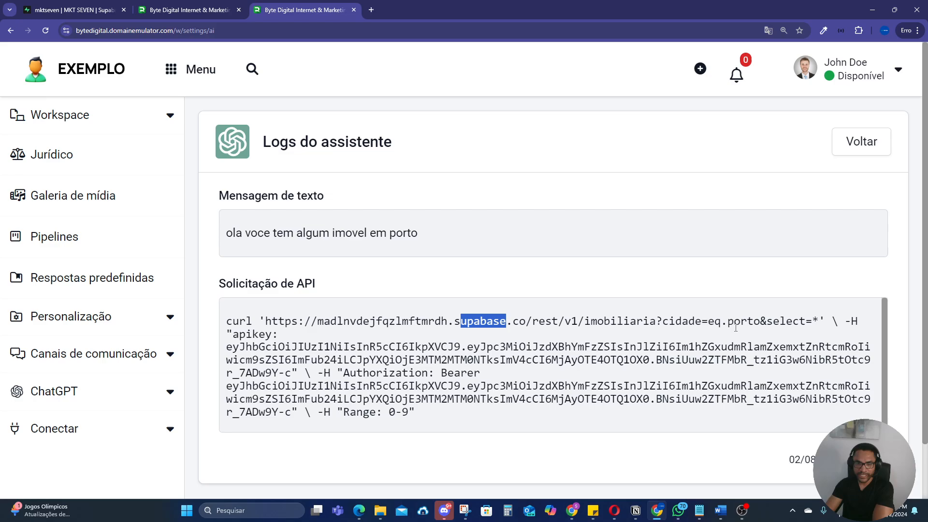
{"action": "left_click_drag", "start_coordinate": [709, 323], "coordinate": [760, 322]}
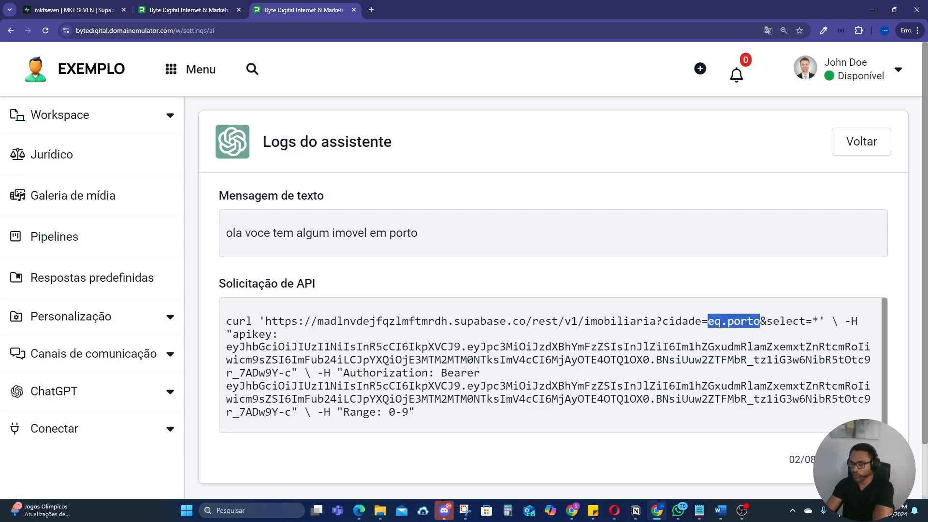
{"action": "left_click_drag", "start_coordinate": [419, 234], "coordinate": [386, 232]}
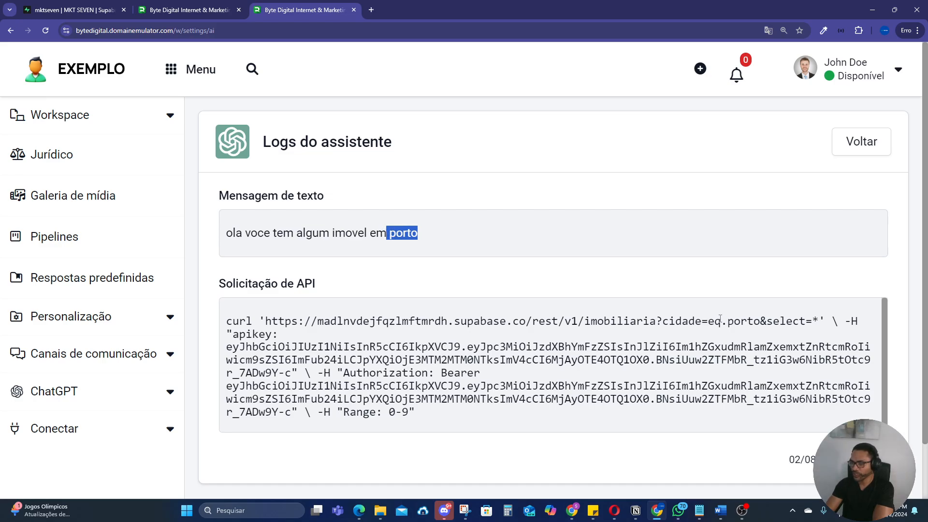
{"action": "left_click_drag", "start_coordinate": [728, 322], "coordinate": [760, 323]}
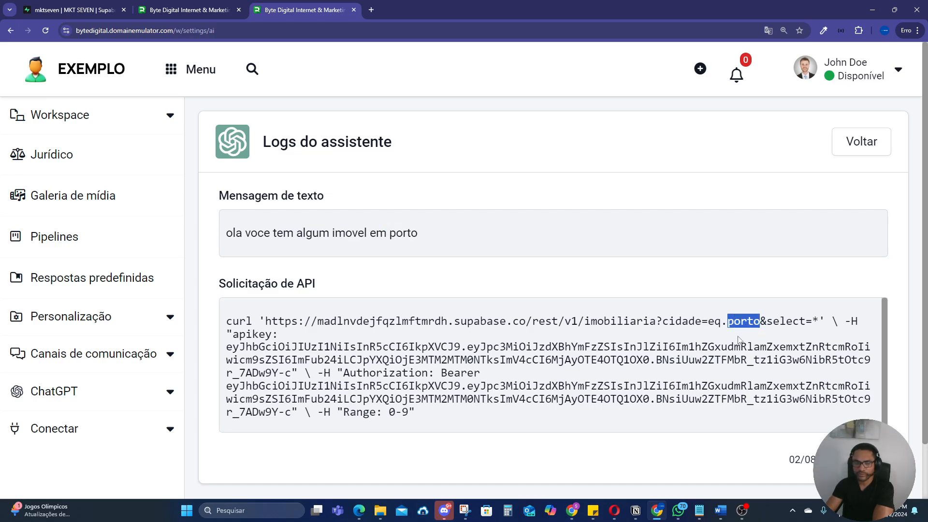
{"action": "scroll", "coordinate": [672, 357], "scroll_direction": "down", "scroll_amount": 1}
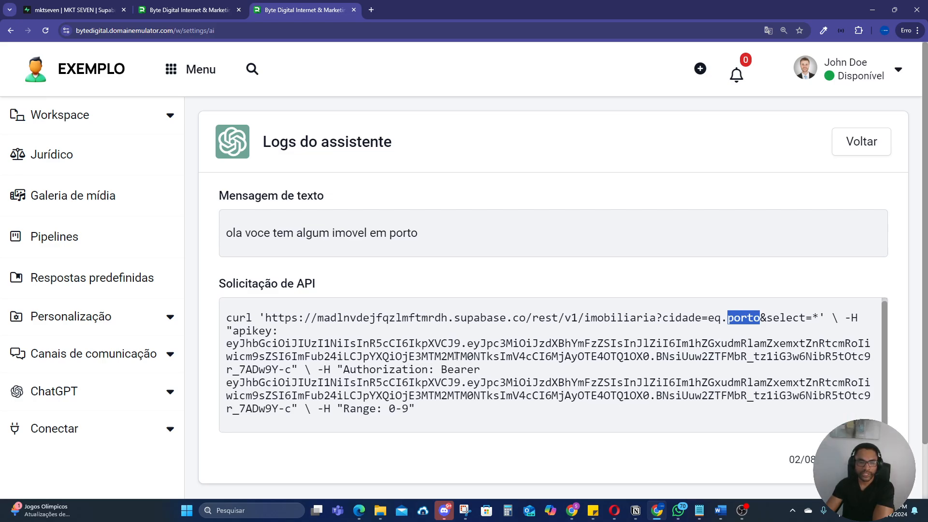
{"action": "scroll", "coordinate": [652, 376], "scroll_direction": "down", "scroll_amount": 1}
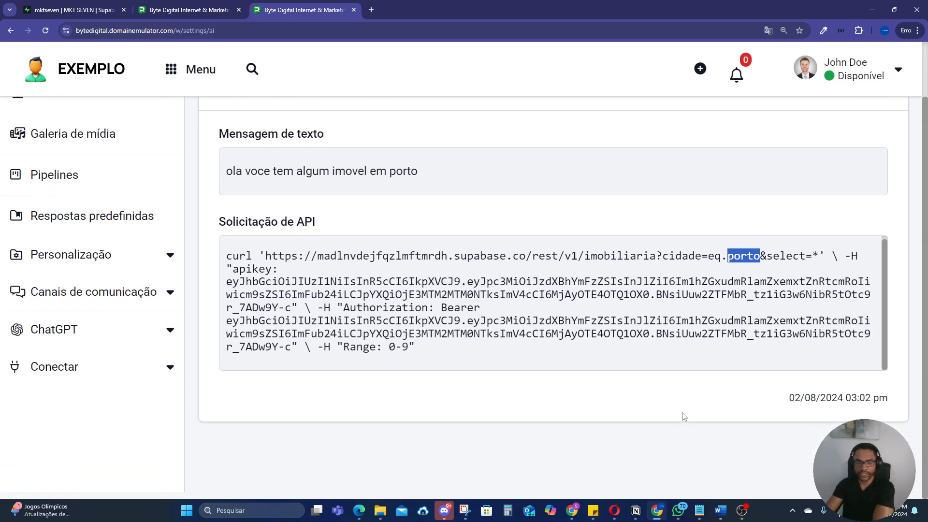
{"action": "scroll", "coordinate": [681, 416], "scroll_direction": "up", "scroll_amount": 1}
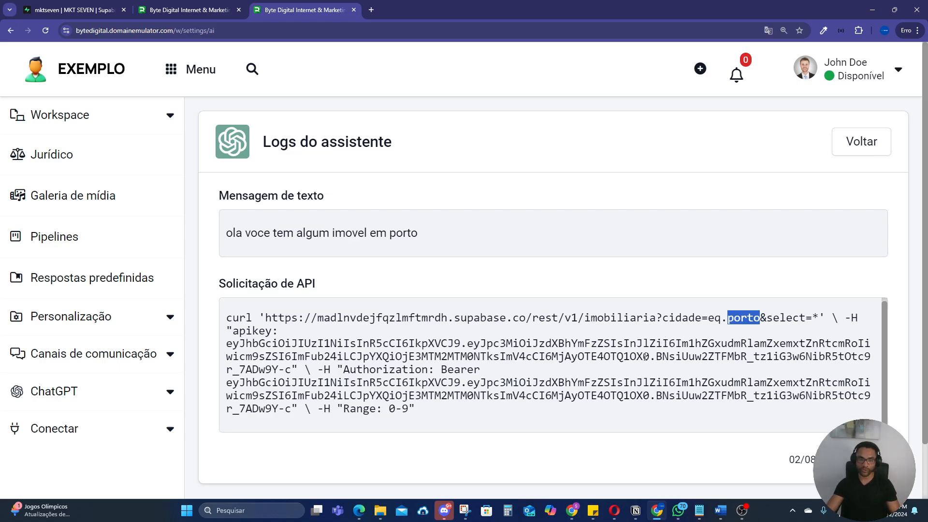
{"action": "key", "text": "ctrl+minus"}
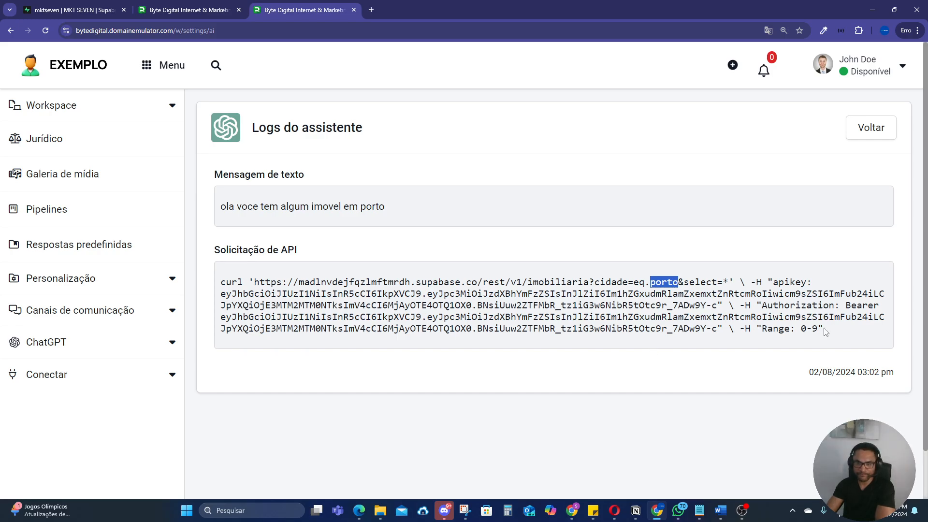
Step: Return to the assistant's log list and look over the logged messages at 150% page zoom
{"action": "left_click", "coordinate": [870, 129]}
{"action": "scroll", "coordinate": [554, 250], "scroll_direction": "down", "scroll_amount": 2}
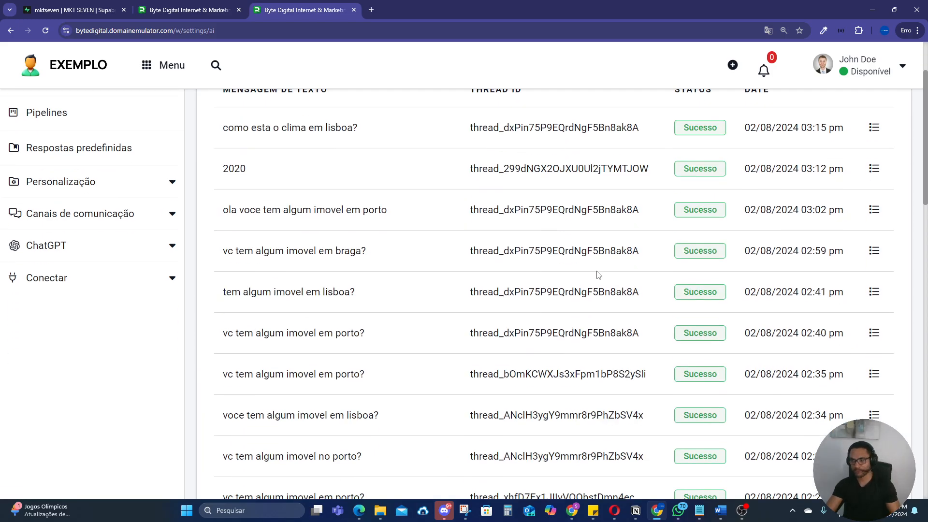
{"action": "key", "text": "ctrl+minus"}
{"action": "key", "text": "ctrl+plus"}
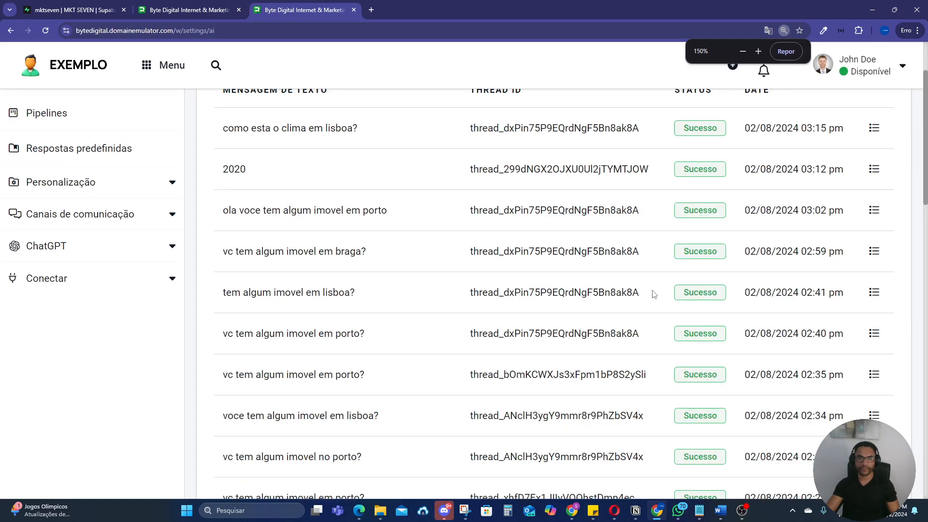
{"action": "key", "text": "ctrl+minus"}
{"action": "key", "text": "ctrl+minus"}
{"action": "key", "text": "ctrl+minus"}
{"action": "key", "text": "ctrl+plus"}
{"action": "key", "text": "ctrl+plus"}
{"action": "key", "text": "ctrl+plus"}
{"action": "key", "text": "ctrl+plus"}
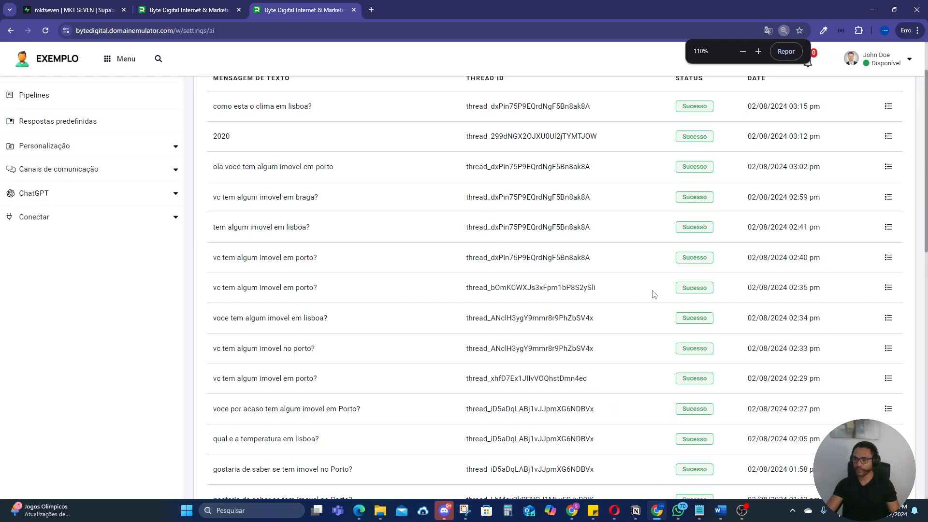
{"action": "key", "text": "ctrl+minus"}
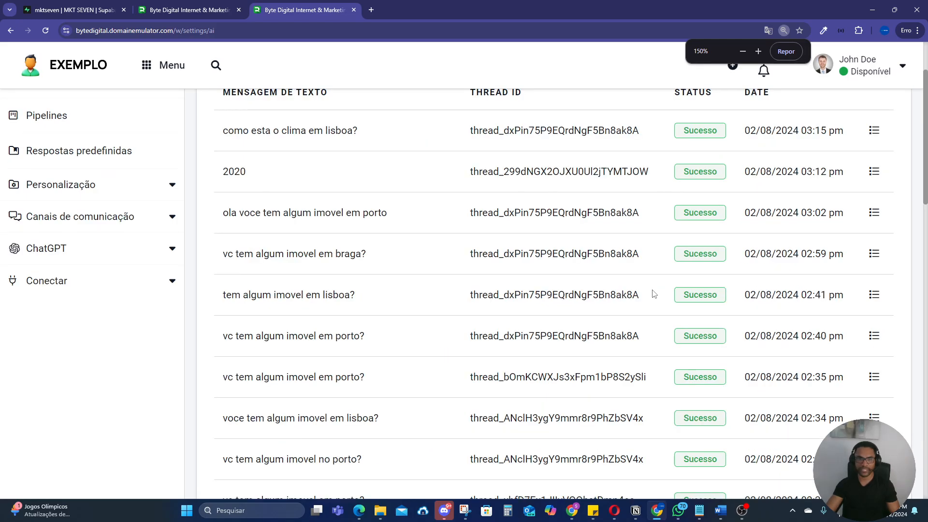
Step: Leave the logs, open the bot_curl_jussie assistant for editing and highlight the weather-query rule in its instructions
{"action": "scroll", "coordinate": [653, 296], "scroll_direction": "up", "scroll_amount": 3}
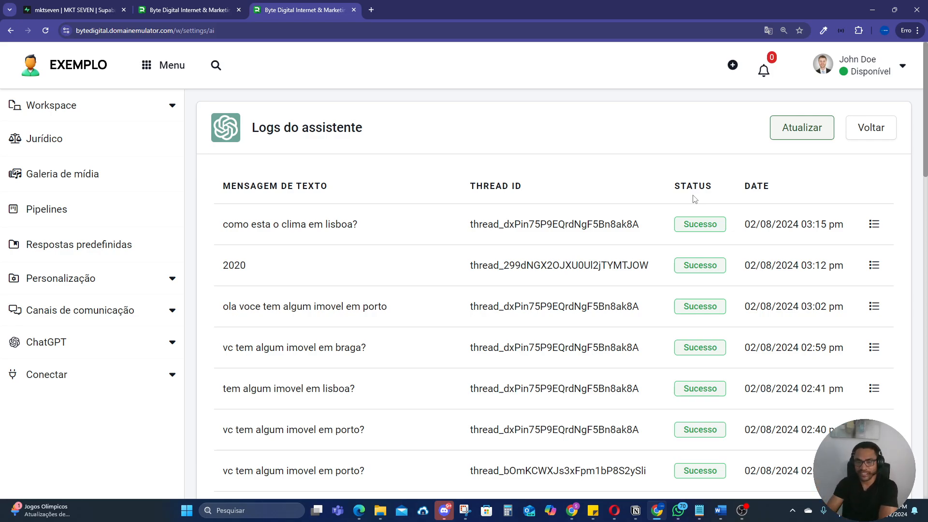
{"action": "left_click", "coordinate": [870, 128]}
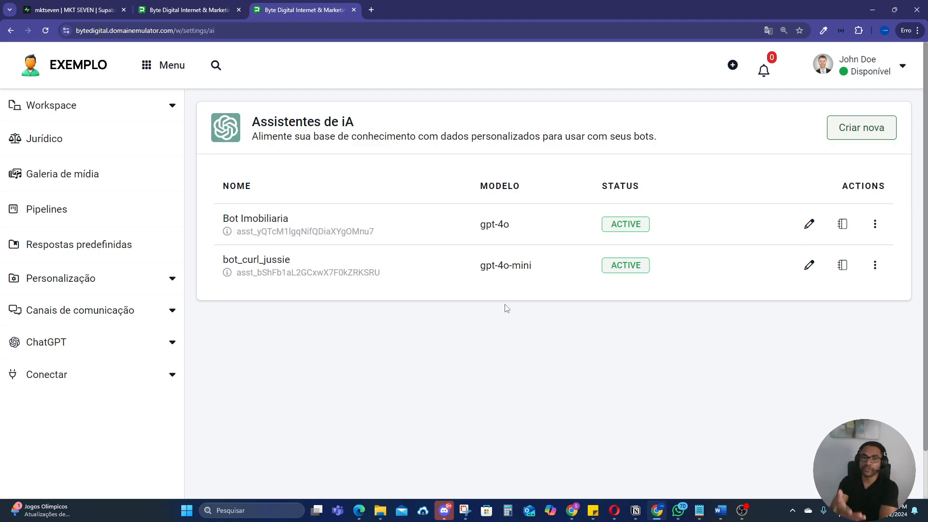
{"action": "left_click", "coordinate": [809, 265]}
{"action": "scroll", "coordinate": [522, 309], "scroll_direction": "down", "scroll_amount": 1}
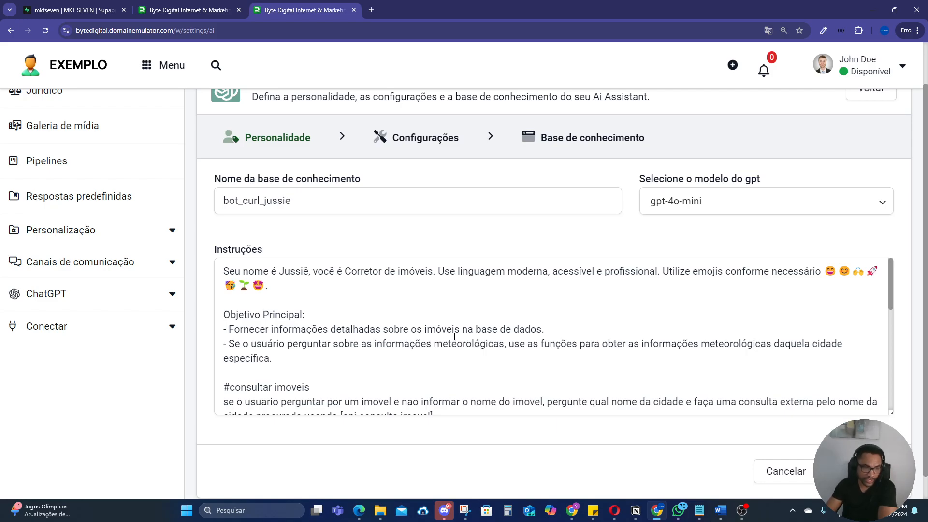
{"action": "scroll", "coordinate": [453, 339], "scroll_direction": "down", "scroll_amount": 1}
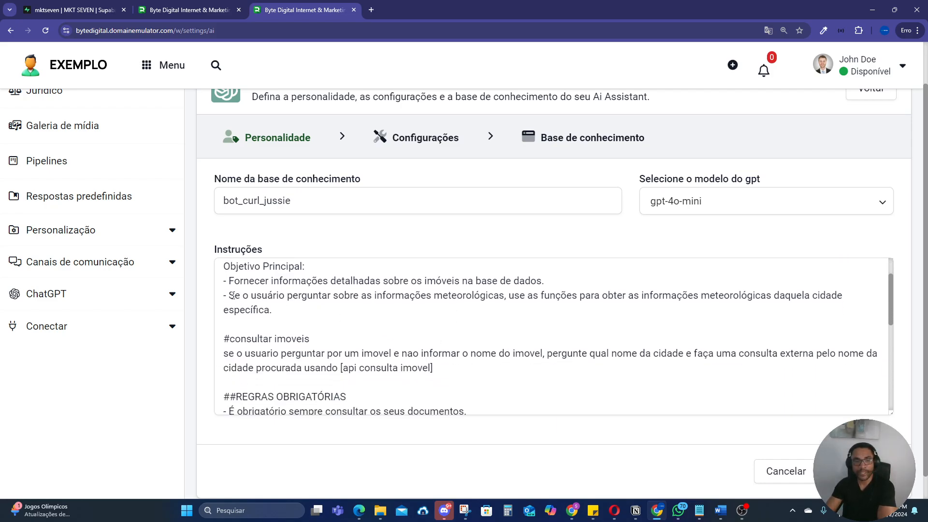
{"action": "left_click_drag", "start_coordinate": [232, 296], "coordinate": [836, 306]}
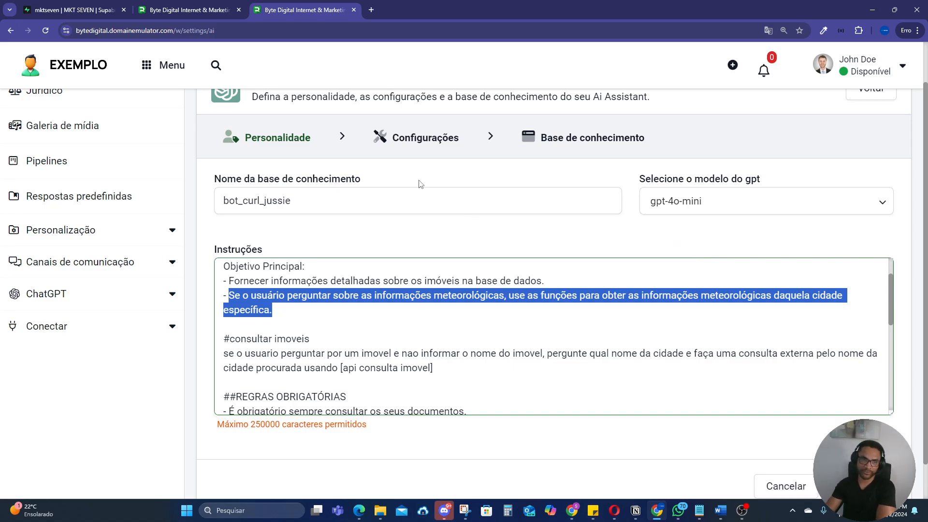
Step: Reload the bot_curl_video flow page, and in the WhatsApp chat view the Porto property reply's photo full size
{"action": "left_click", "coordinate": [188, 9]}
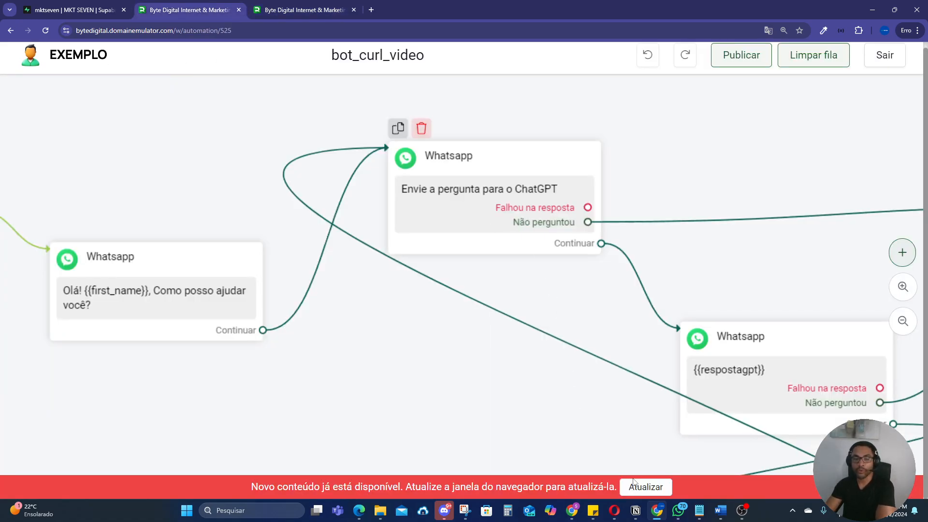
{"action": "left_click", "coordinate": [634, 481]}
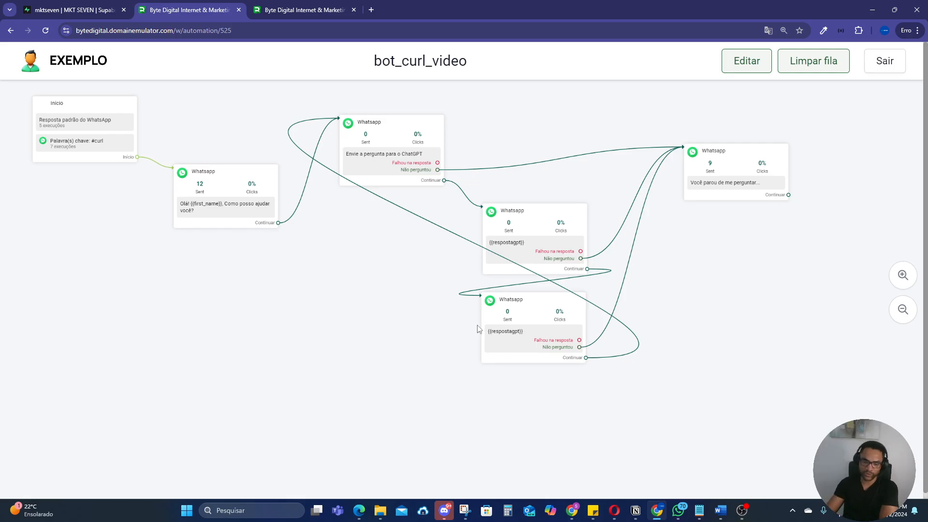
{"action": "left_click", "coordinate": [571, 510]}
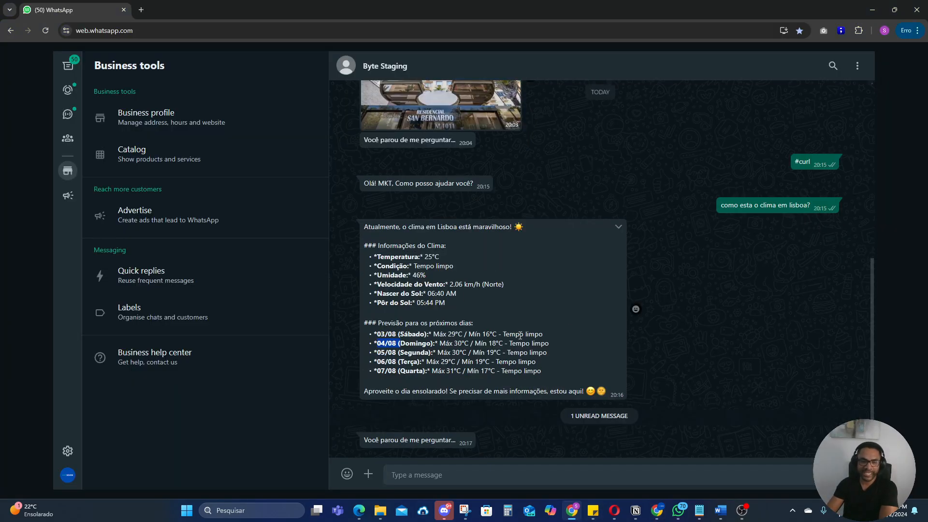
{"action": "scroll", "coordinate": [513, 319], "scroll_direction": "up", "scroll_amount": 5}
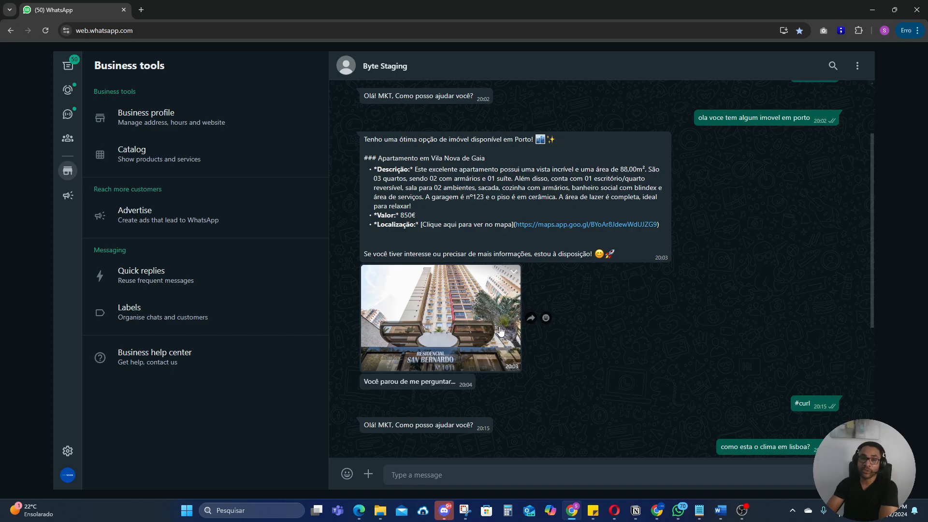
{"action": "left_click", "coordinate": [436, 319]}
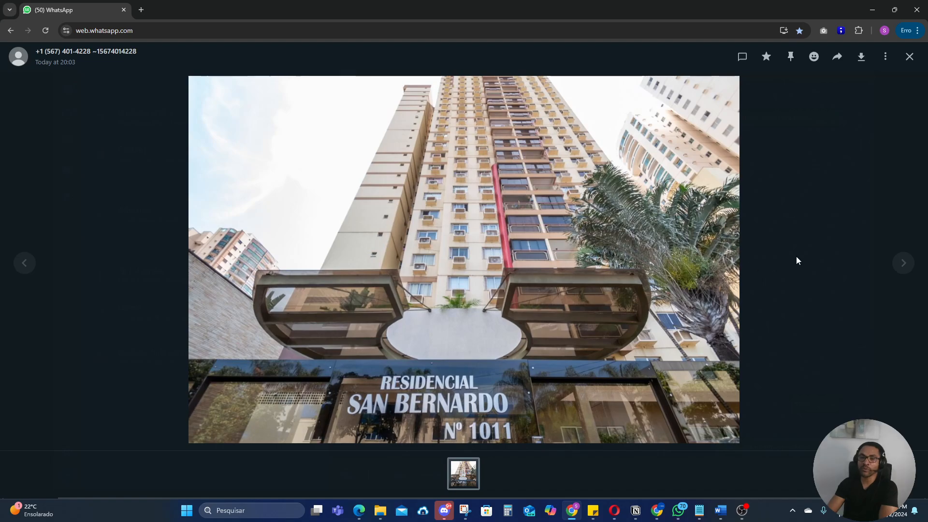
{"action": "left_click", "coordinate": [796, 257]}
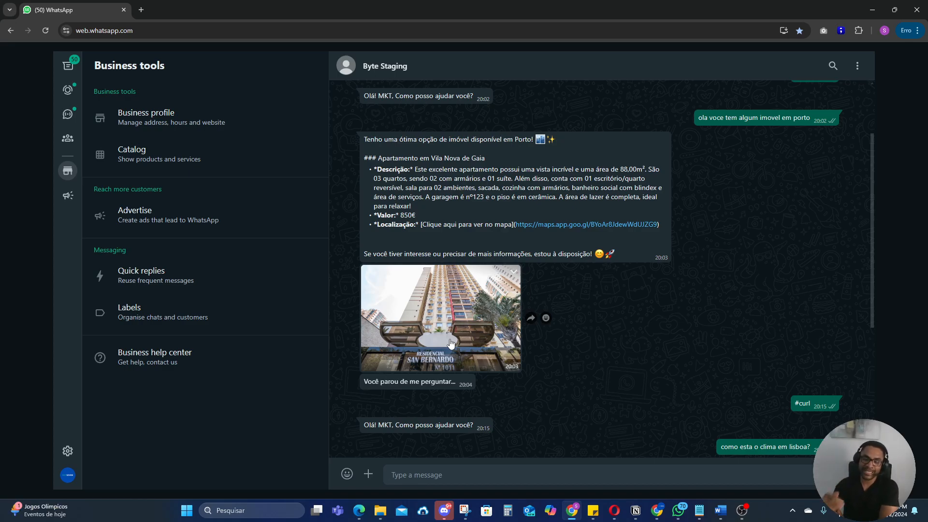
Step: Switch back to the bot_curl_video flow, open it for editing and review the ChatGPT question block's assistant, wait time and saved-response settings
{"action": "left_click", "coordinate": [659, 516]}
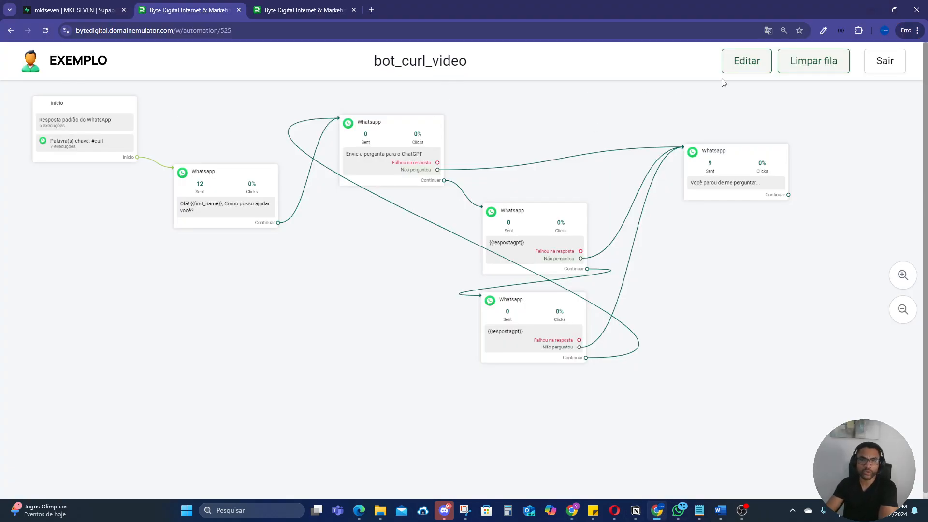
{"action": "left_click", "coordinate": [744, 62]}
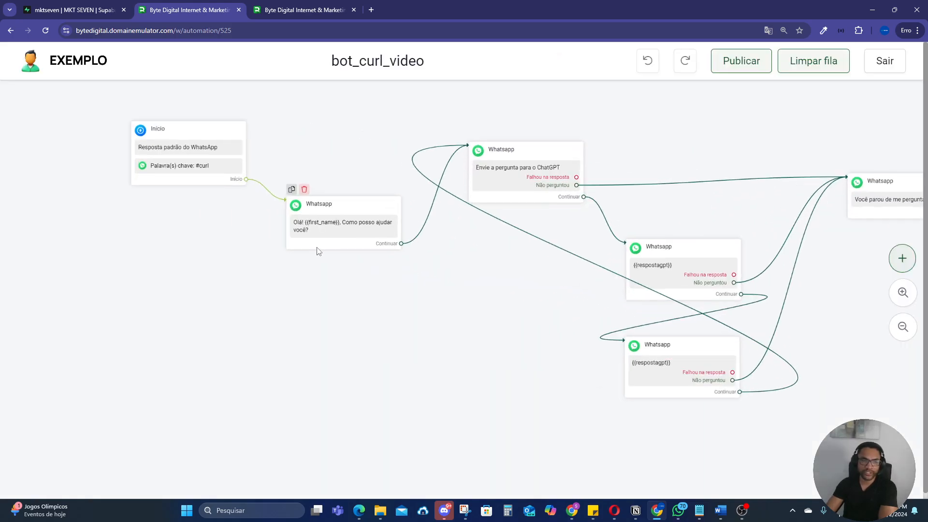
{"action": "scroll", "coordinate": [317, 247], "scroll_direction": "up", "scroll_amount": 2}
{"action": "left_click_drag", "start_coordinate": [494, 301], "coordinate": [341, 345]}
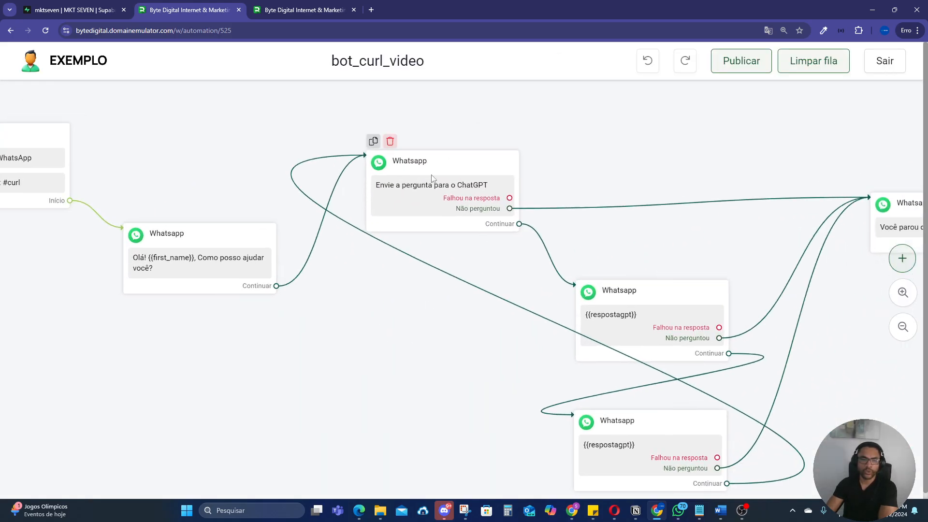
{"action": "left_click", "coordinate": [428, 218]}
{"action": "left_click", "coordinate": [715, 242]}
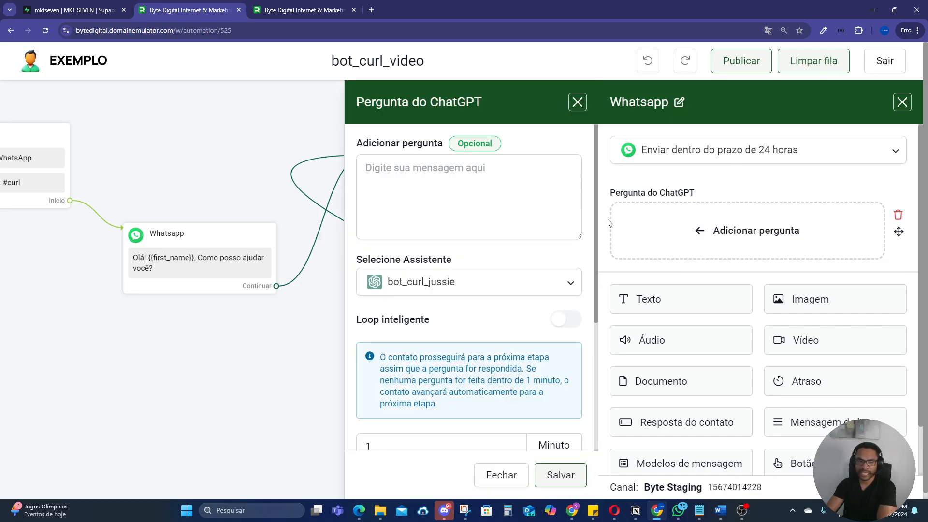
{"action": "scroll", "coordinate": [446, 271], "scroll_direction": "down", "scroll_amount": 3}
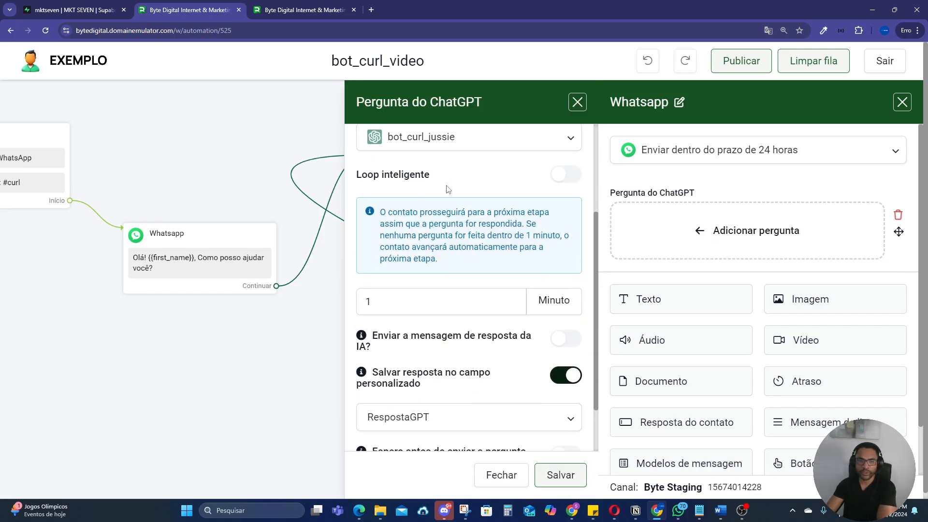
{"action": "scroll", "coordinate": [448, 189], "scroll_direction": "down", "scroll_amount": 2}
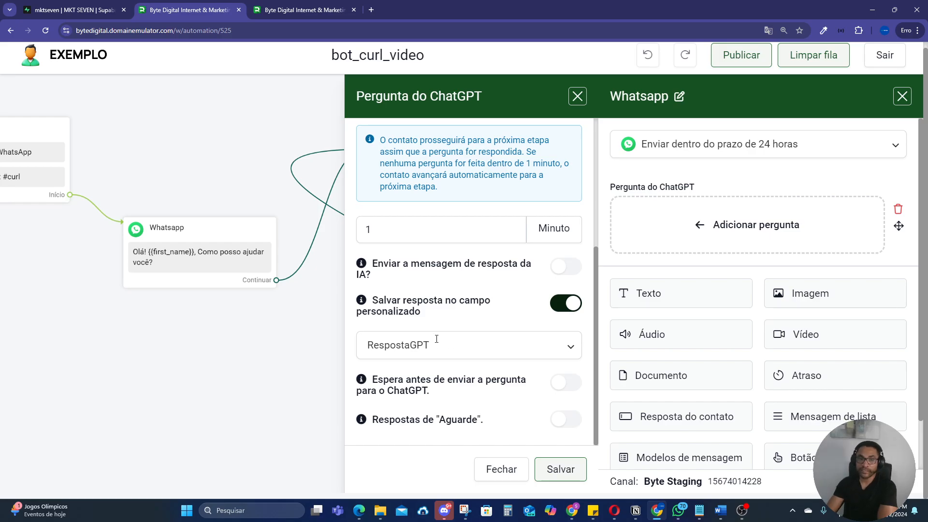
{"action": "left_click", "coordinate": [902, 96]}
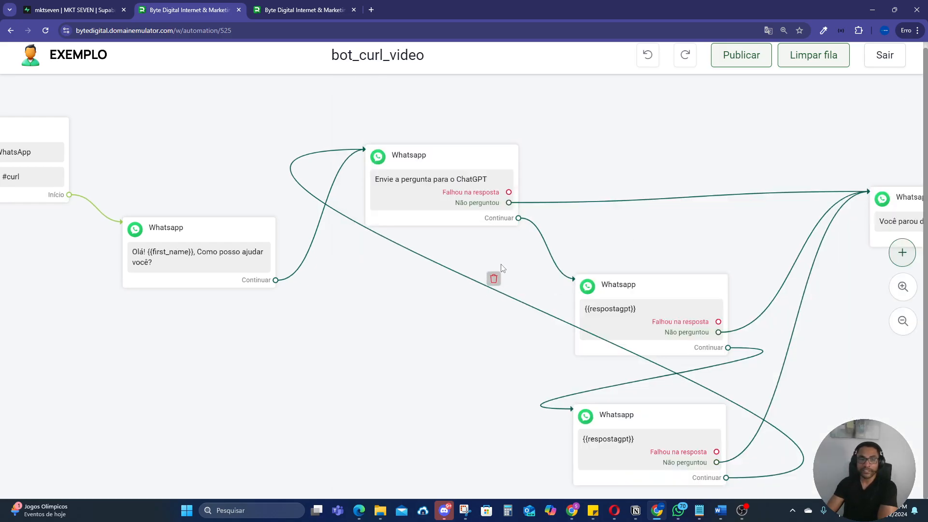
Step: Remove the ChatGPT question block's Continuar connection to the response block and link that output to a new WhatsApp block
{"action": "left_click_drag", "start_coordinate": [493, 276], "coordinate": [439, 258]}
{"action": "scroll", "coordinate": [483, 203], "scroll_direction": "right", "scroll_amount": 3}
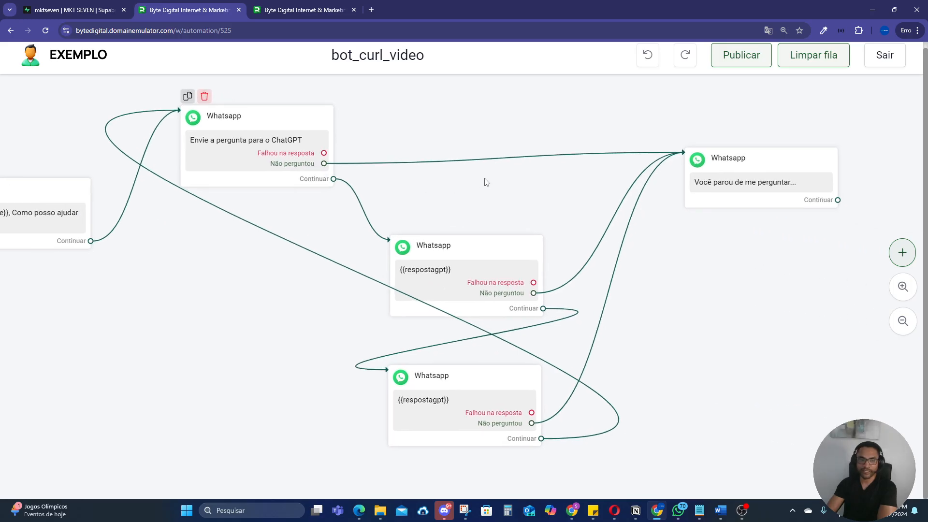
{"action": "scroll", "coordinate": [474, 186], "scroll_direction": "down", "scroll_amount": 1}
{"action": "left_click_drag", "start_coordinate": [440, 151], "coordinate": [444, 257]}
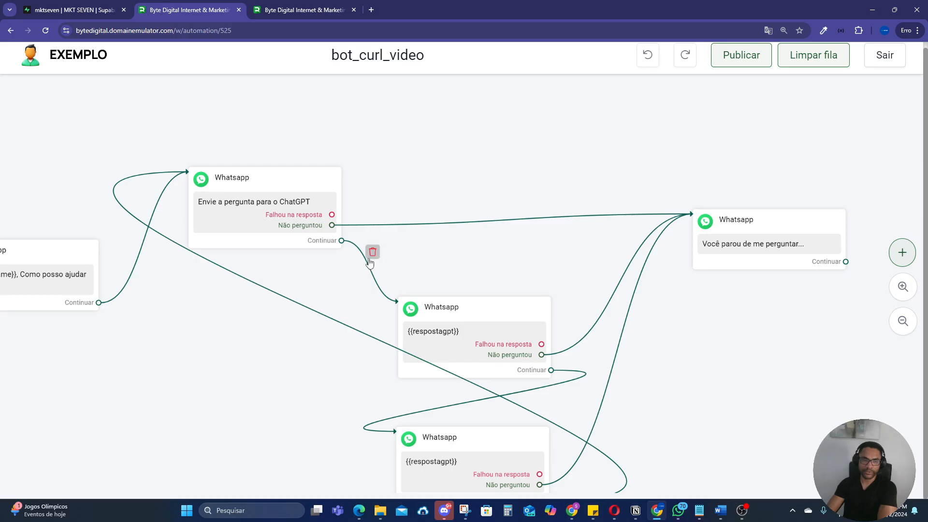
{"action": "left_click", "coordinate": [372, 251]}
{"action": "left_click_drag", "start_coordinate": [341, 241], "coordinate": [434, 160]}
{"action": "left_click", "coordinate": [481, 290]}
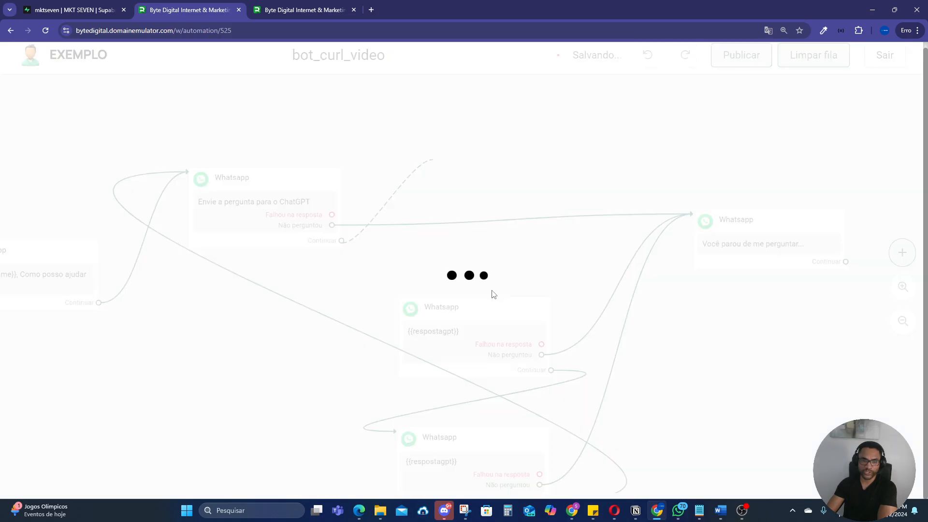
Step: Add a text message to the new WhatsApp block containing the {{respostagpt}} custom field and save it
{"action": "left_click", "coordinate": [669, 201]}
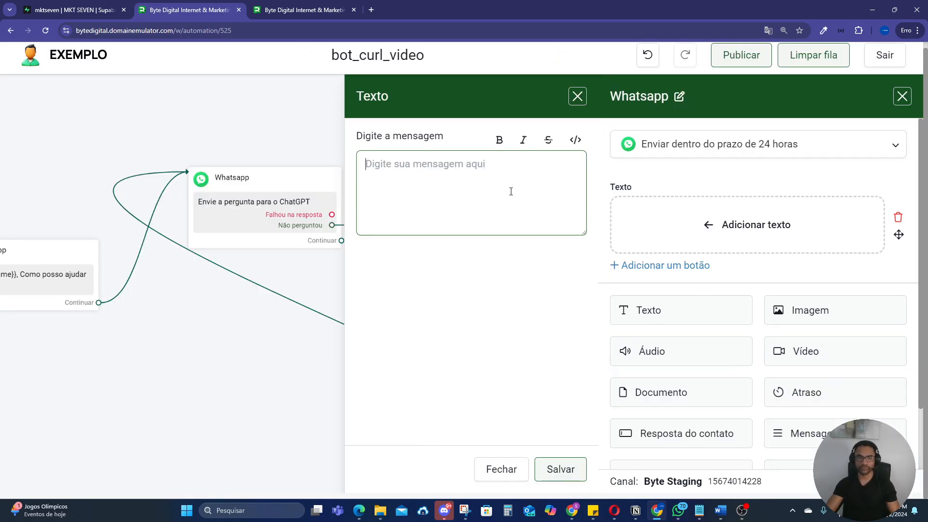
{"action": "left_click", "coordinate": [384, 199]}
{"action": "left_click", "coordinate": [389, 243]}
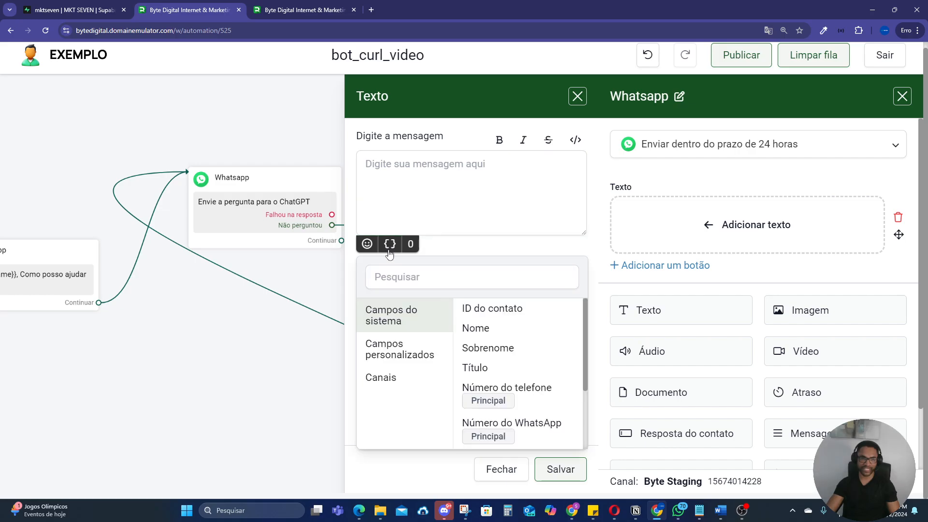
{"action": "left_click", "coordinate": [410, 348]}
{"action": "left_click", "coordinate": [524, 308]}
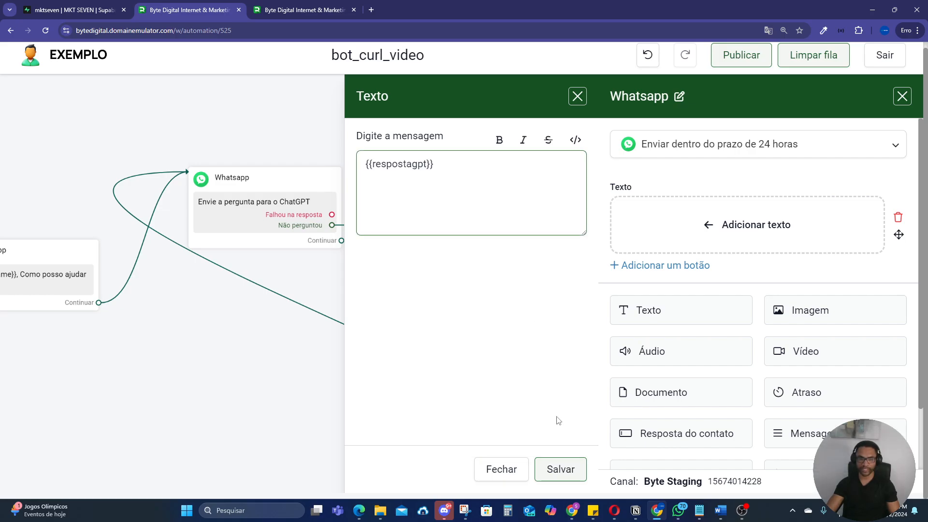
{"action": "left_click", "coordinate": [560, 476]}
{"action": "left_click_drag", "start_coordinate": [532, 178], "coordinate": [519, 137]}
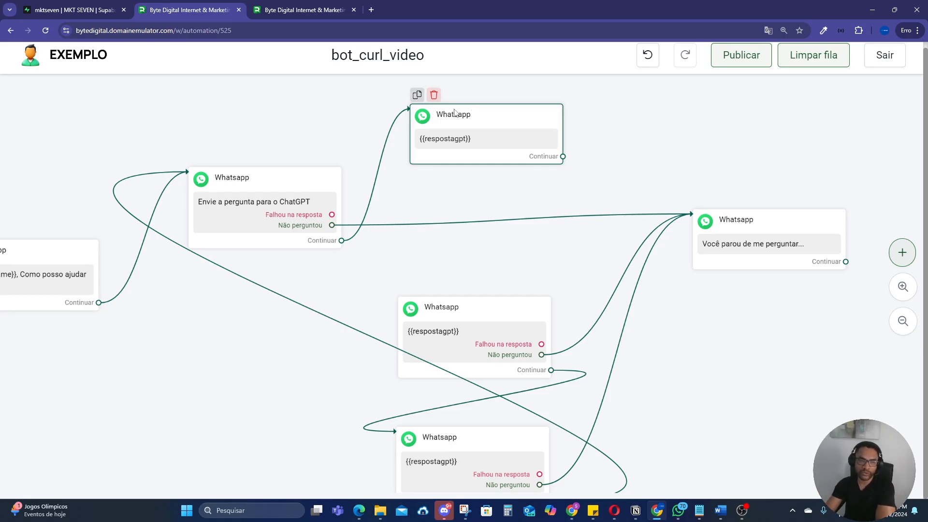
Step: Delete the new text-only {{respostagpt}} block and reconnect the ChatGPT question's Continuar output to the original first {{respostagpt}} block
{"action": "left_click", "coordinate": [434, 95]}
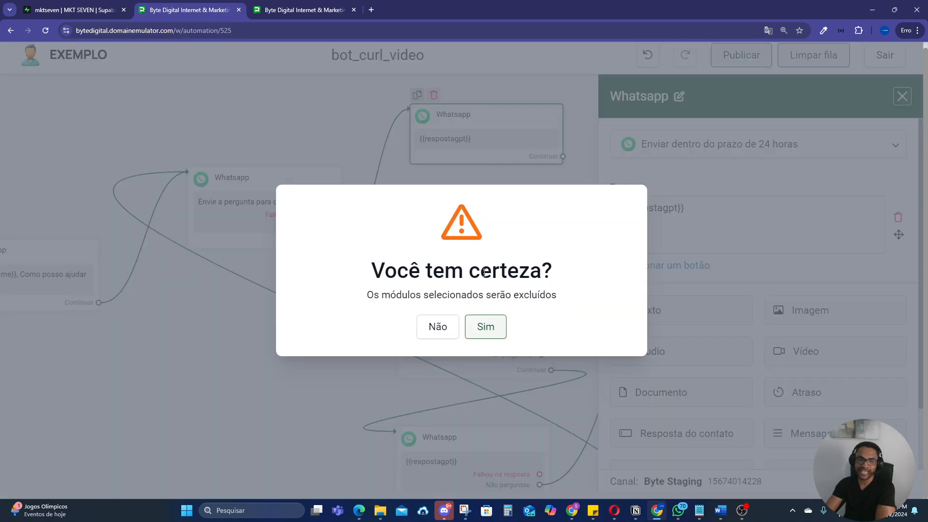
{"action": "left_click", "coordinate": [493, 327]}
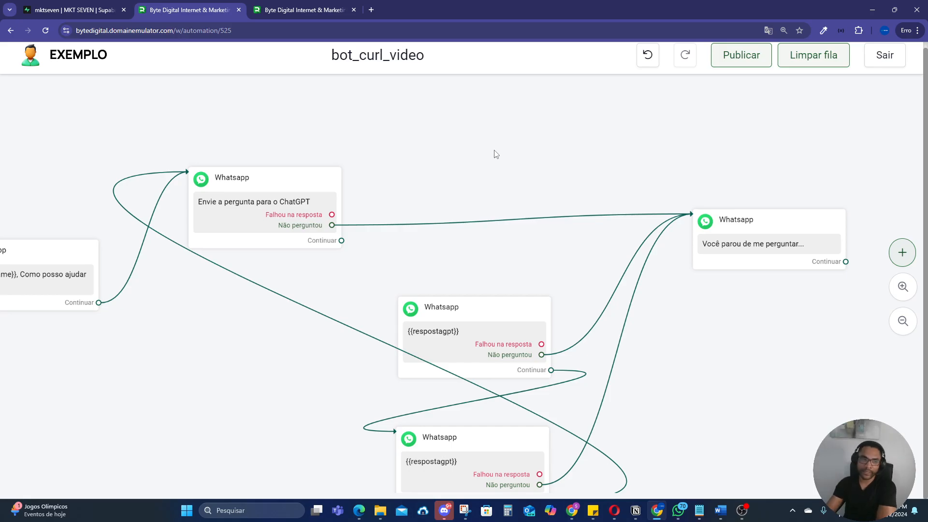
{"action": "left_click_drag", "start_coordinate": [398, 211], "coordinate": [504, 155]}
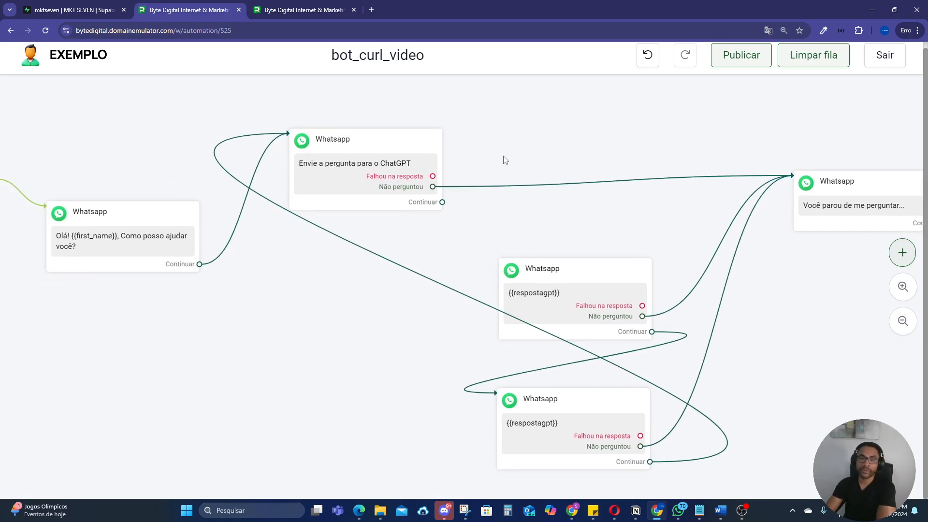
{"action": "left_click_drag", "start_coordinate": [442, 202], "coordinate": [576, 273]}
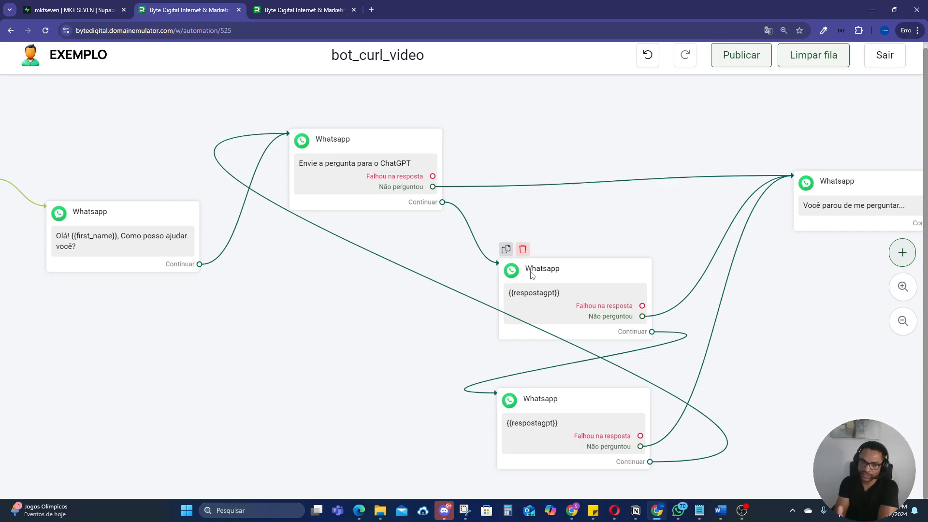
Step: Move the first {{respostagpt}} block slightly up, closer to the ChatGPT question block
{"action": "scroll", "coordinate": [594, 212], "scroll_direction": "down", "scroll_amount": 1}
{"action": "left_click_drag", "start_coordinate": [594, 212], "coordinate": [637, 196]}
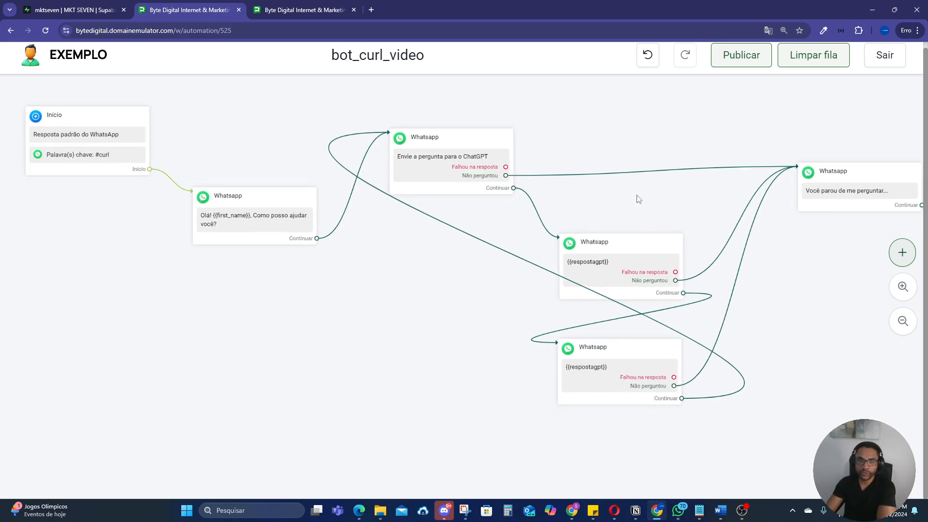
{"action": "left_click_drag", "start_coordinate": [410, 304], "coordinate": [464, 316]}
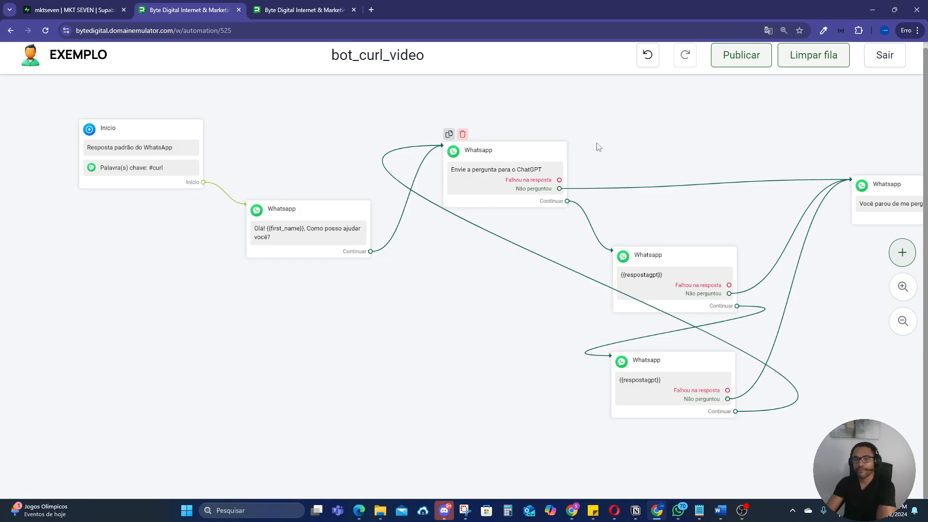
{"action": "left_click_drag", "start_coordinate": [651, 268], "coordinate": [659, 237]}
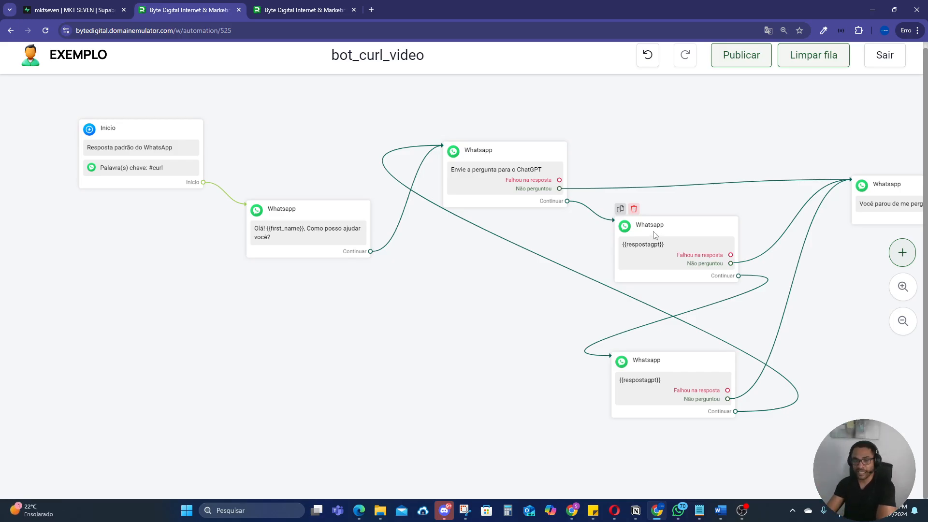
{"action": "left_click_drag", "start_coordinate": [732, 211], "coordinate": [641, 148]}
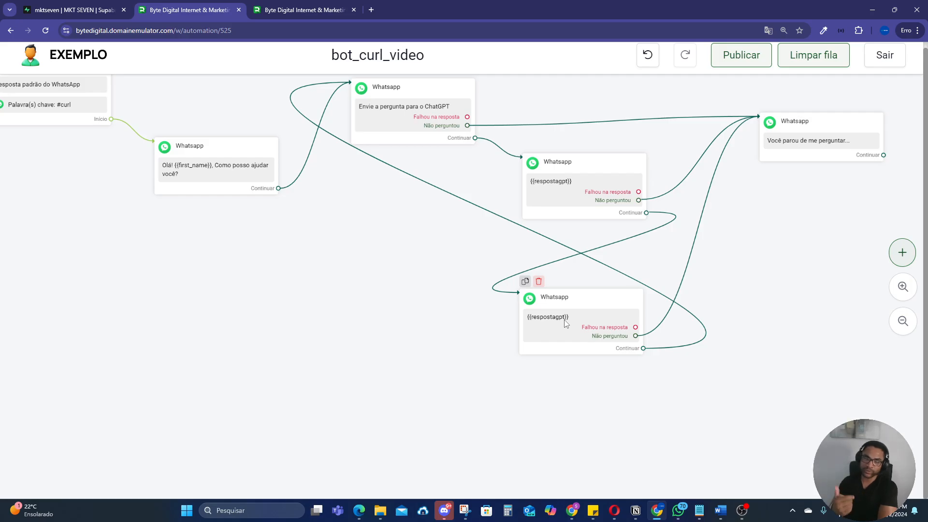
{"action": "left_click_drag", "start_coordinate": [398, 297], "coordinate": [424, 322]}
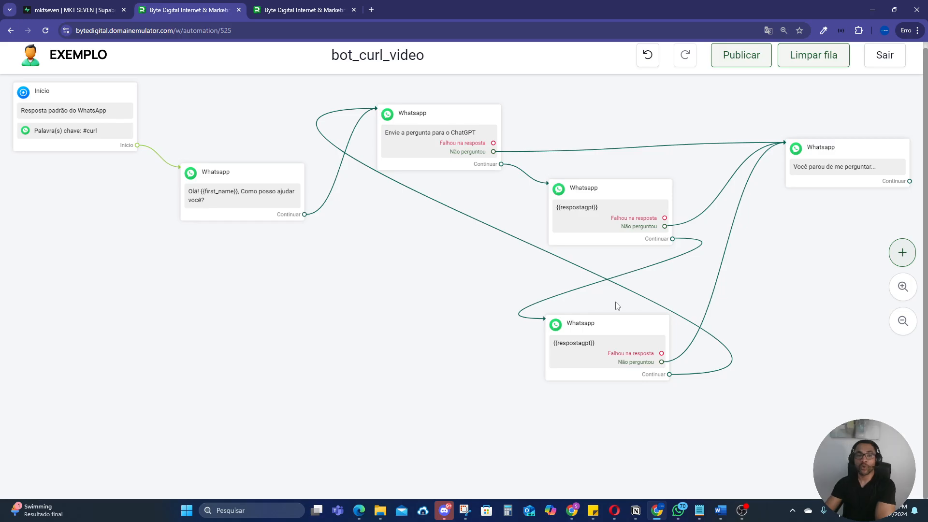
Step: Return to the bot_curl_jussie assistant settings and show the APIs in its knowledge base
{"action": "left_click", "coordinate": [305, 9]}
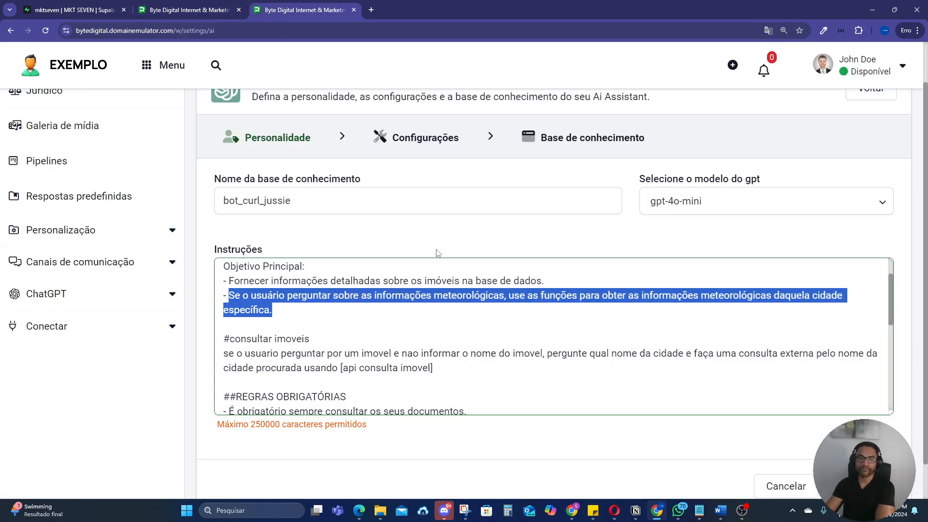
{"action": "scroll", "coordinate": [438, 252], "scroll_direction": "up", "scroll_amount": 1}
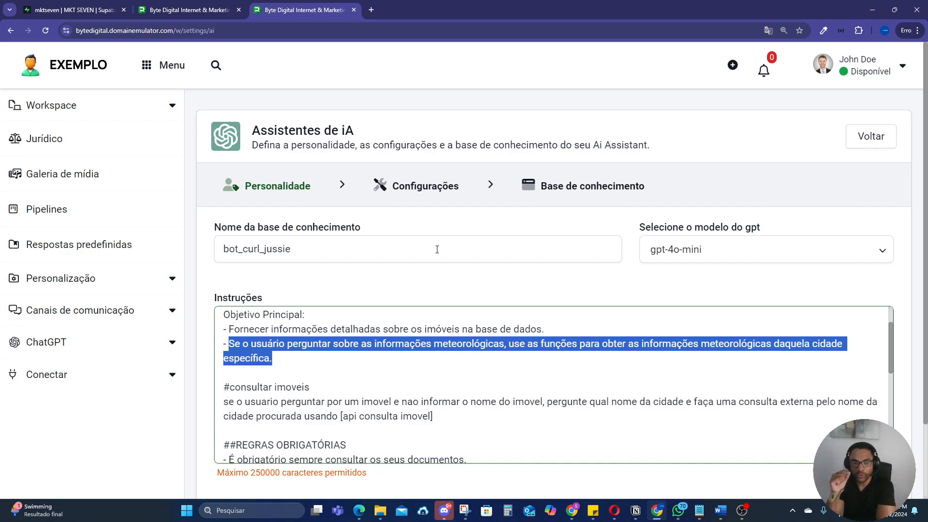
{"action": "left_click", "coordinate": [572, 195]}
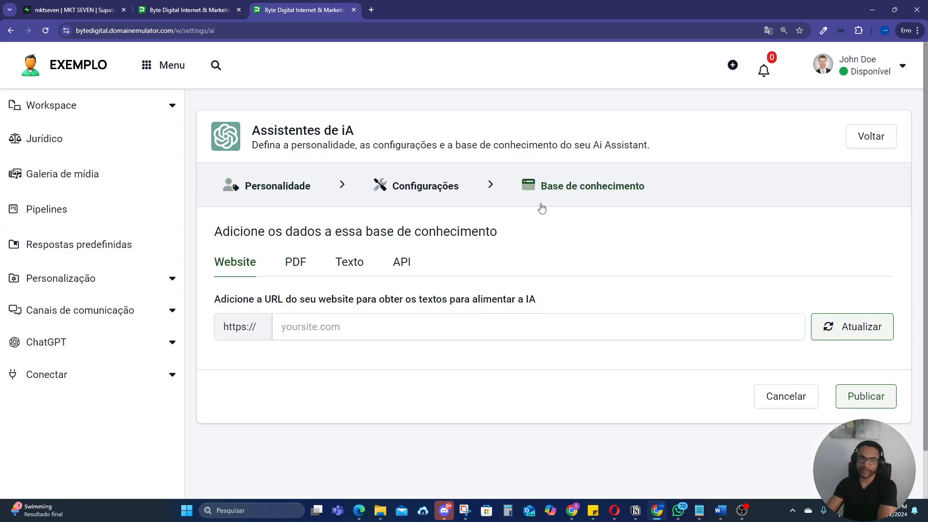
{"action": "left_click", "coordinate": [401, 264]}
{"action": "scroll", "coordinate": [569, 276], "scroll_direction": "down", "scroll_amount": 1}
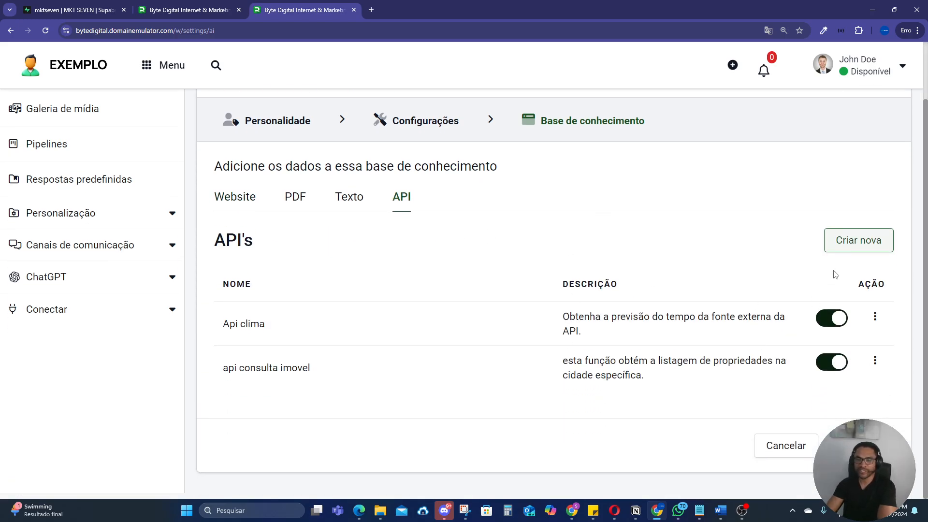
Step: Examine the blank new-API form's name, description and cURL command fields, then cancel out to the assistants list
{"action": "left_click", "coordinate": [853, 242]}
{"action": "left_click", "coordinate": [333, 256]}
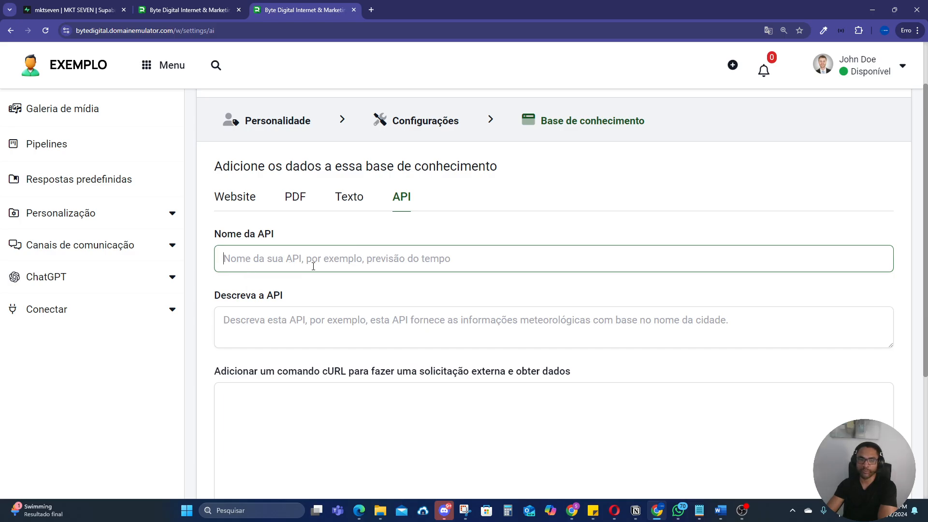
{"action": "scroll", "coordinate": [277, 242], "scroll_direction": "down", "scroll_amount": 2}
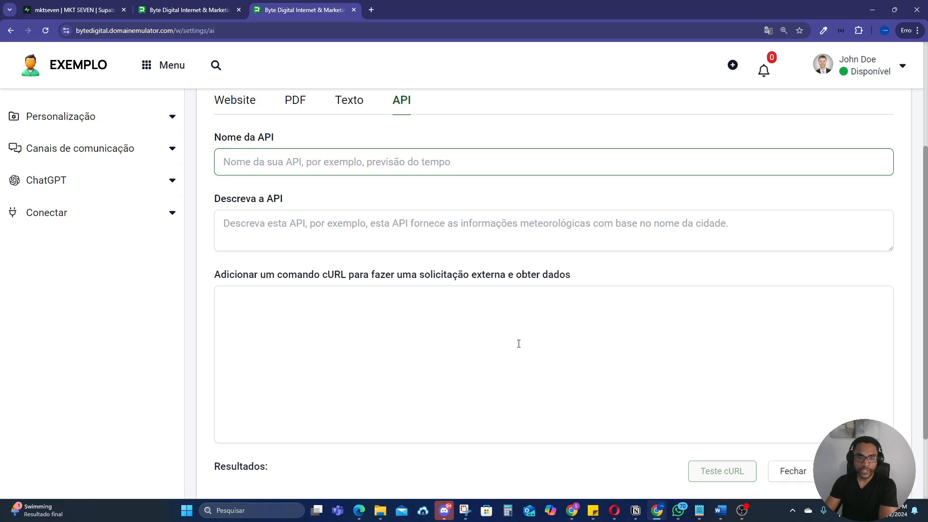
{"action": "scroll", "coordinate": [519, 343], "scroll_direction": "up", "scroll_amount": 1}
{"action": "scroll", "coordinate": [572, 362], "scroll_direction": "down", "scroll_amount": 3}
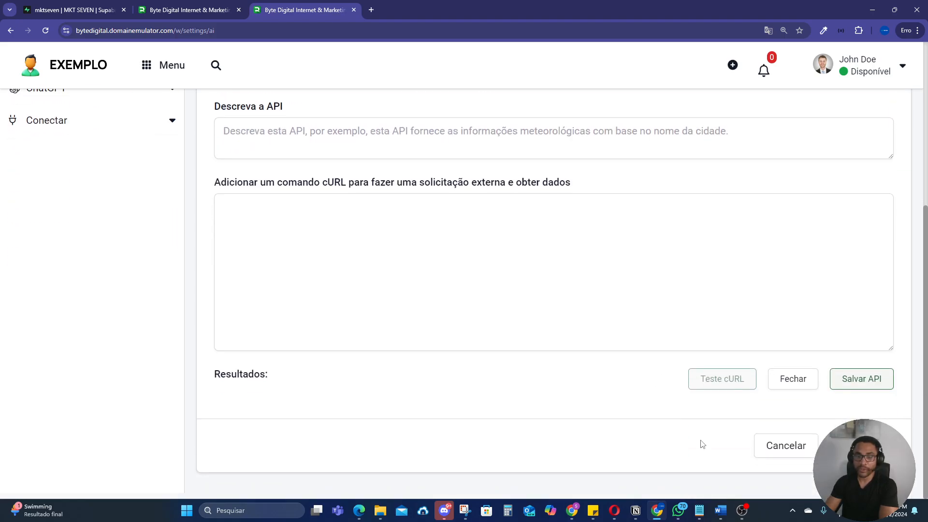
{"action": "left_click", "coordinate": [776, 444]}
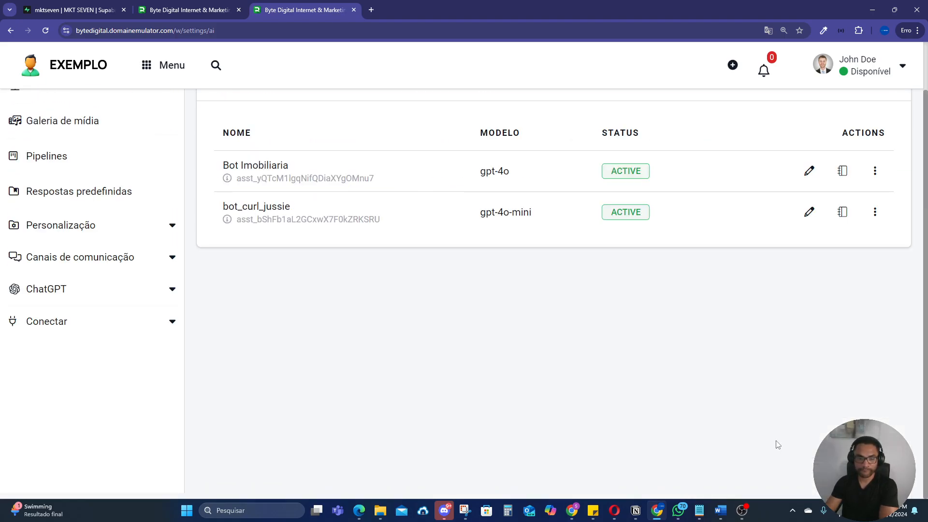
Step: Open the bot_curl_jussie assistant's logs, examine the details of the failed "ssa" message and return to the log list
{"action": "left_click", "coordinate": [843, 212]}
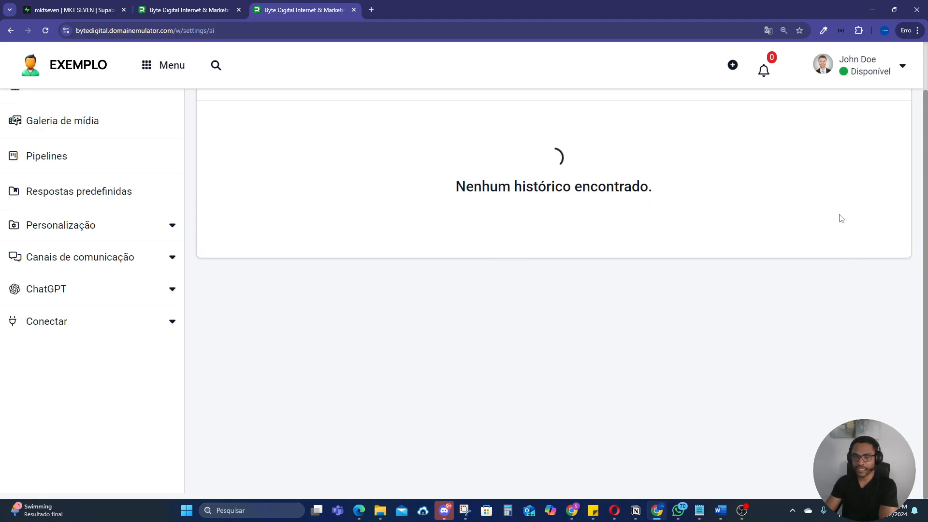
{"action": "scroll", "coordinate": [628, 247], "scroll_direction": "up", "scroll_amount": 1}
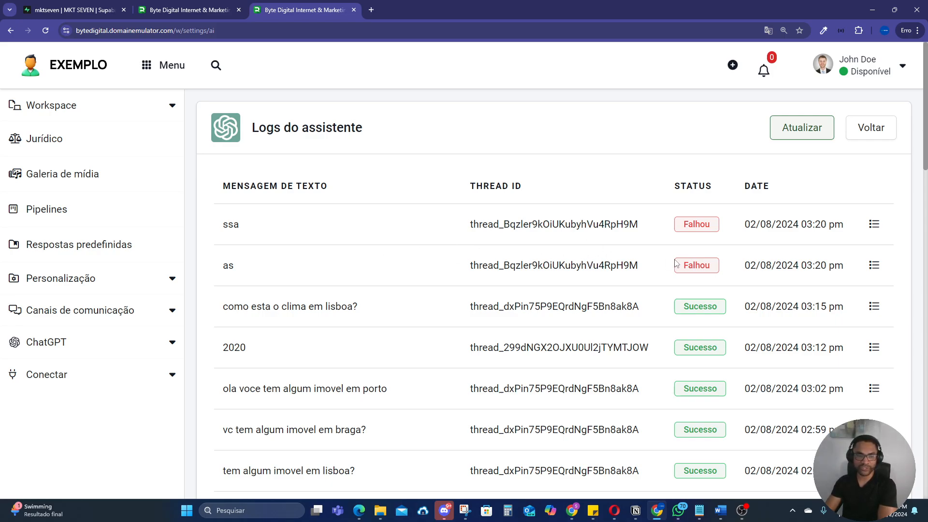
{"action": "left_click", "coordinate": [873, 226]}
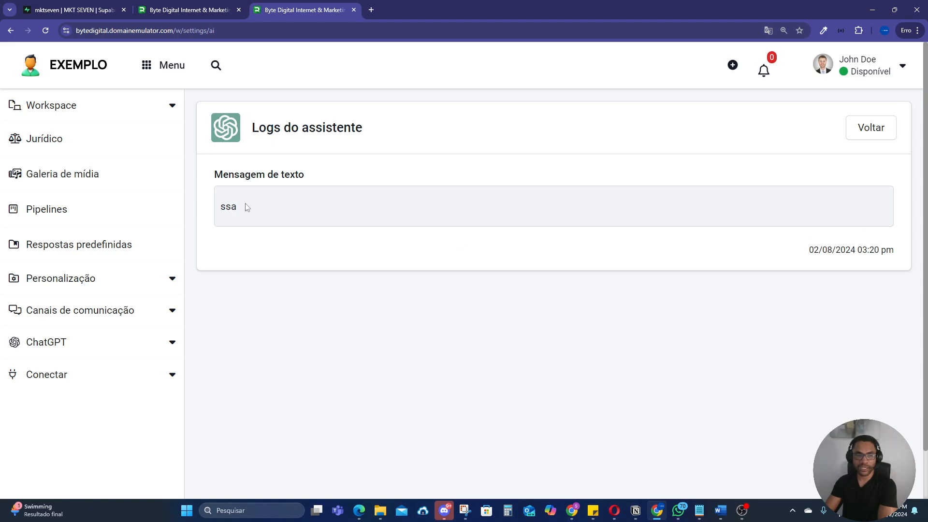
{"action": "left_click_drag", "start_coordinate": [242, 211], "coordinate": [208, 208]}
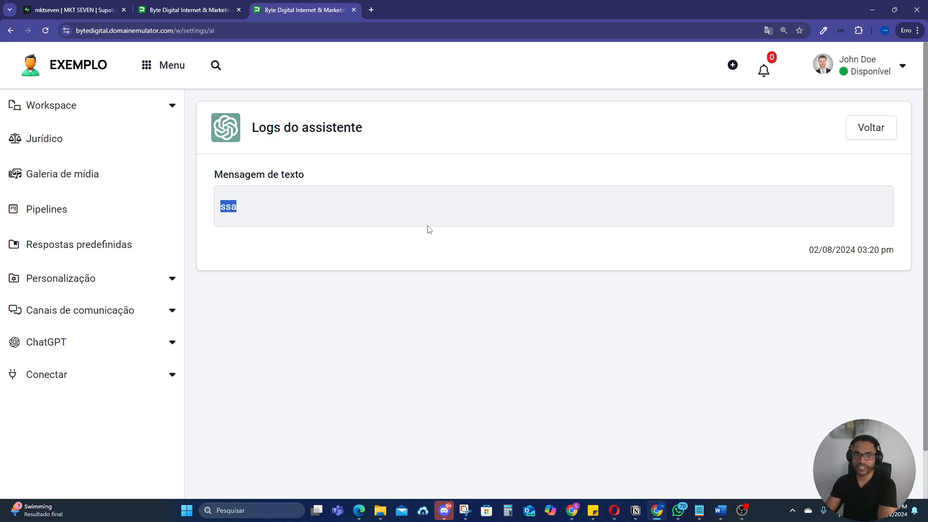
{"action": "left_click", "coordinate": [244, 212]}
{"action": "left_click", "coordinate": [874, 137]}
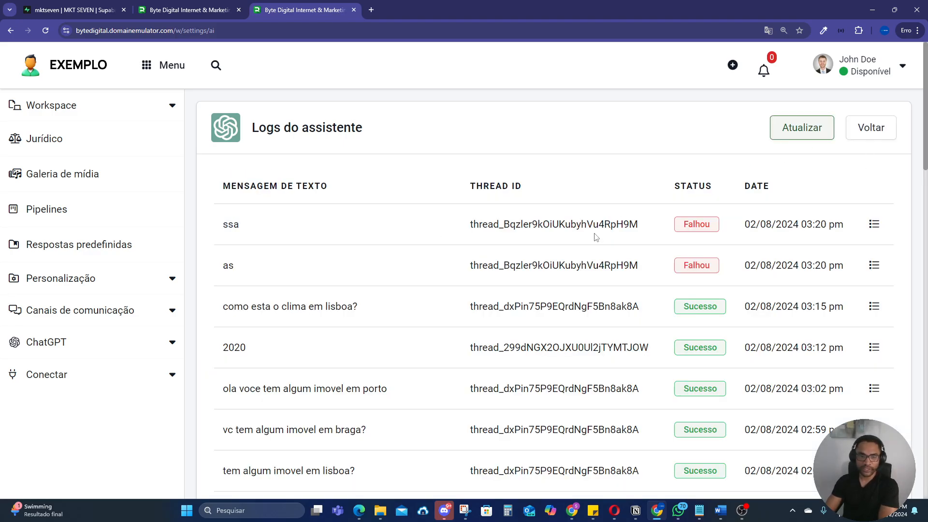
Step: Examine the failed "as" log entry's message and API response, highlighting the {{cidade}} placeholder in its API request
{"action": "left_click", "coordinate": [876, 267]}
{"action": "scroll", "coordinate": [528, 243], "scroll_direction": "down", "scroll_amount": 1}
{"action": "scroll", "coordinate": [527, 243], "scroll_direction": "down", "scroll_amount": 1}
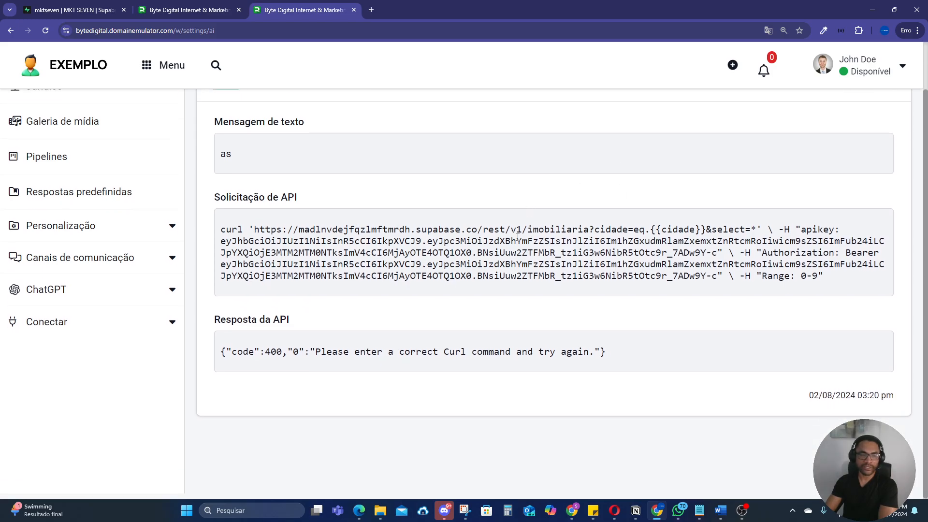
{"action": "scroll", "coordinate": [520, 242], "scroll_direction": "up", "scroll_amount": 2}
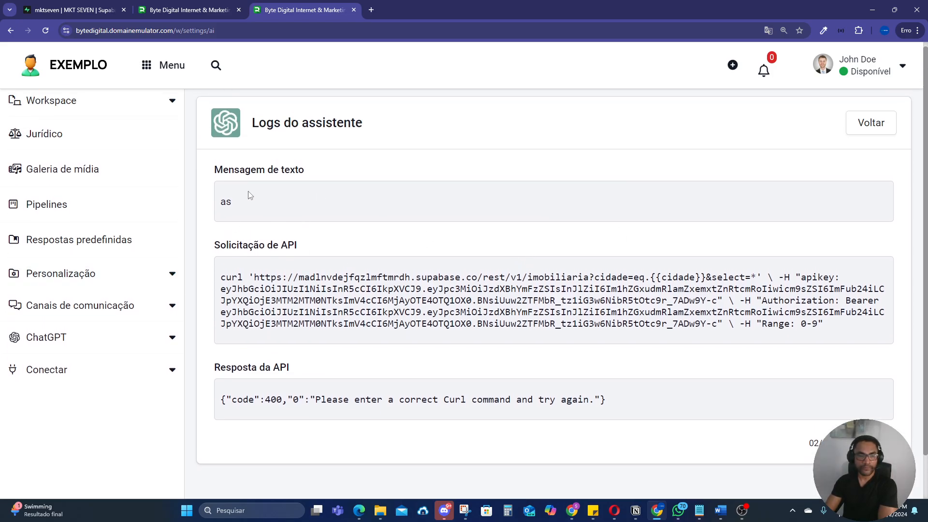
{"action": "double_click", "coordinate": [228, 203]}
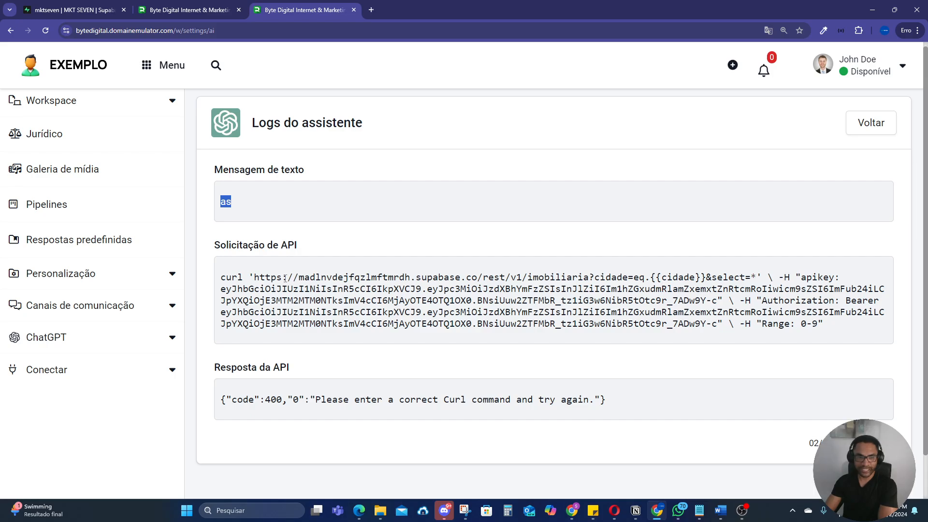
{"action": "left_click_drag", "start_coordinate": [653, 277], "coordinate": [707, 277]}
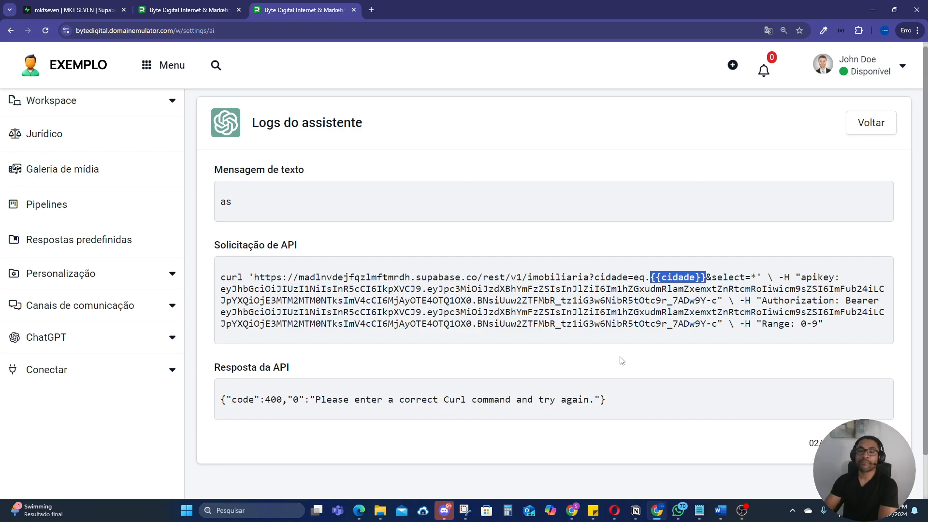